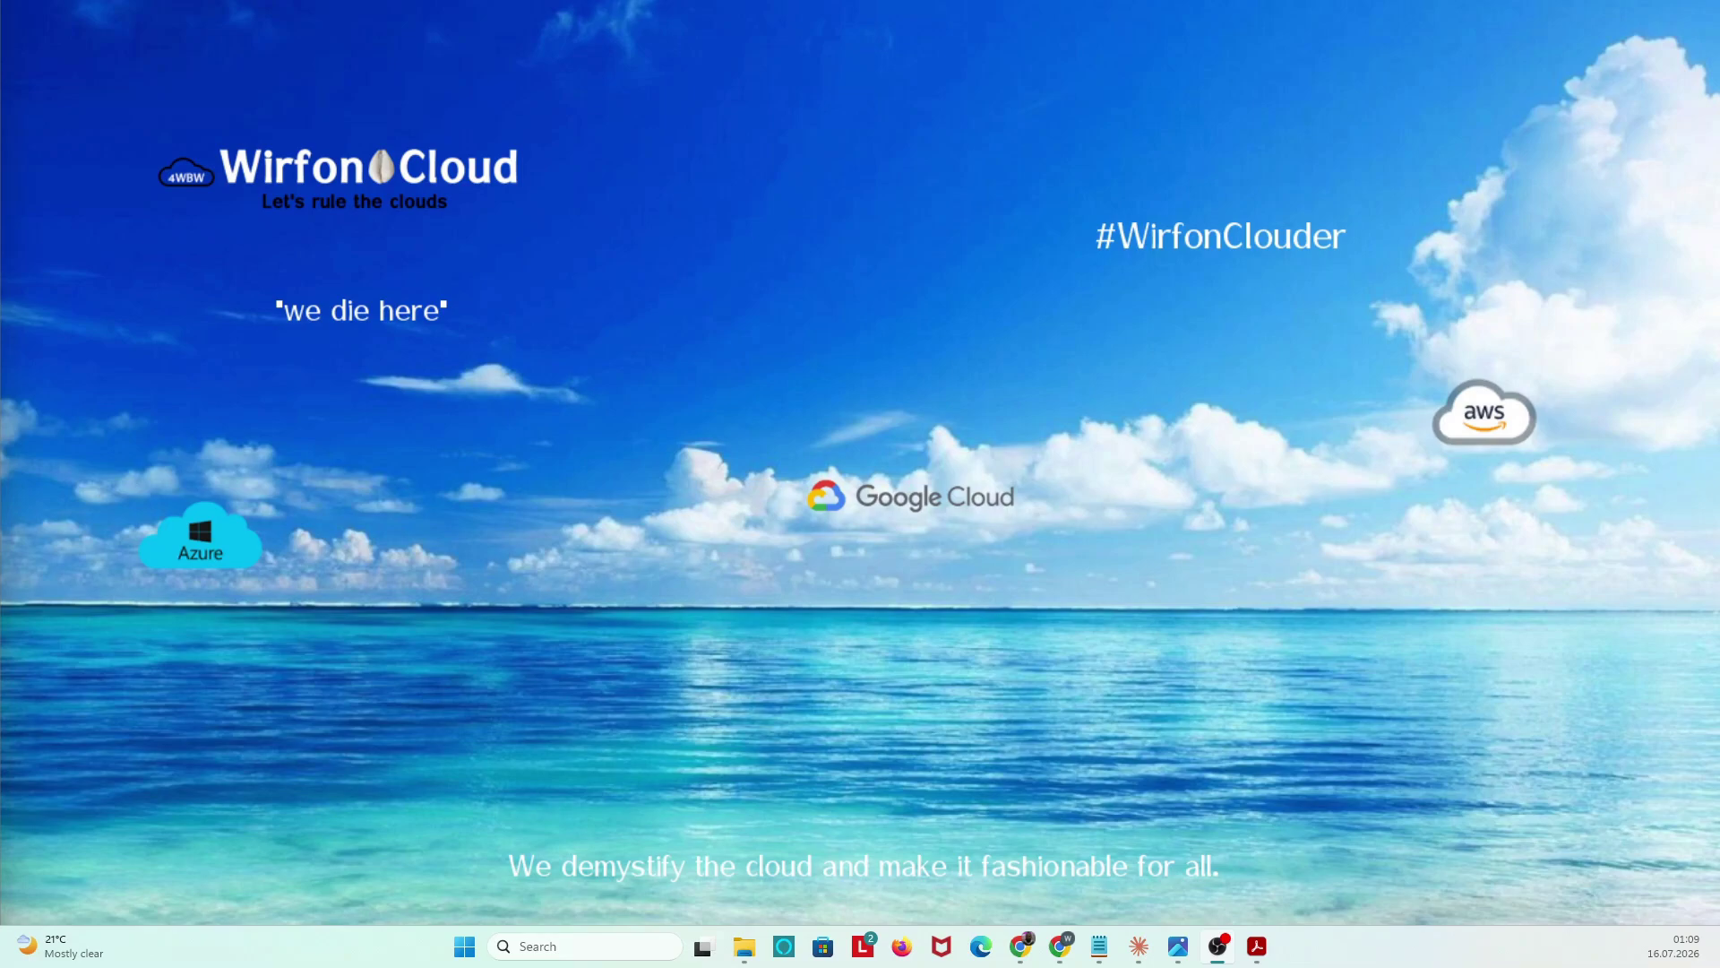
Bring the Notepad checklist of sign-up needs ('1. A computer' note) to the front.
{"action": "mouse_move", "coordinate": [1099, 943]}
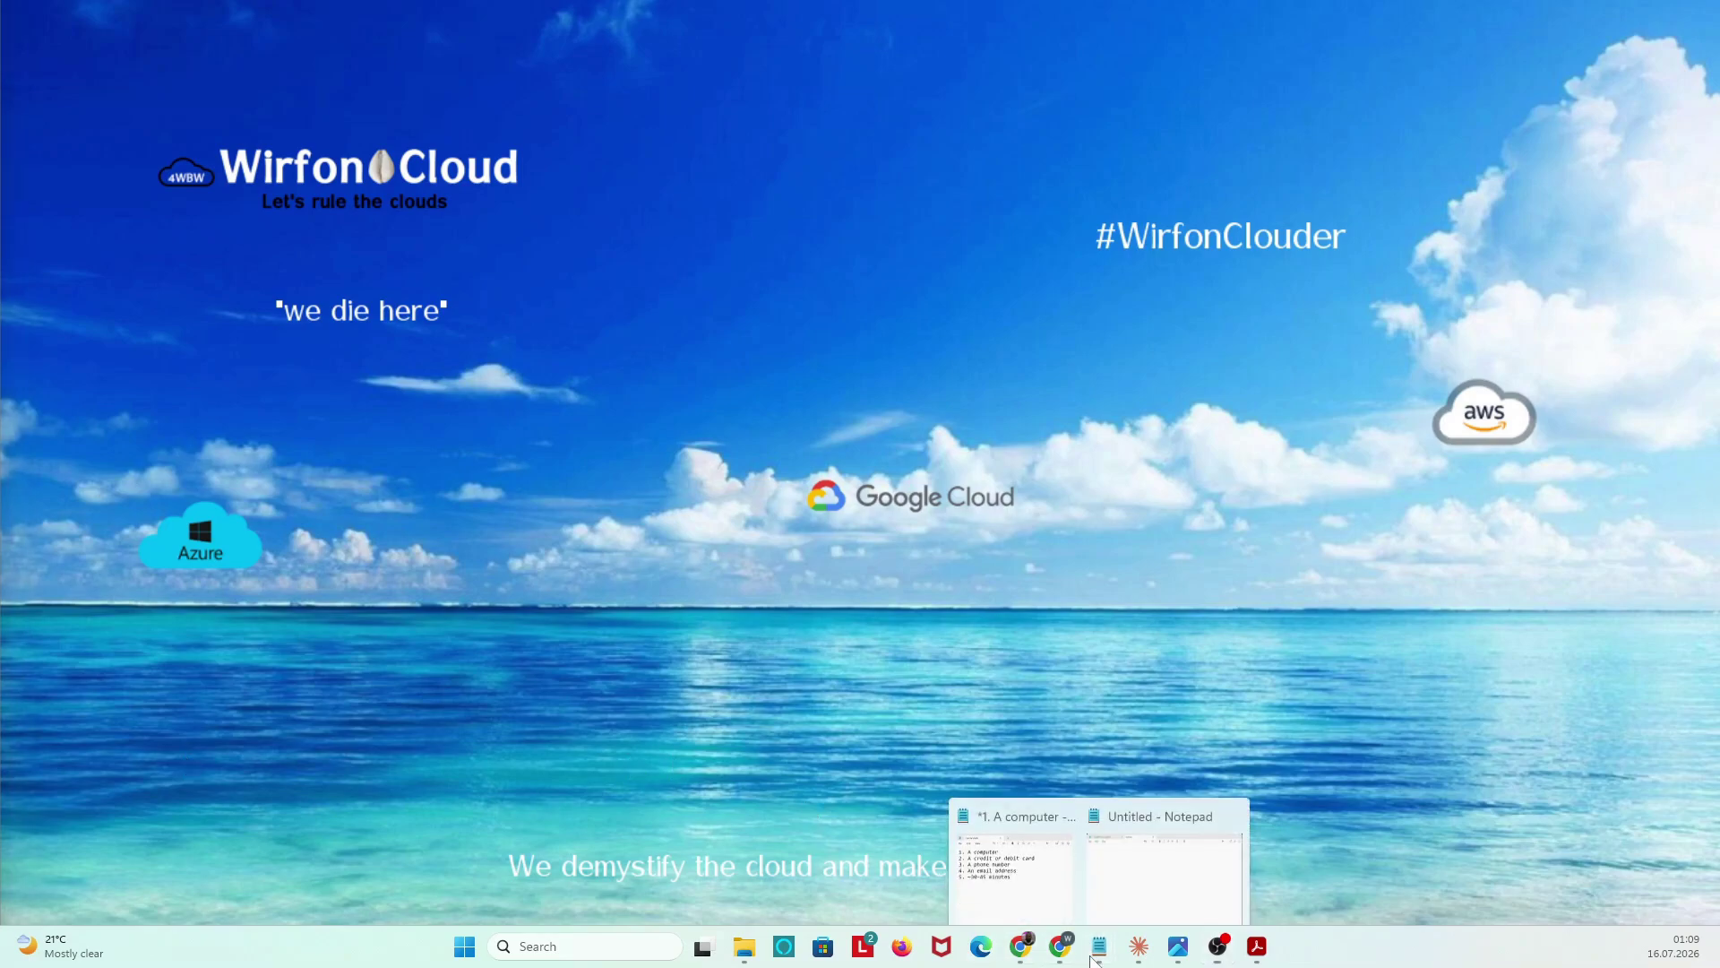
{"action": "left_click", "coordinate": [1051, 882]}
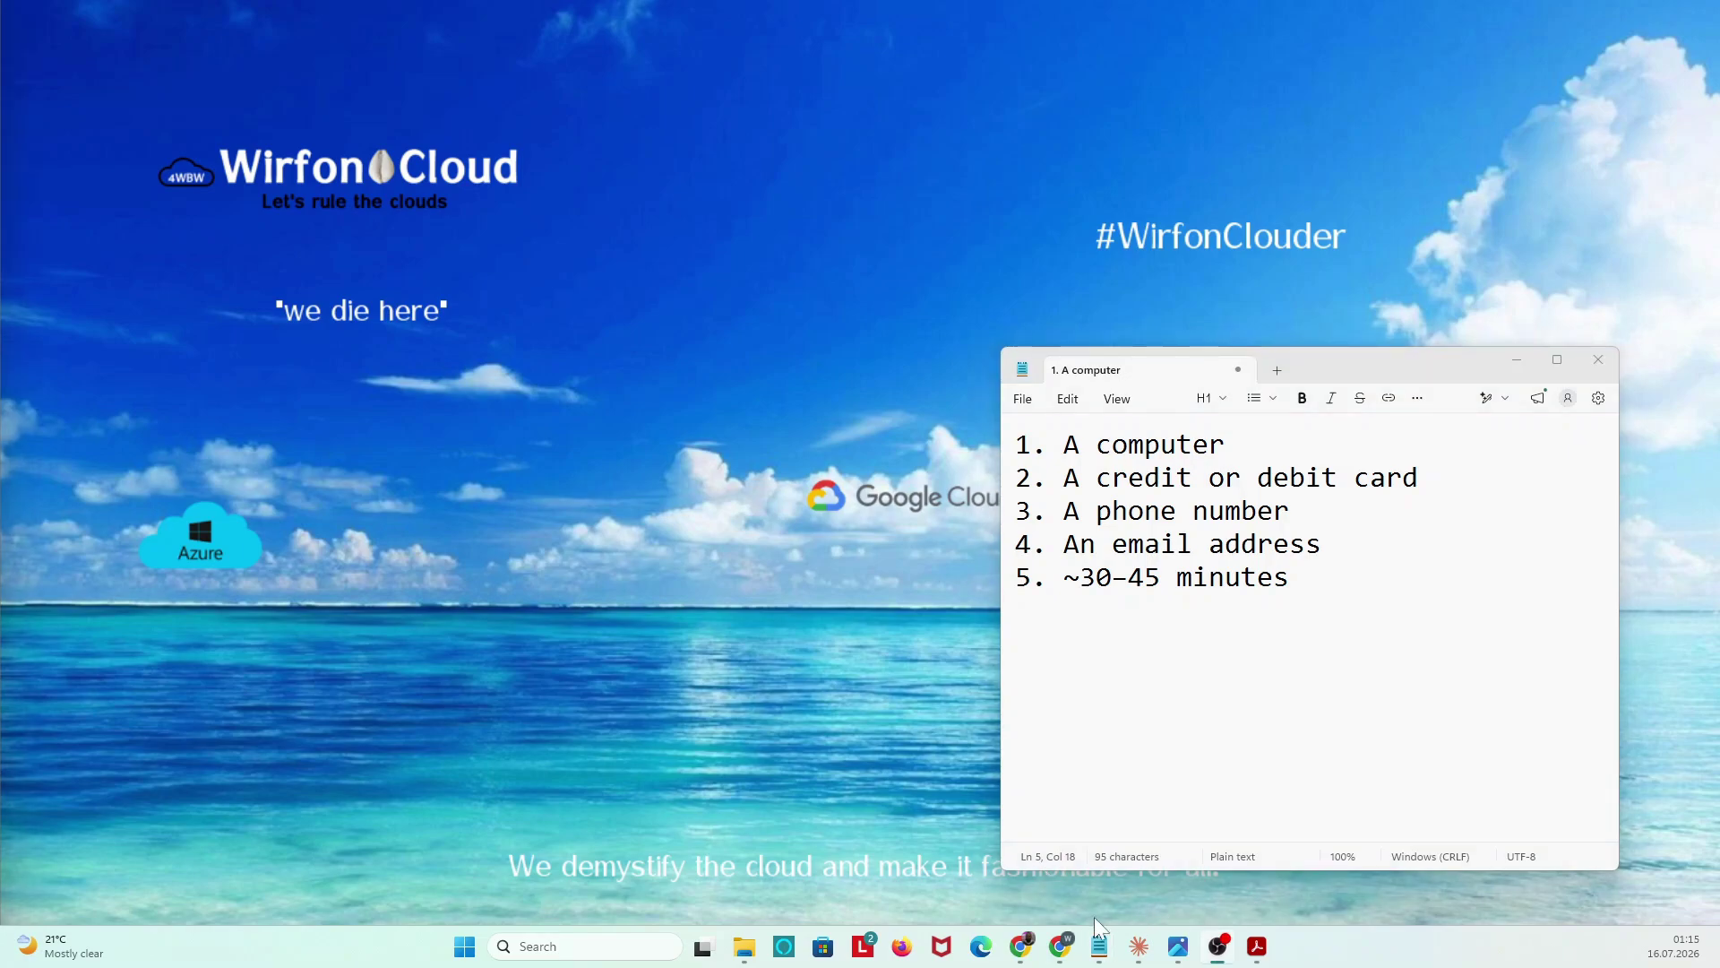
Return to the AWS Free Tier page, choose 'Create a free account', and go to the sign-up tab.
{"action": "mouse_move", "coordinate": [1065, 952]}
{"action": "left_click", "coordinate": [1030, 860]}
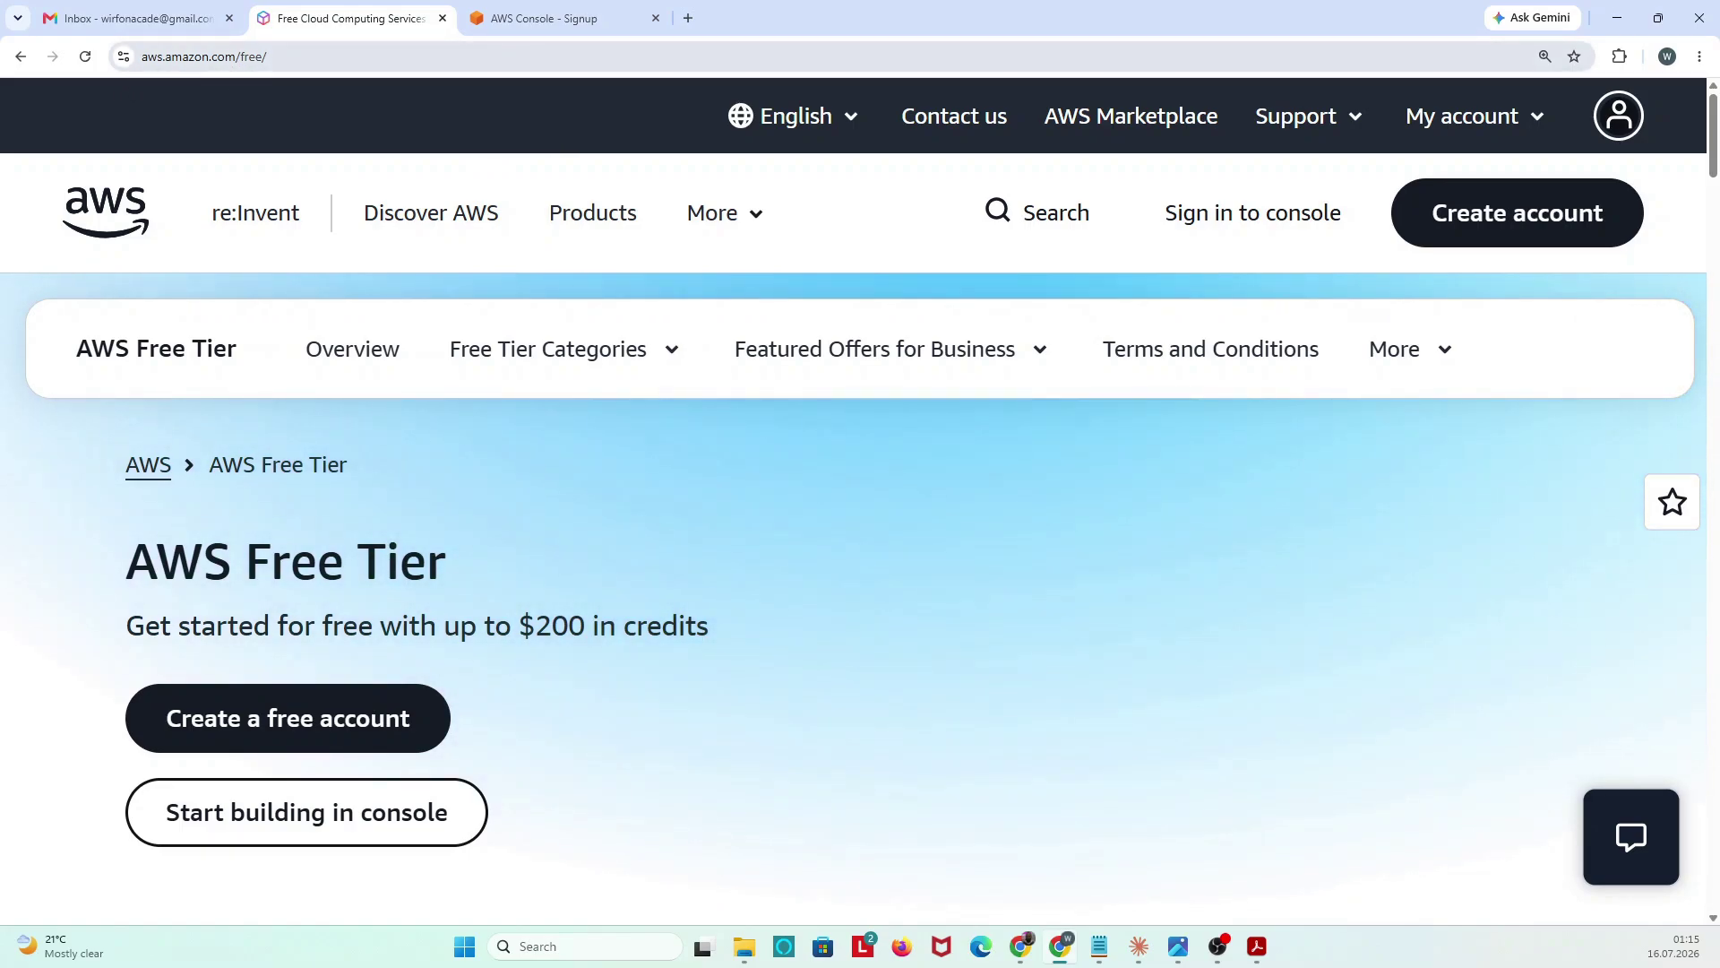
{"action": "left_click", "coordinate": [287, 732]}
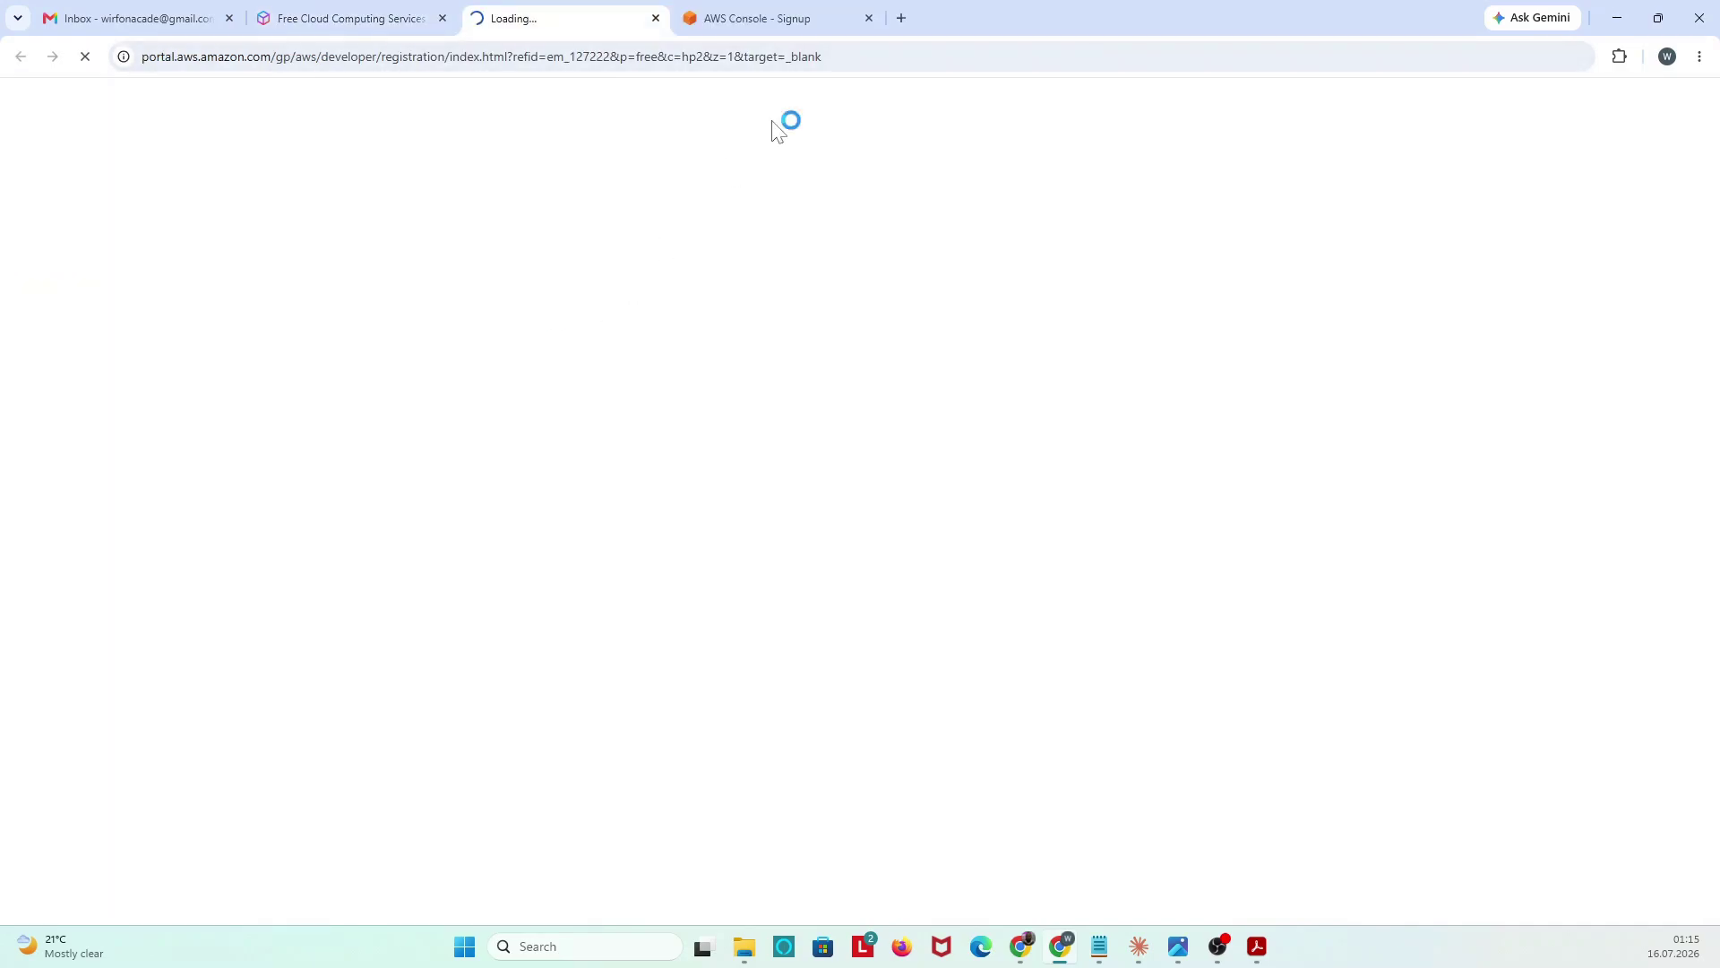
{"action": "left_click", "coordinate": [757, 21]}
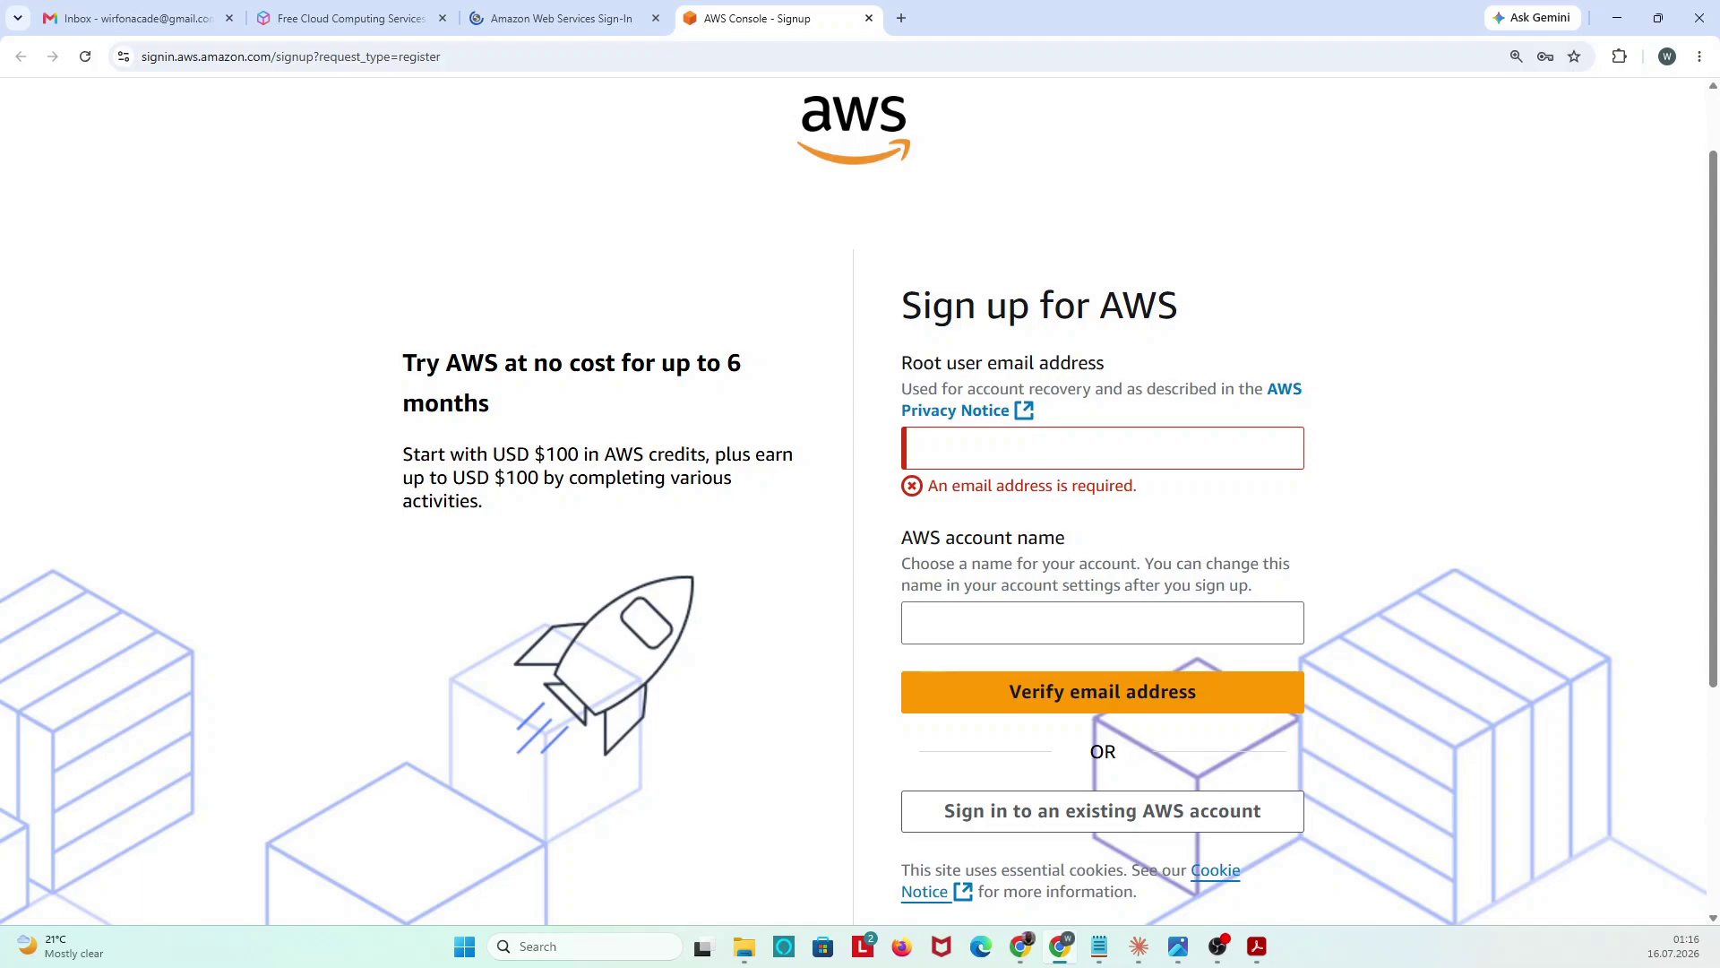
Enter the Gmail address as the root user email, removing a stray semicolon.
{"action": "left_click", "coordinate": [1102, 448]}
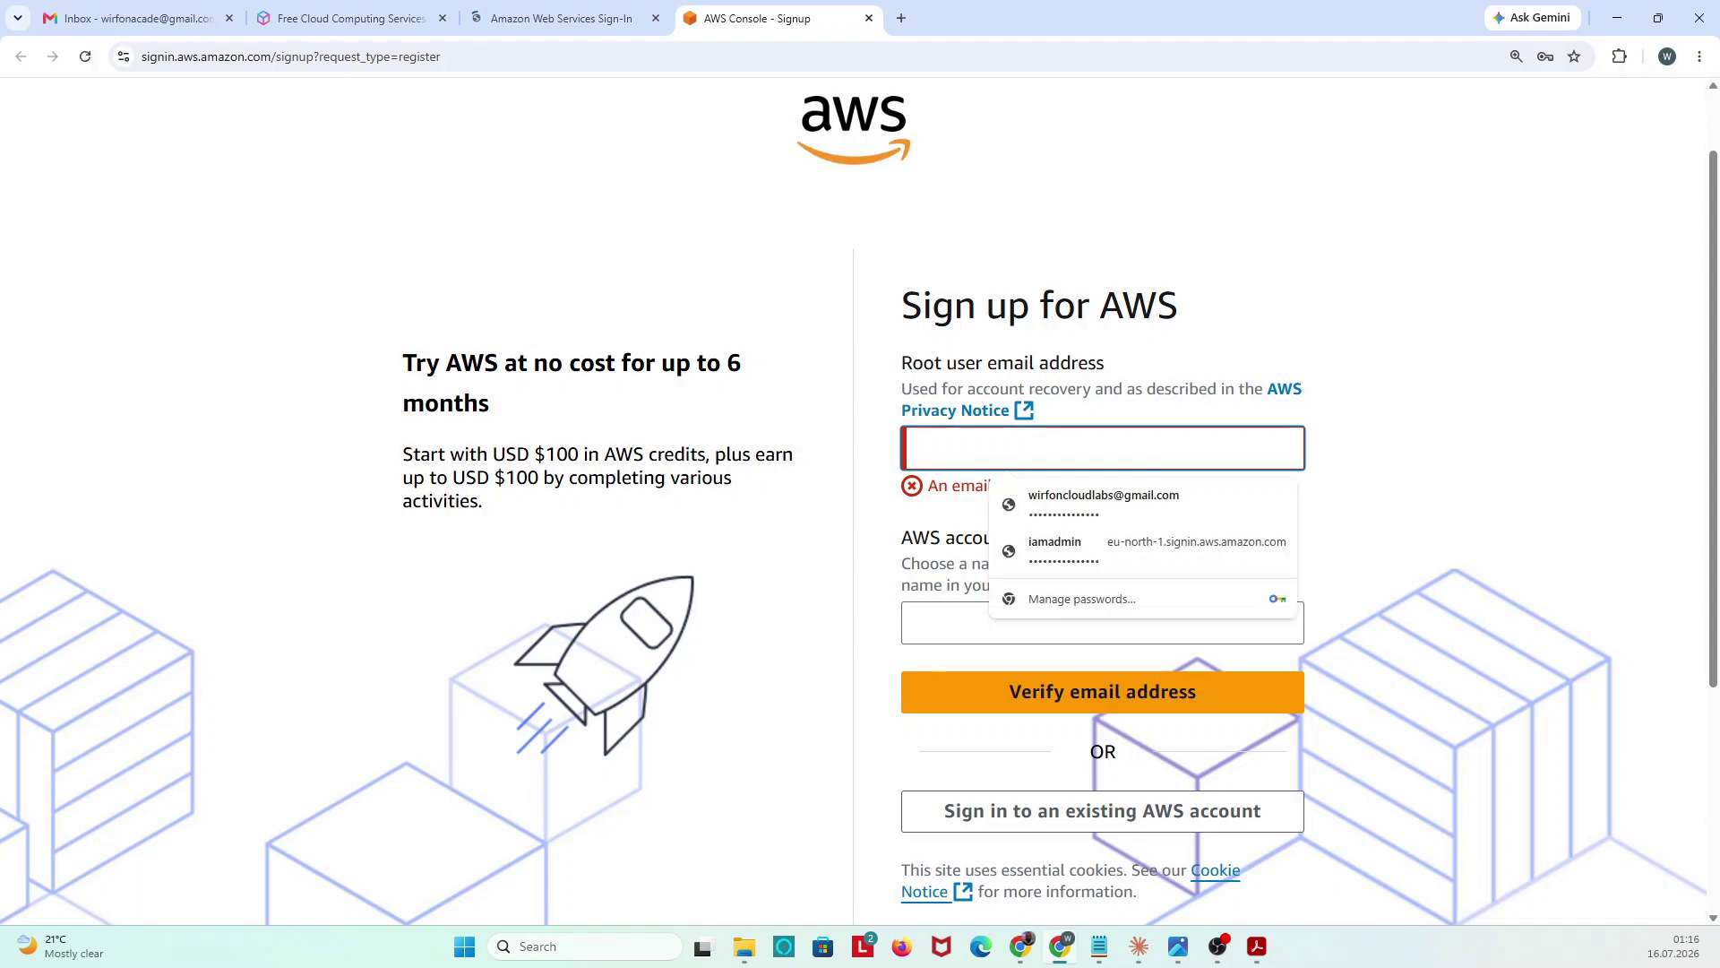
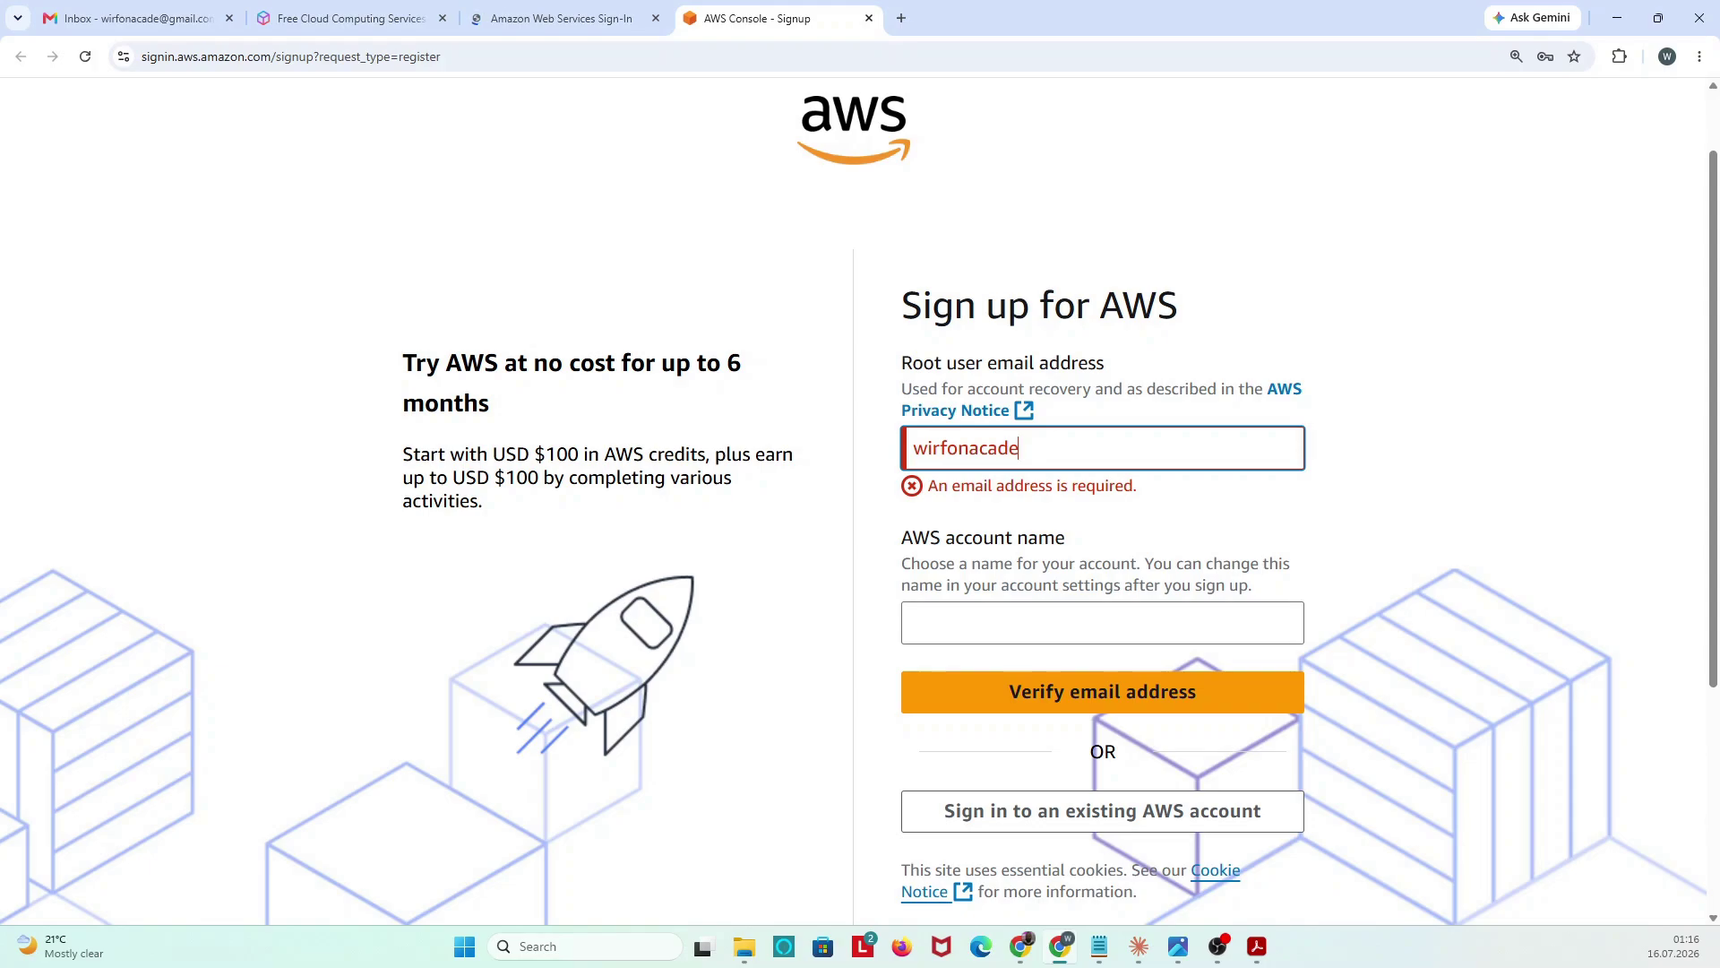
Enter an account name ending in '-learning', fixing typos, and submit the email for verification.
{"action": "left_click", "coordinate": [1000, 613]}
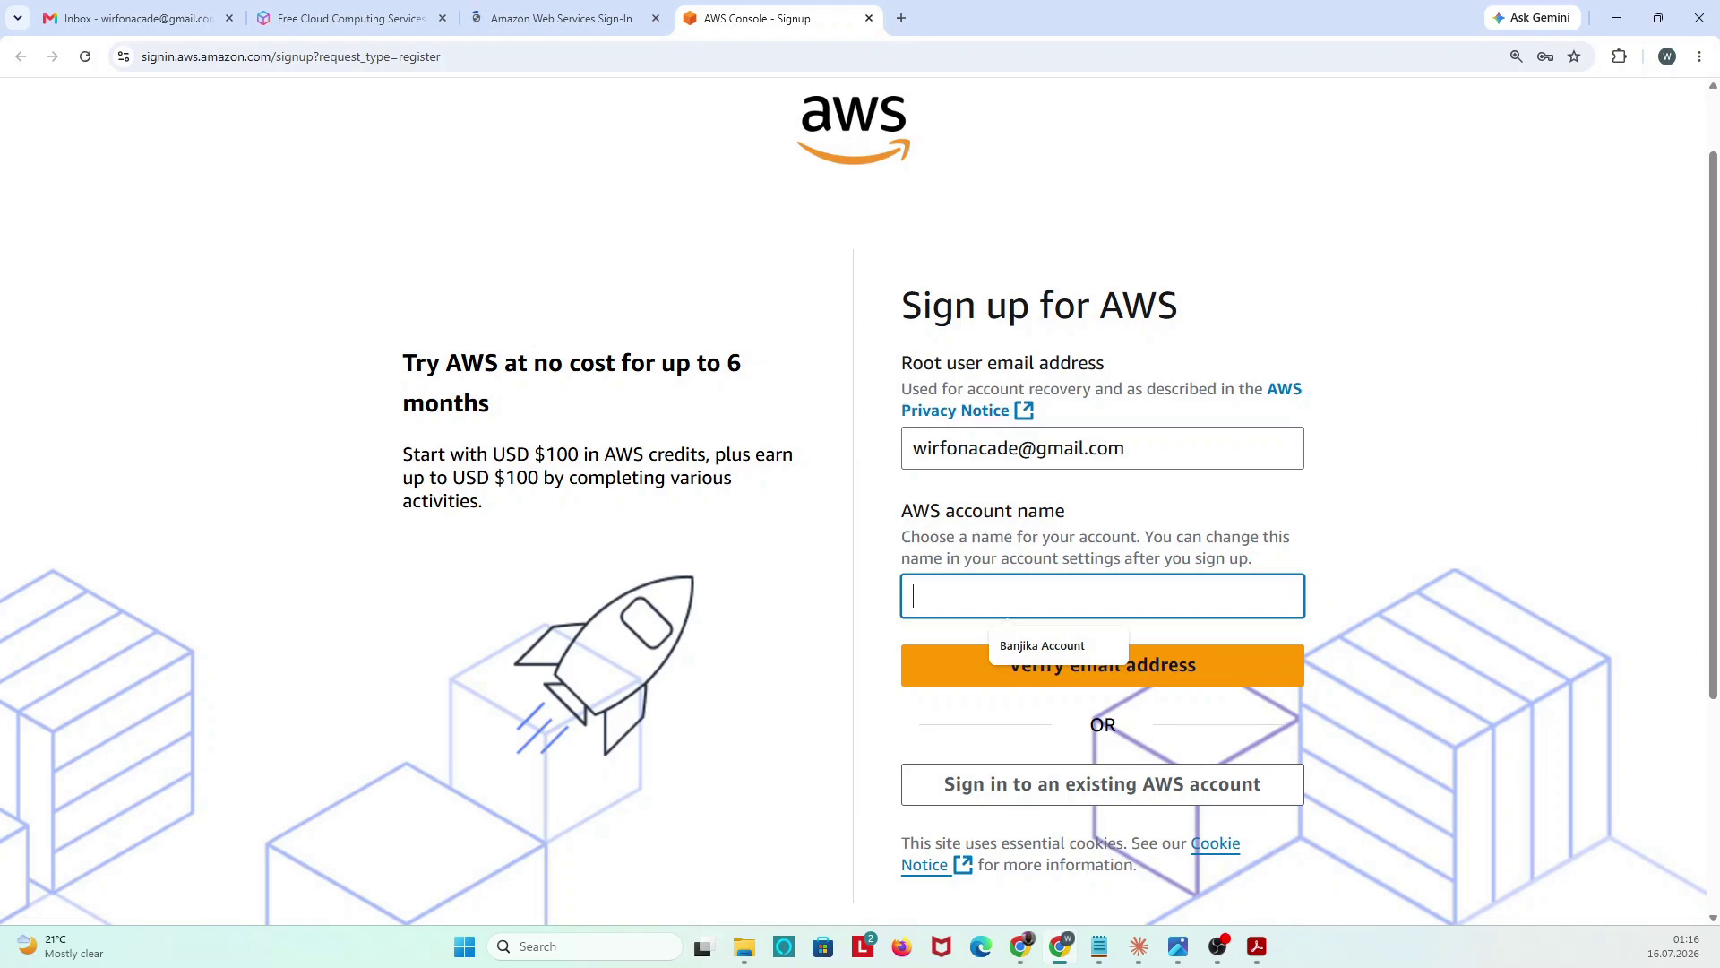
{"action": "type", "text": "yo"}
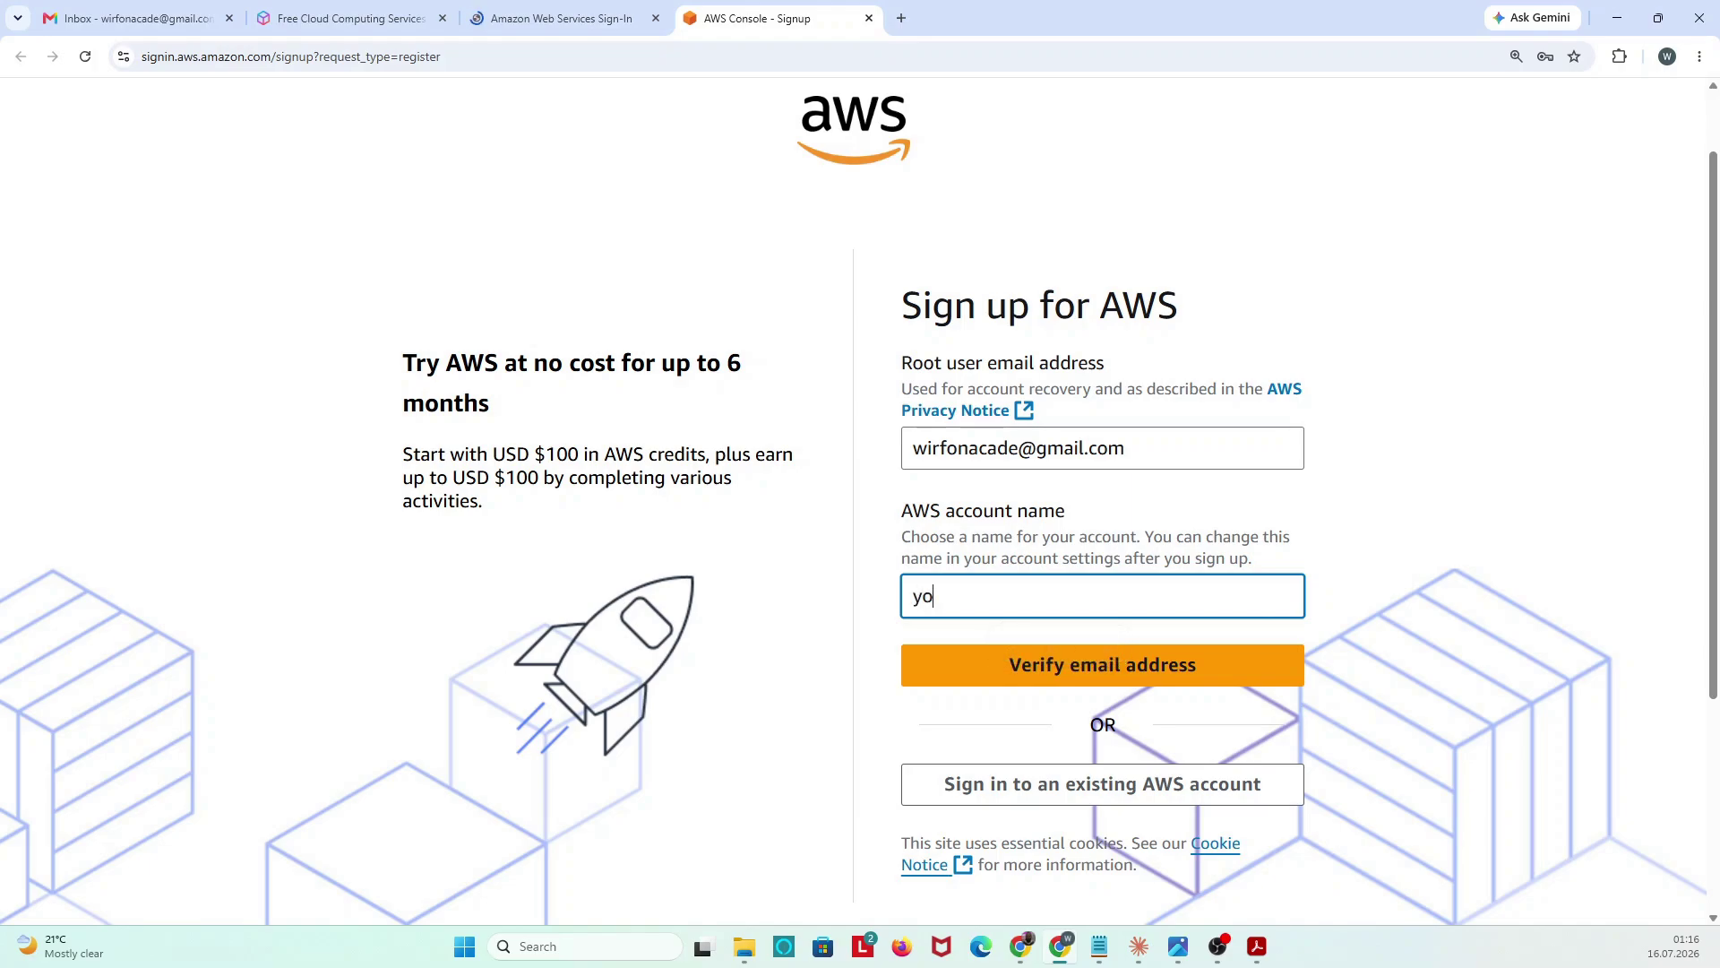
{"action": "type", "text": "urname-learmni"}
{"action": "key", "text": "BackSpace"}
{"action": "key", "text": "BackSpace"}
{"action": "key", "text": "BackSpace"}
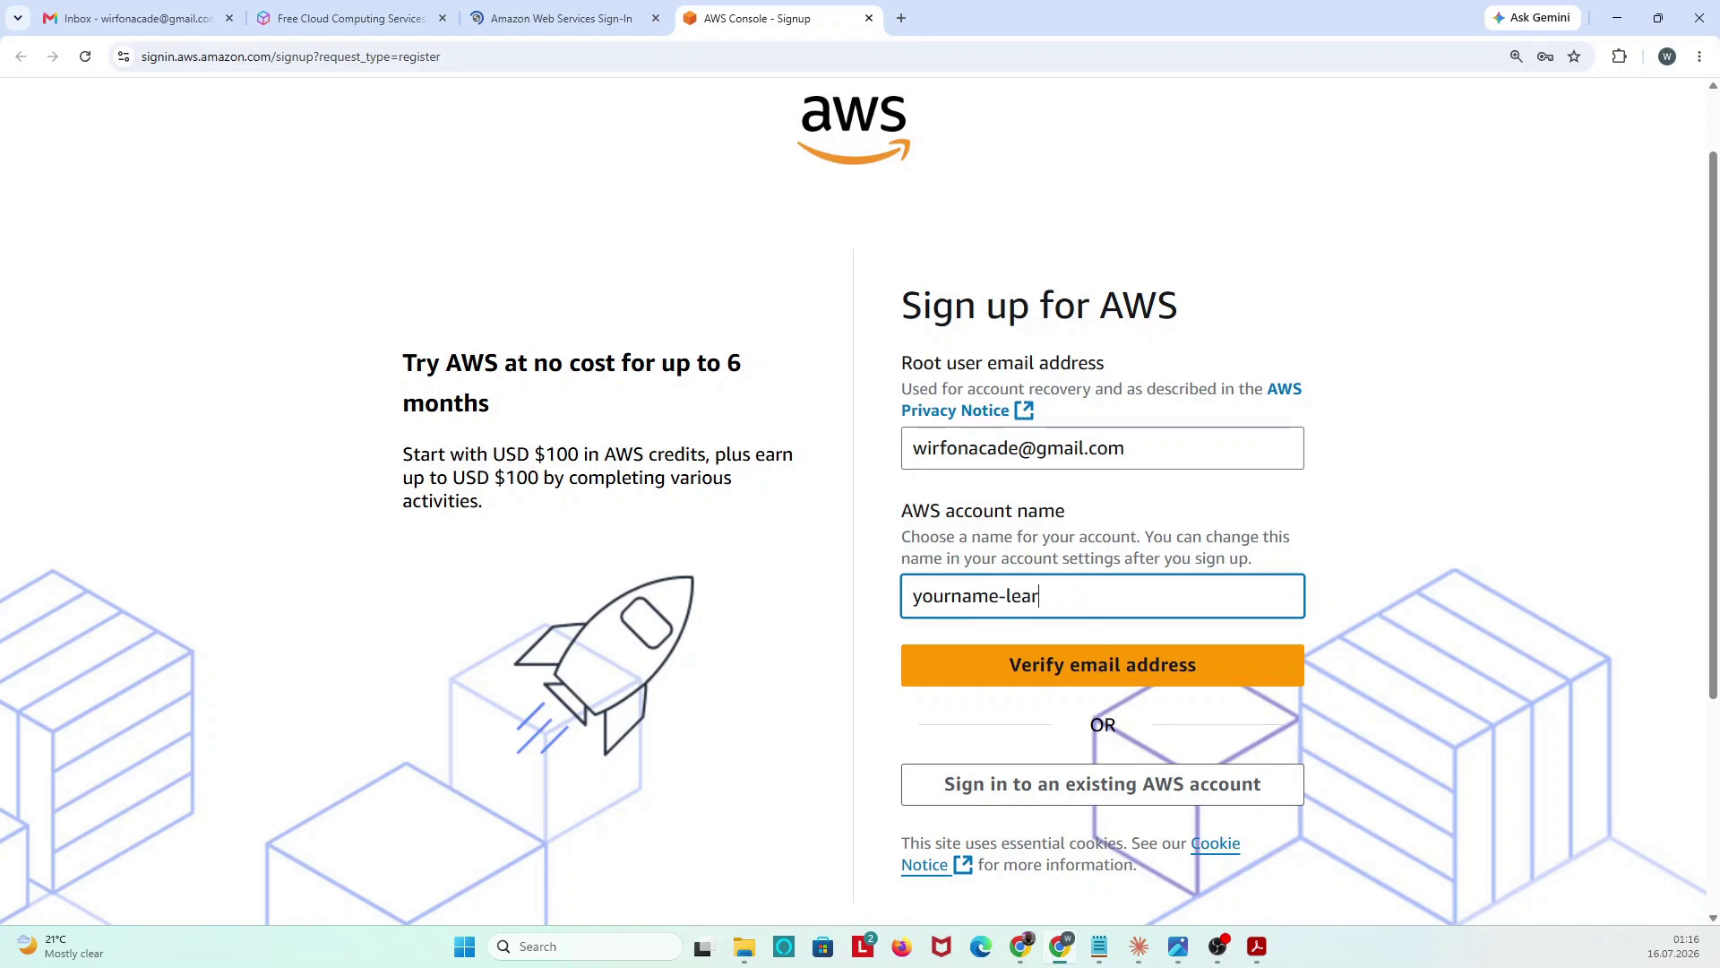
{"action": "type", "text": "ning"}
{"action": "left_click_drag", "start_coordinate": [1000, 596], "coordinate": [894, 596]}
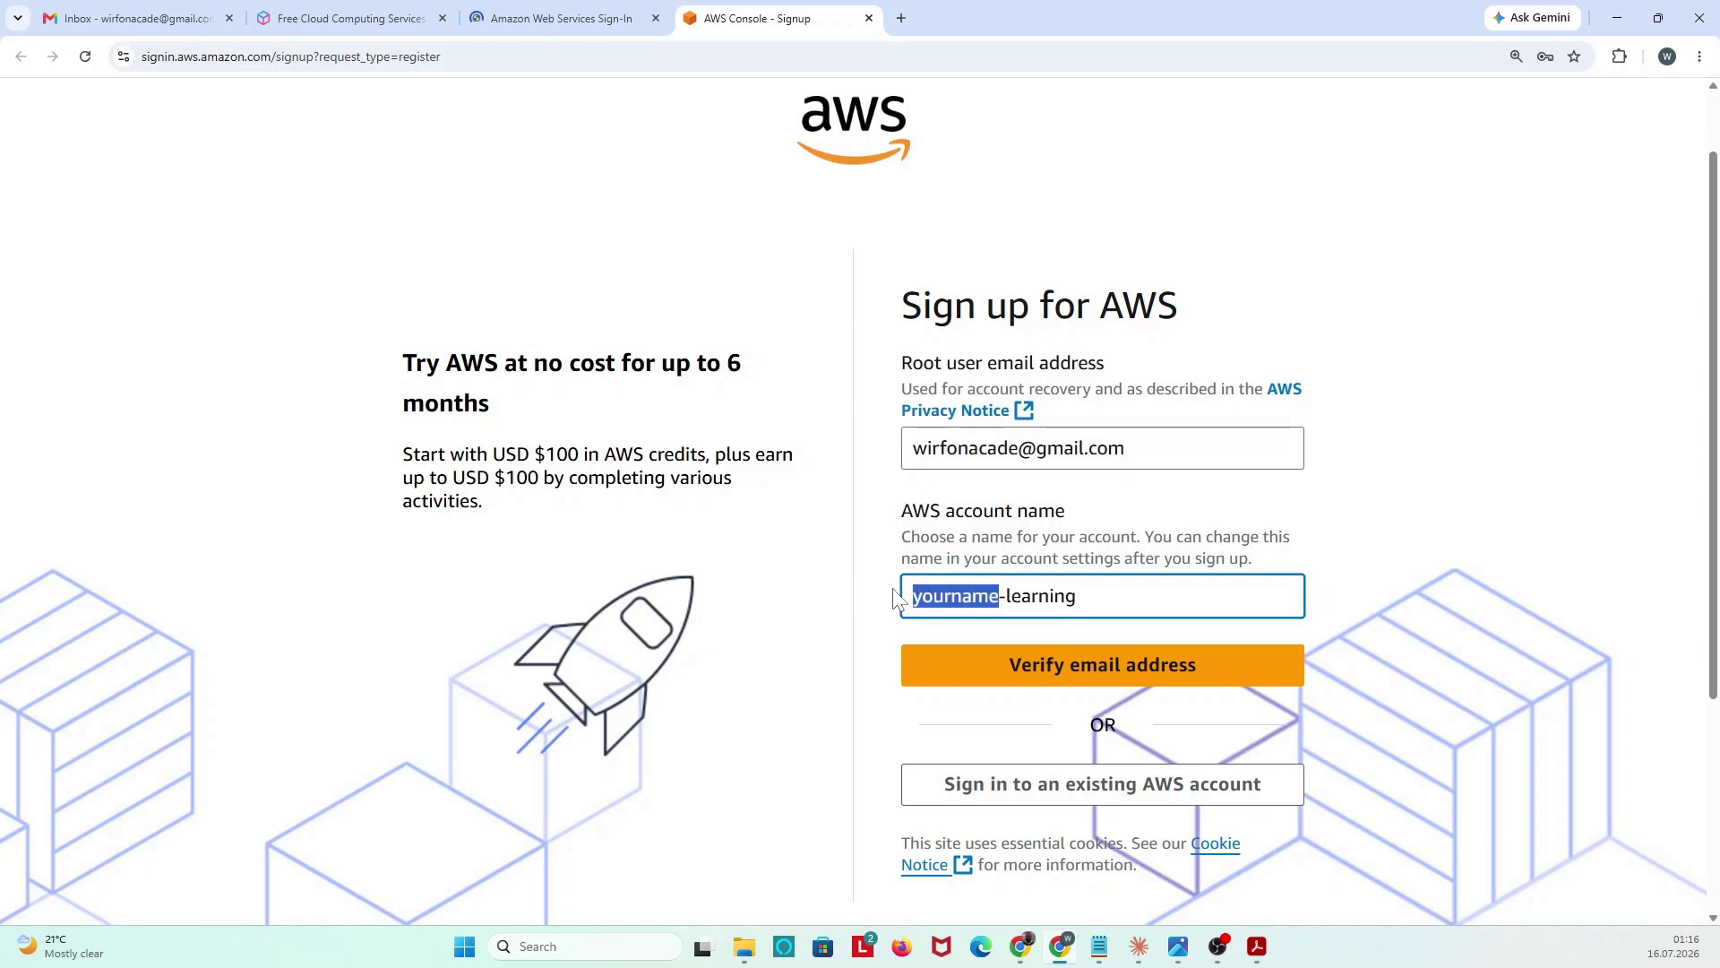
{"action": "type", "text": "wirfoncloud"}
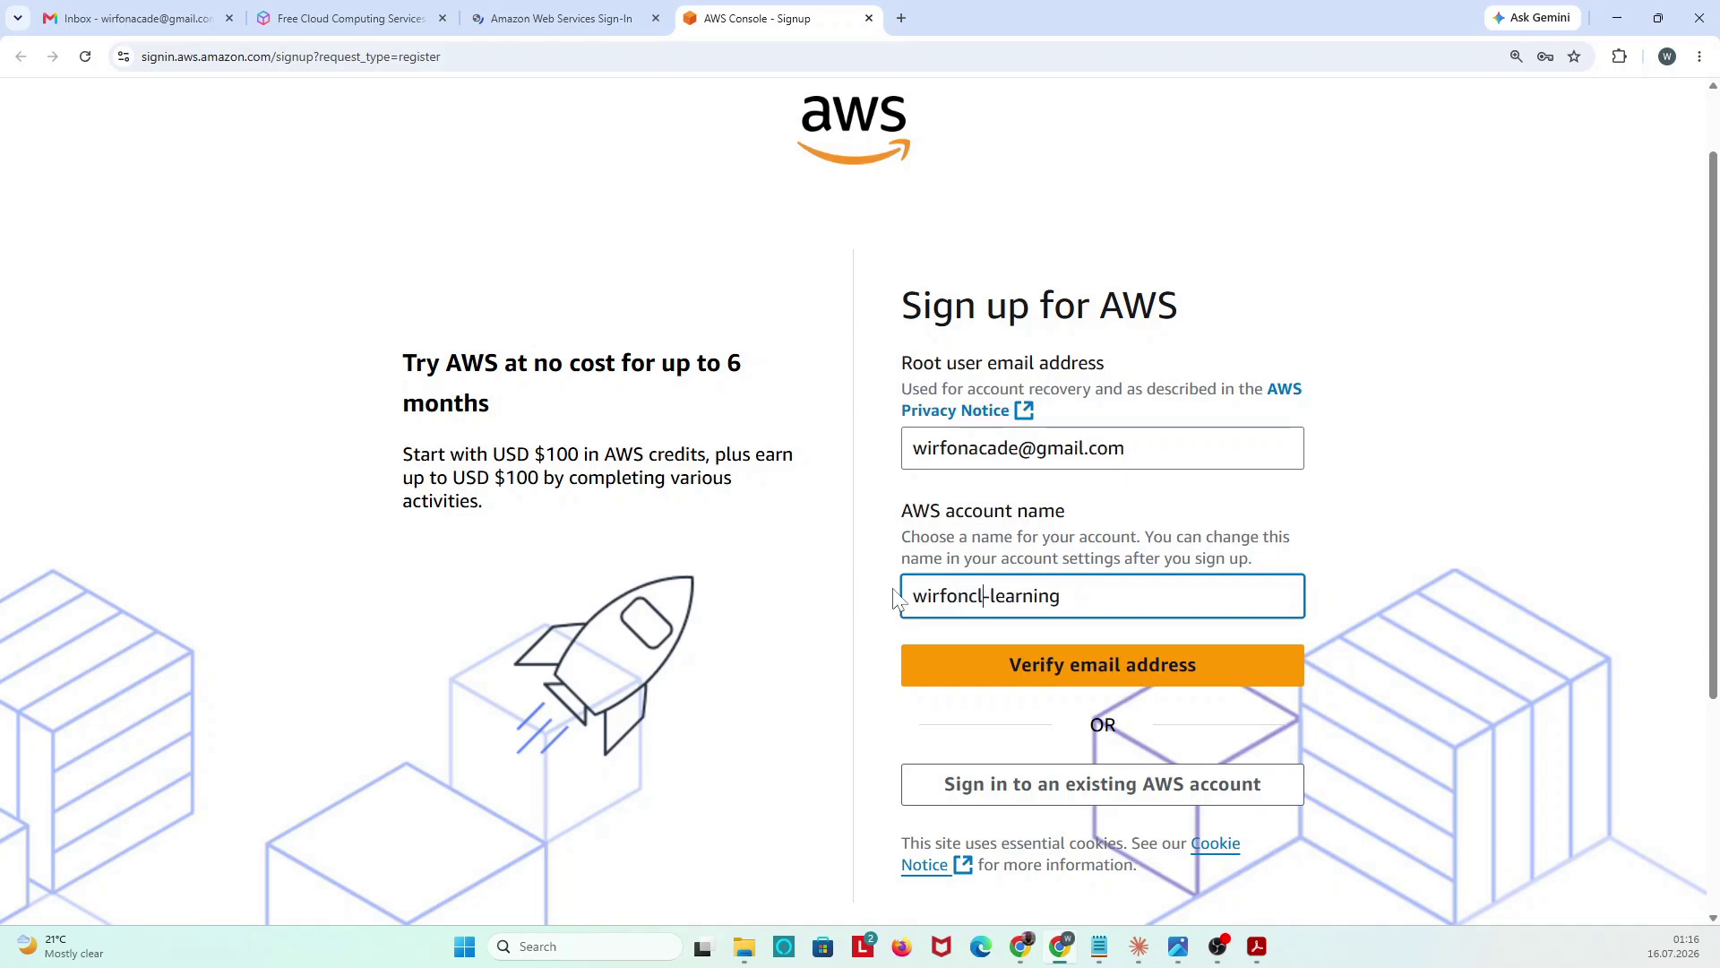
{"action": "type", "text": "acade"}
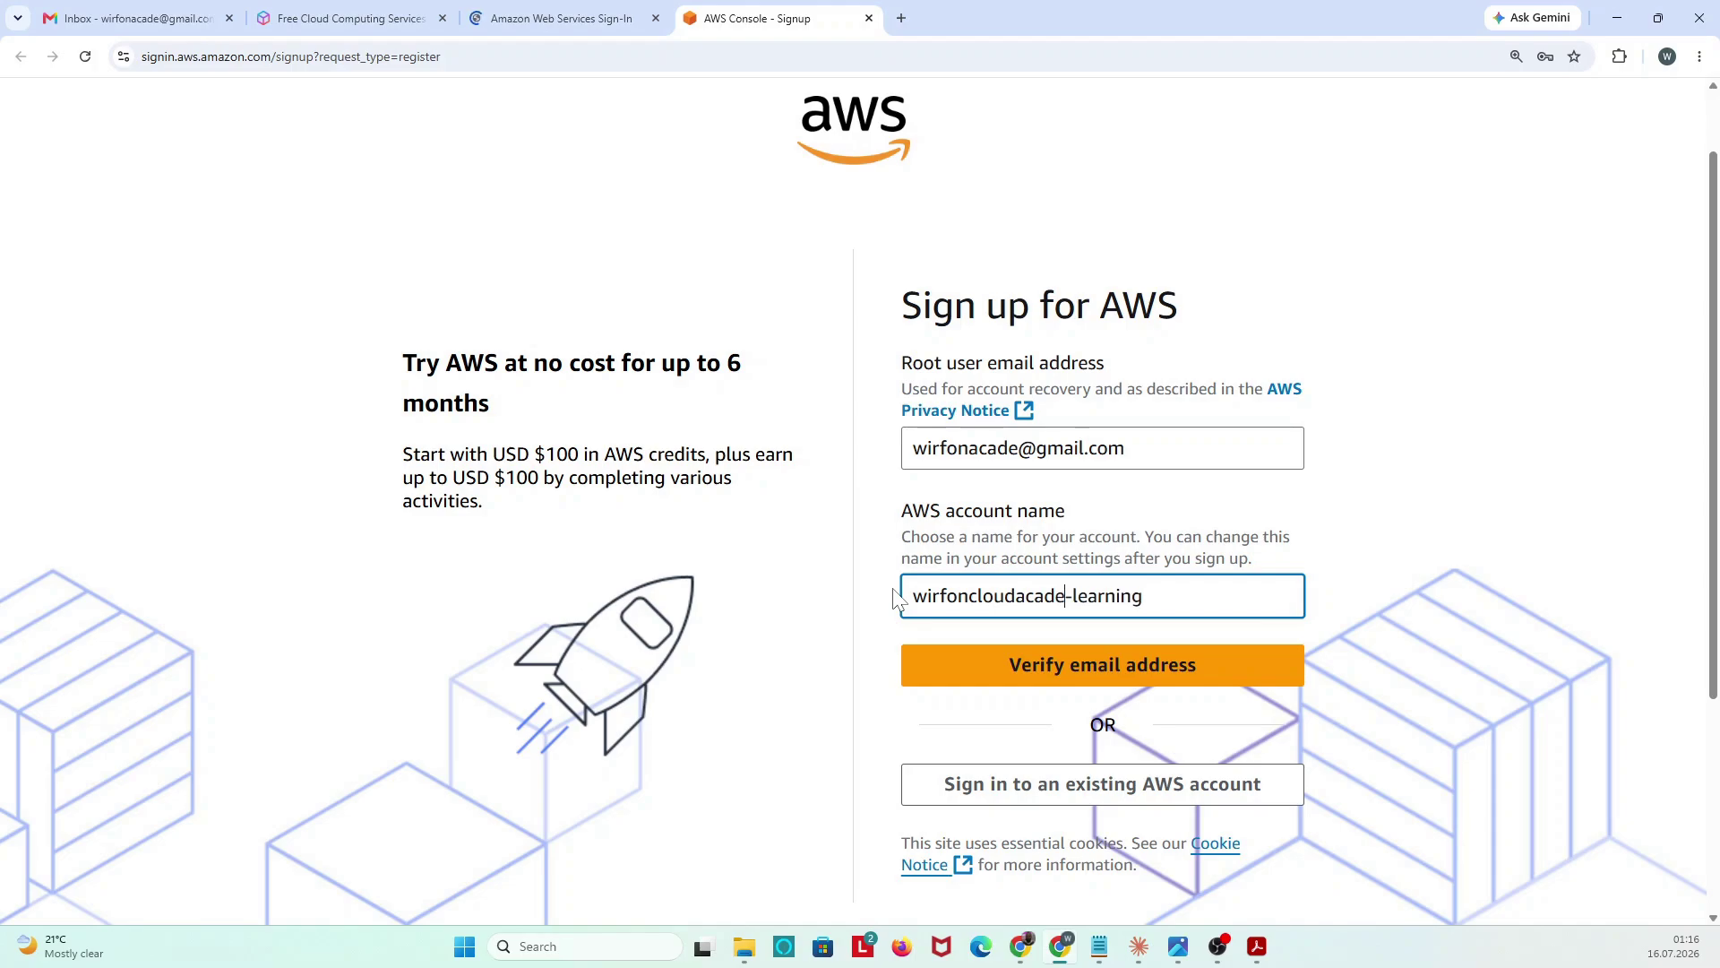
{"action": "left_click", "coordinate": [1109, 667]}
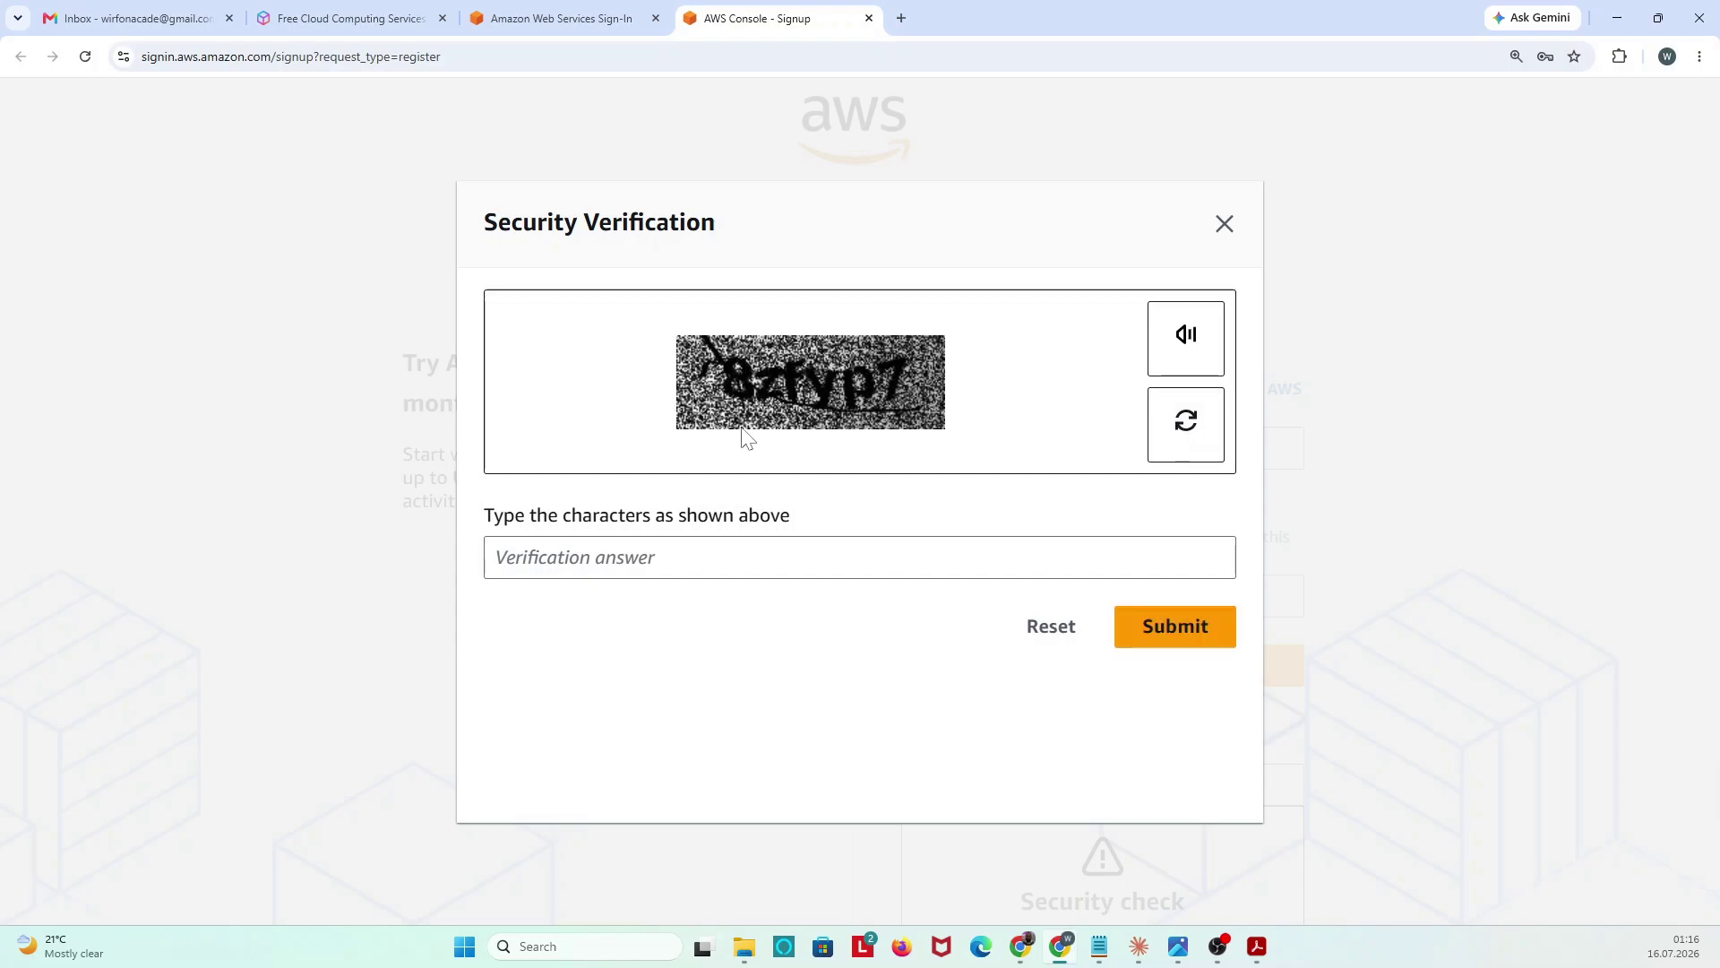
Load a more readable captcha, enter its characters as the verification answer, and submit.
{"action": "left_click", "coordinate": [1184, 428]}
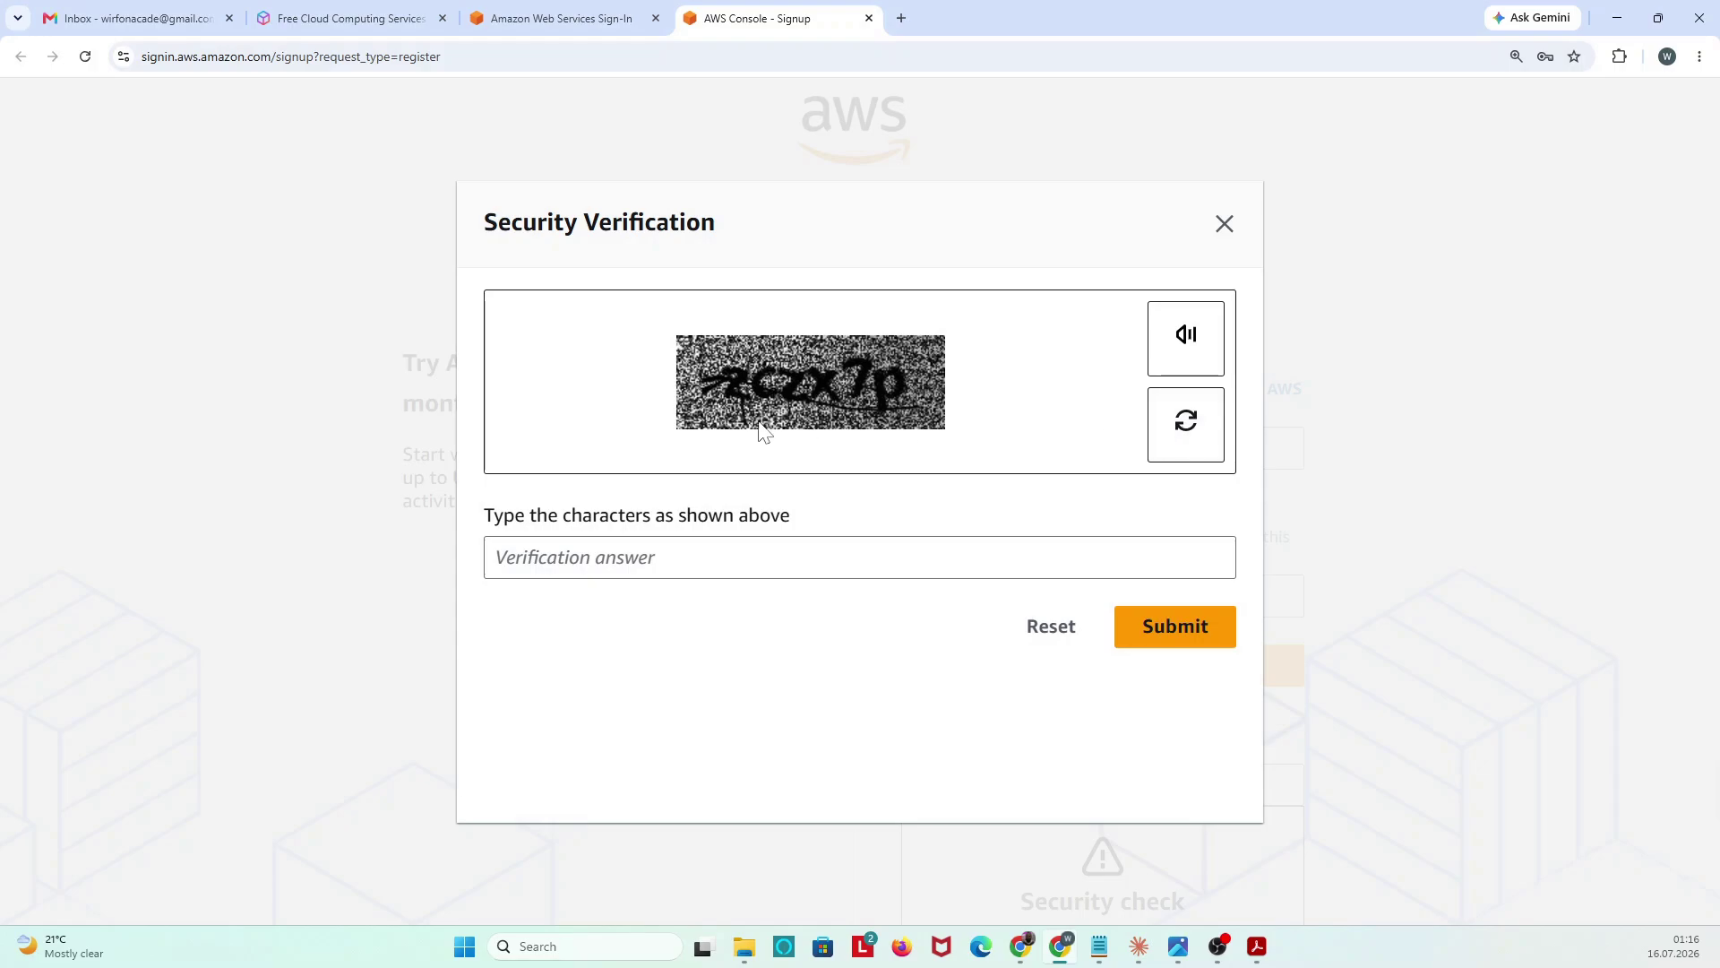
{"action": "left_click", "coordinate": [618, 558]}
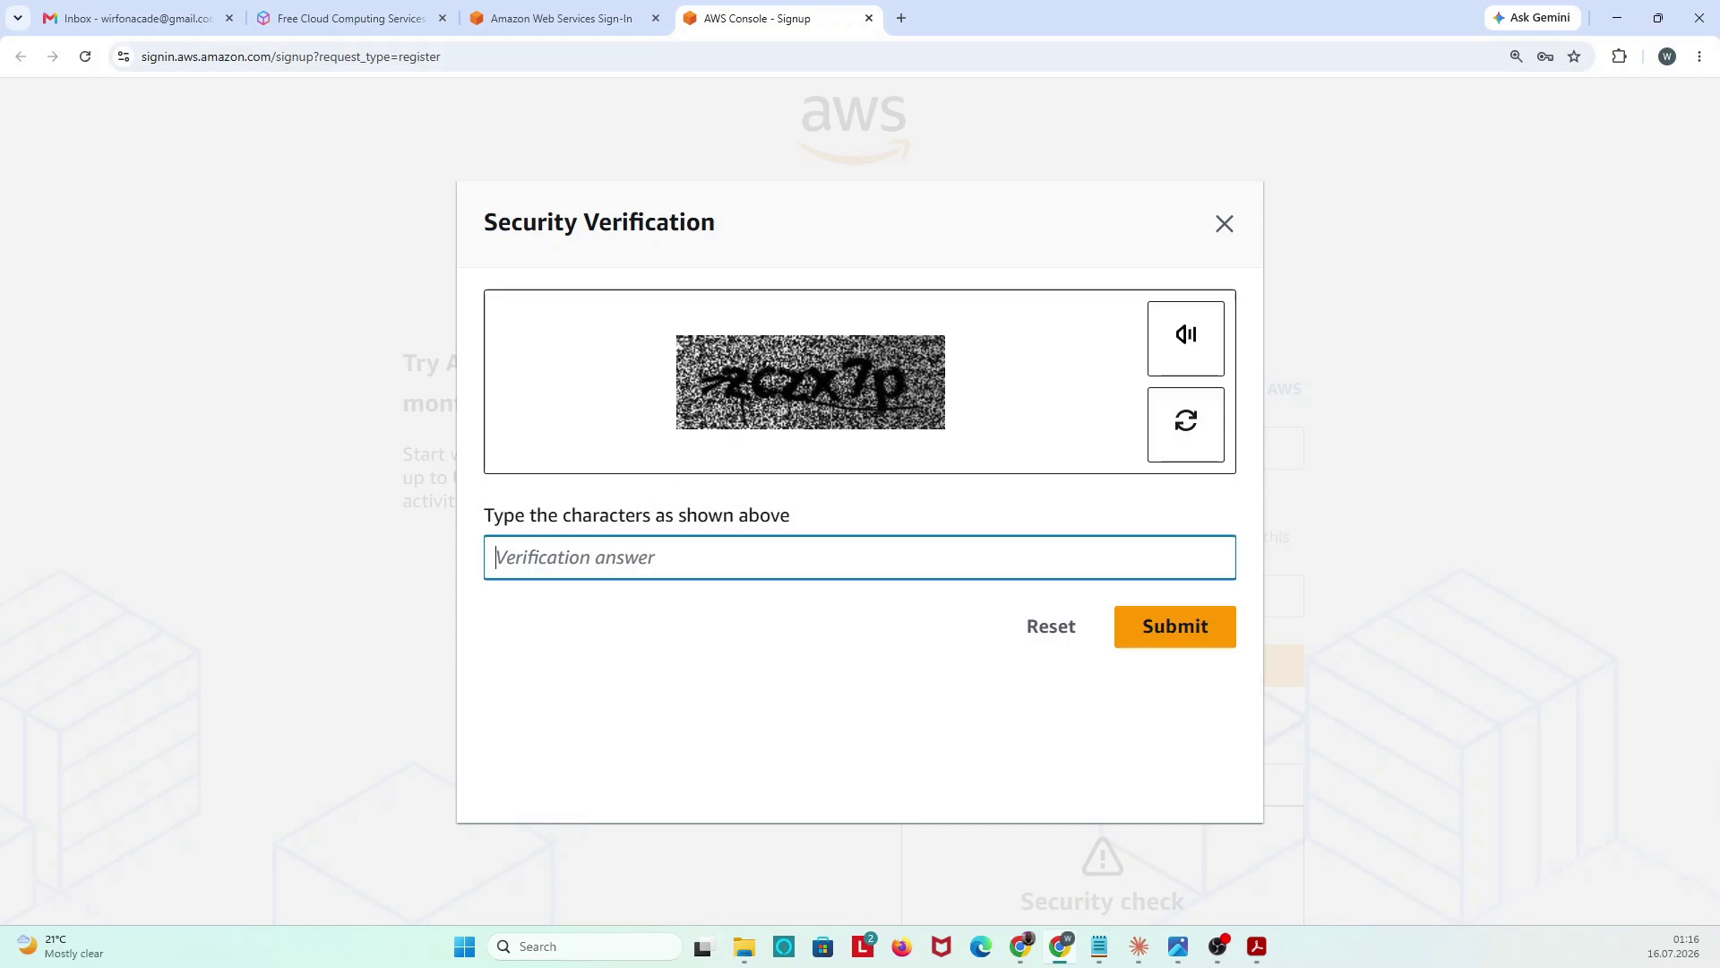
{"action": "type", "text": "z"}
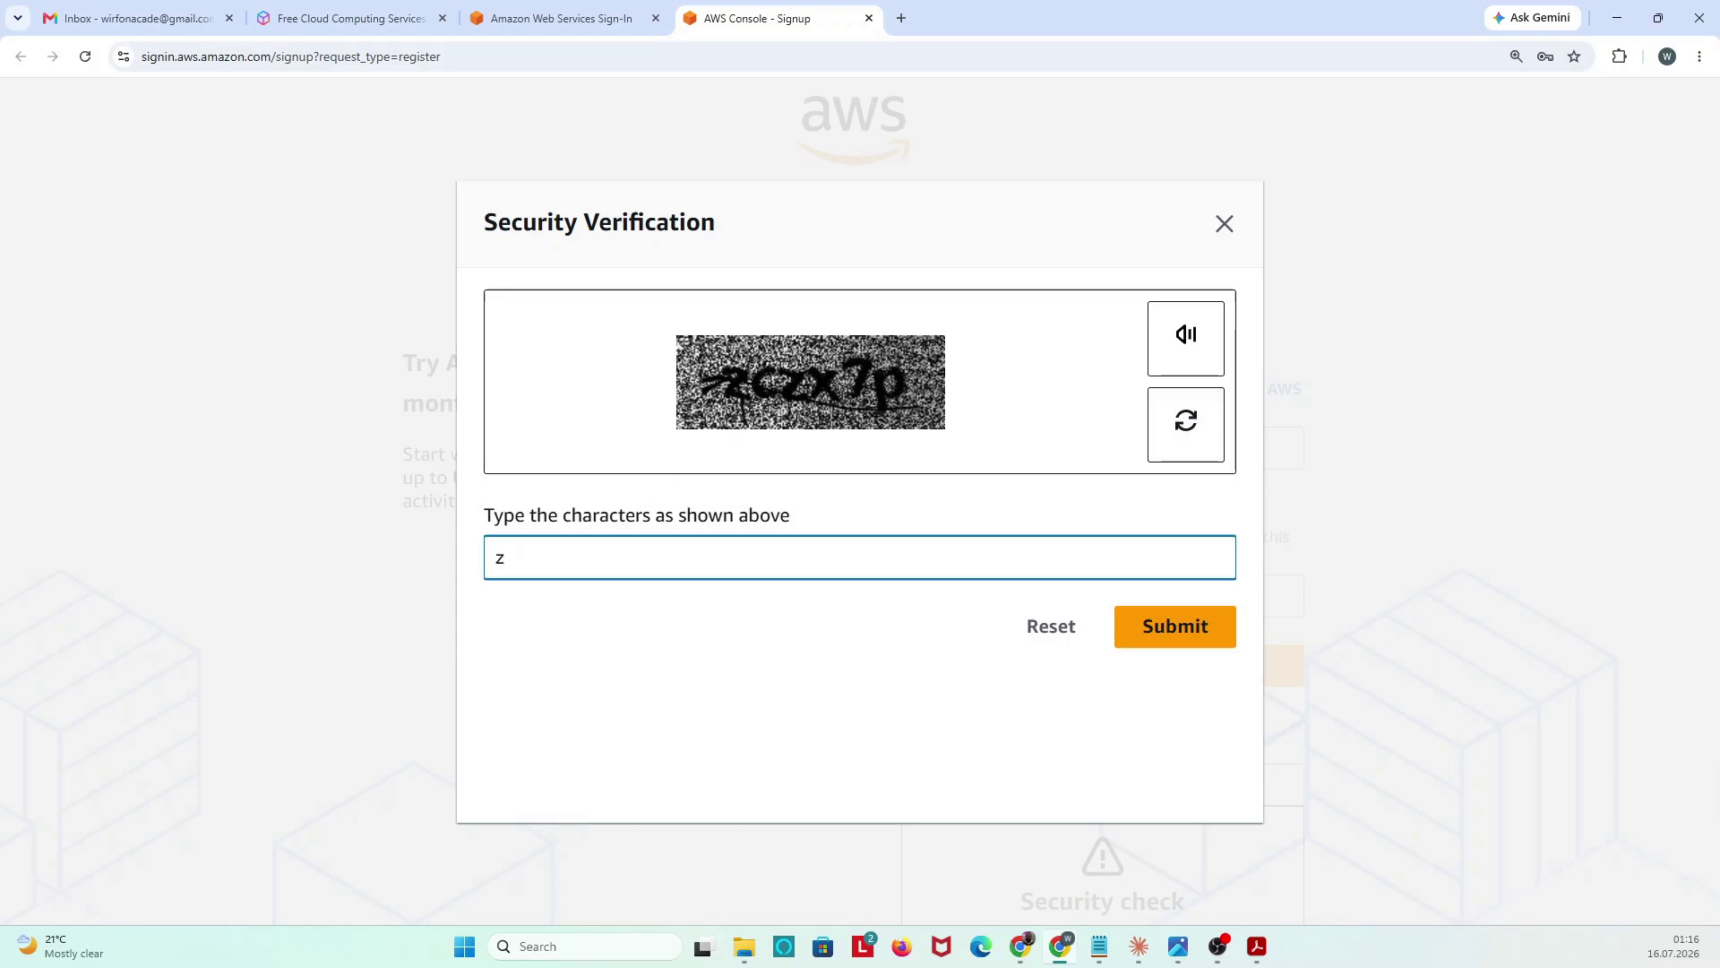
{"action": "type", "text": "czx7p"}
{"action": "left_click", "coordinate": [1174, 643]}
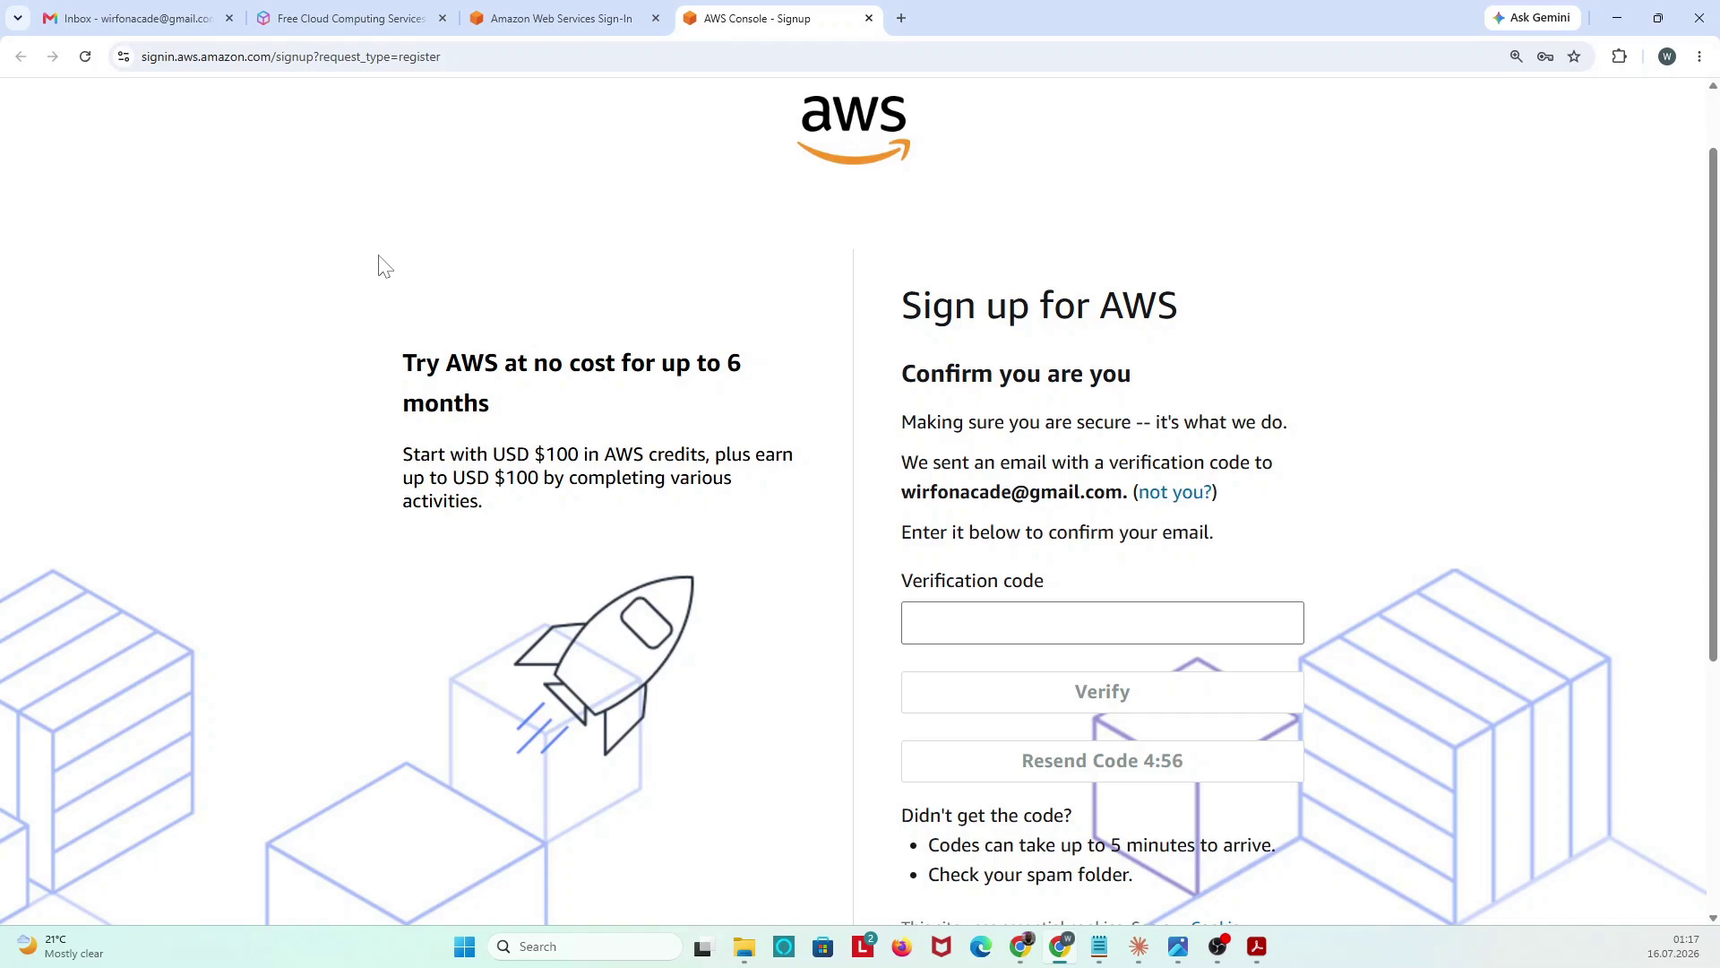
Refresh the Gmail inbox, open the AWS 'Verify your email address' message, then return to sign-up.
{"action": "left_click", "coordinate": [134, 15]}
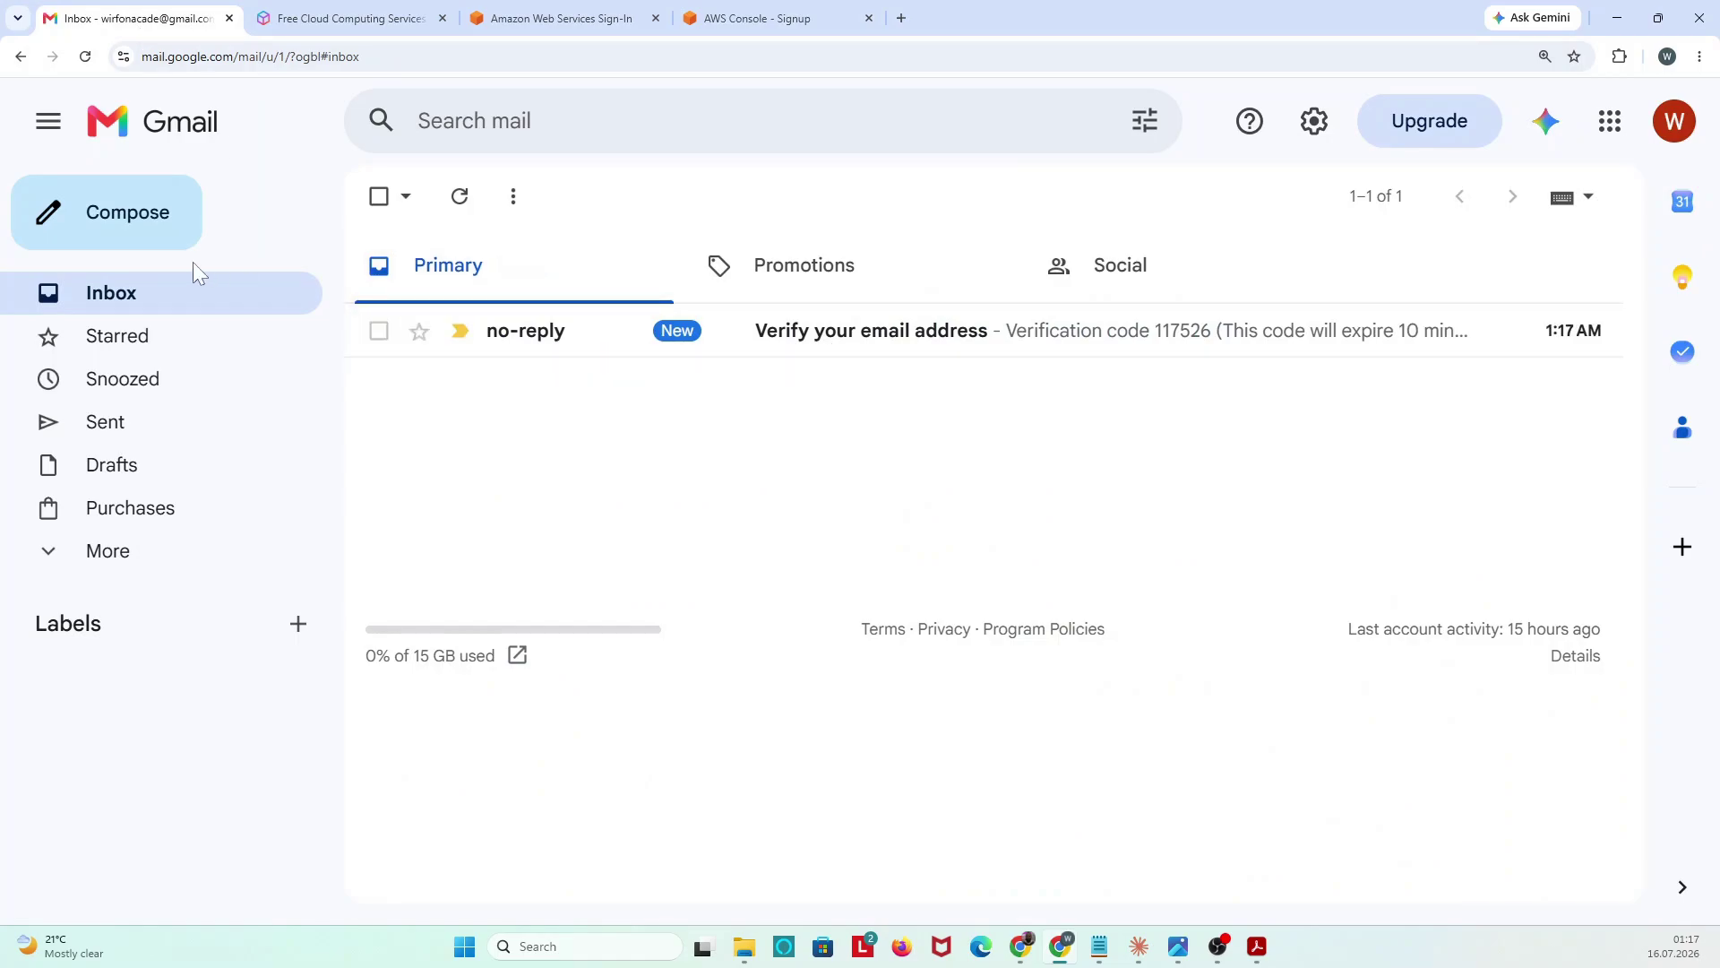
{"action": "left_click", "coordinate": [457, 193]}
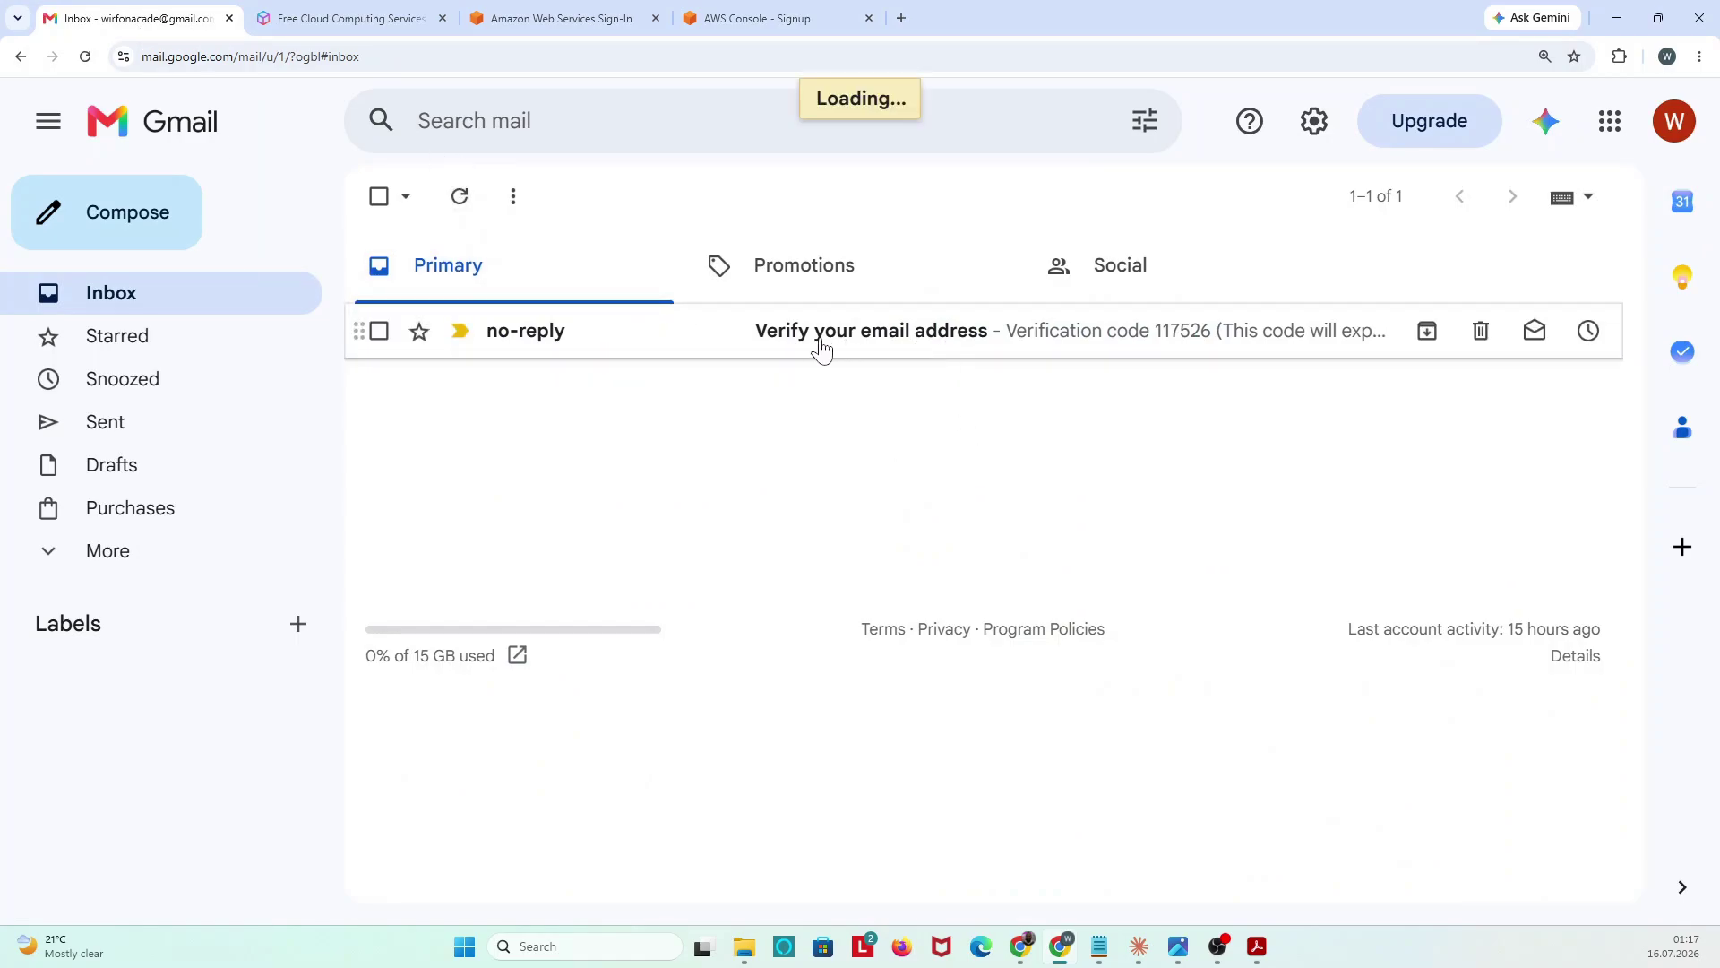
{"action": "left_click", "coordinate": [1180, 346]}
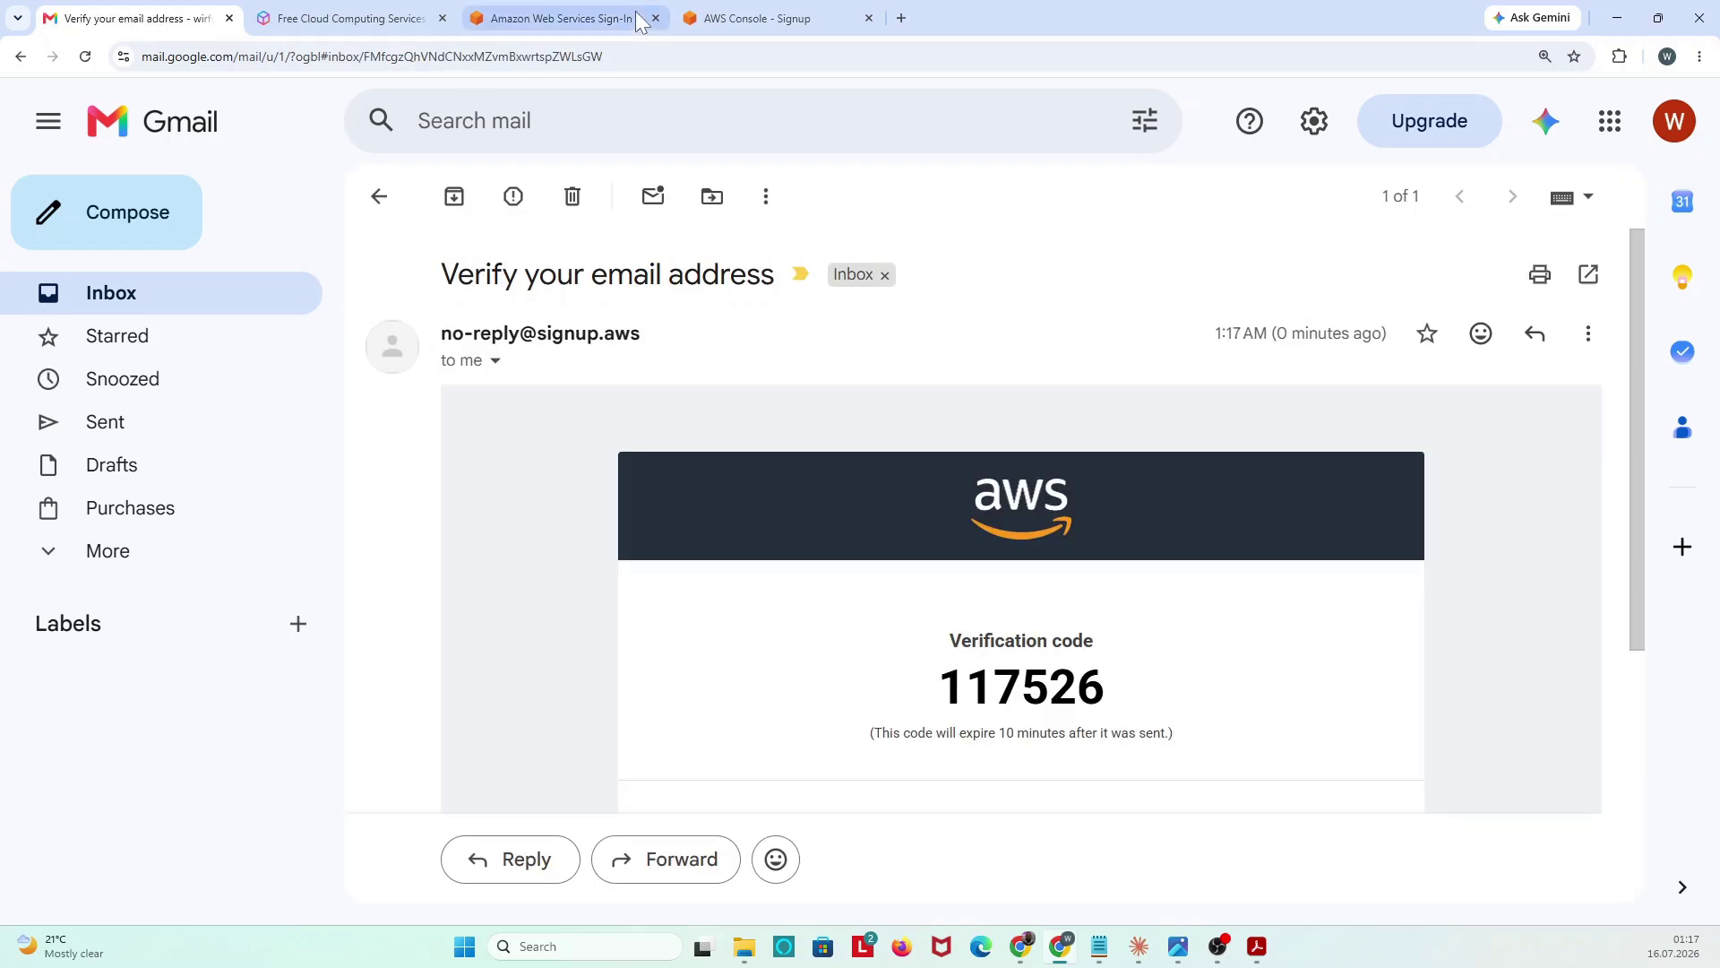
{"action": "left_click", "coordinate": [754, 19]}
Enter the emailed six-digit verification code and submit it.
{"action": "left_click", "coordinate": [1102, 622]}
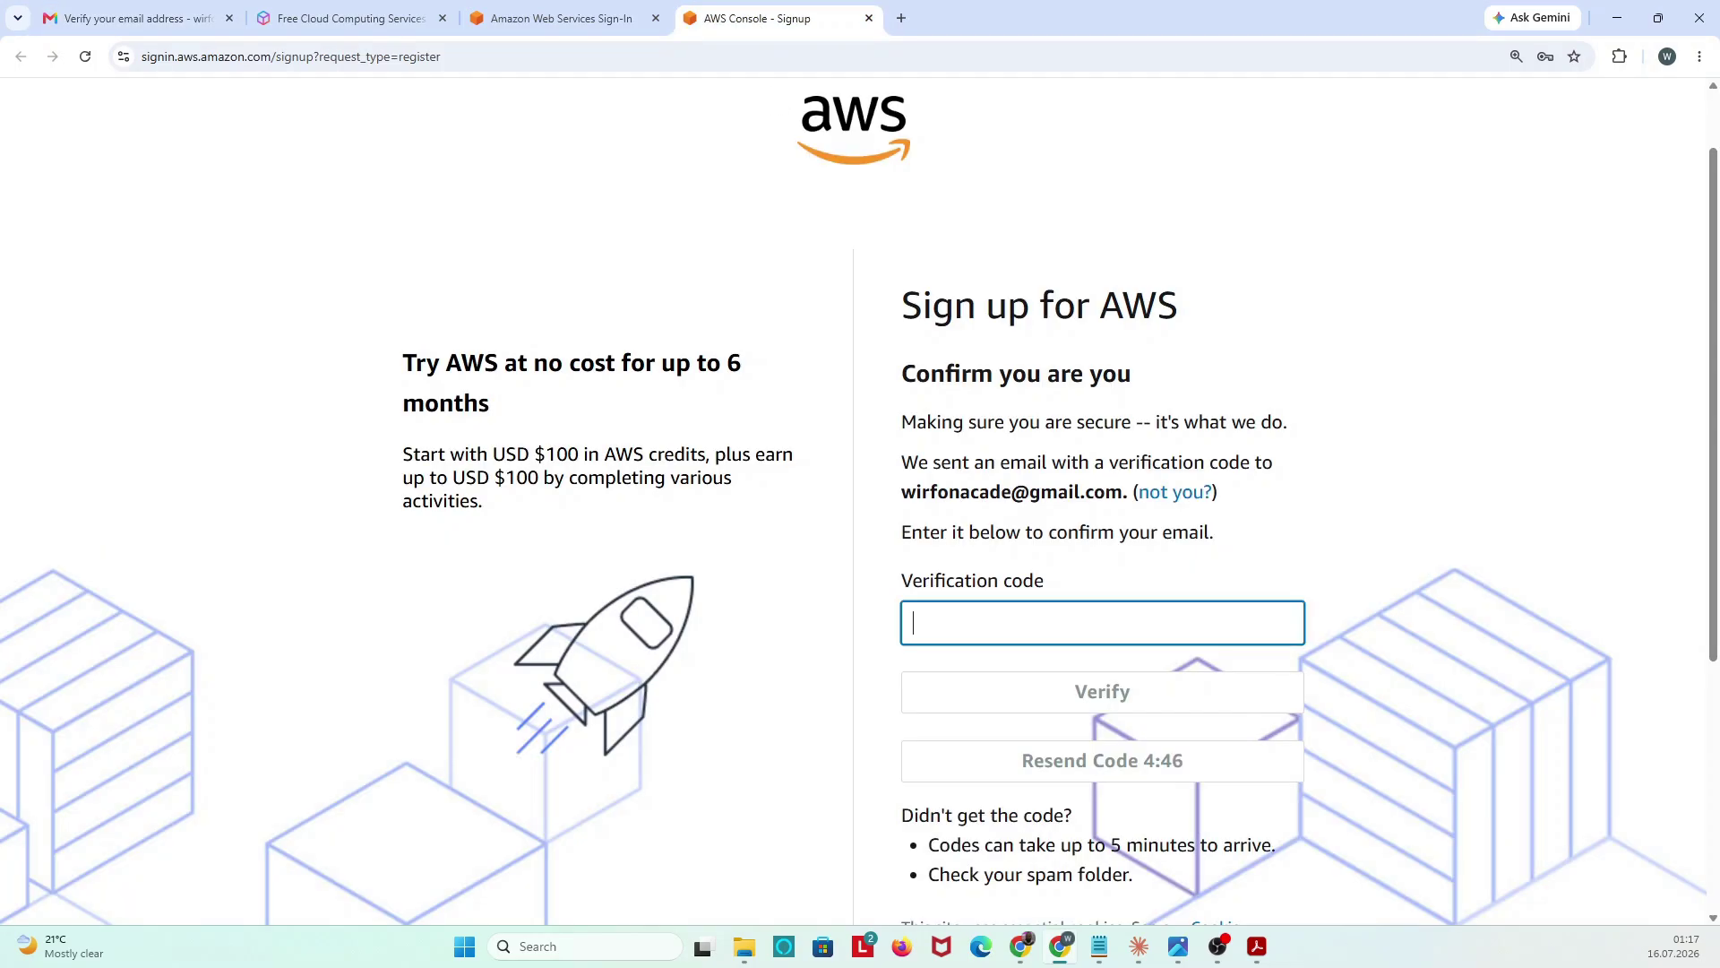
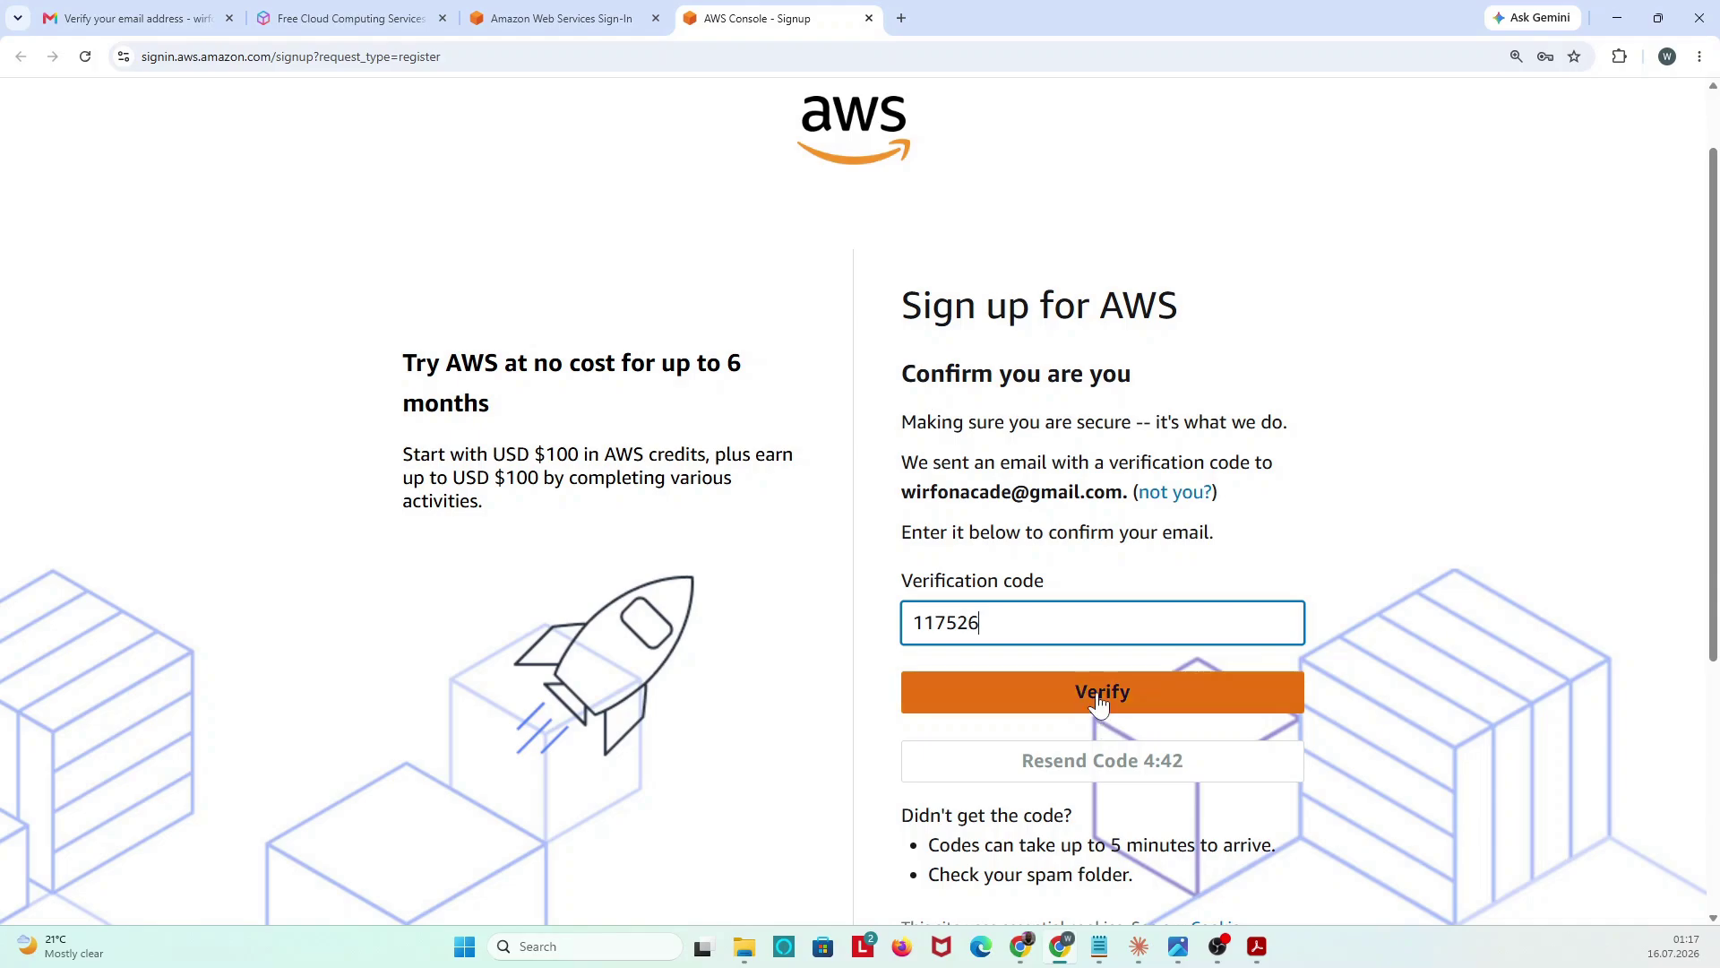
{"action": "left_click", "coordinate": [1027, 688]}
{"action": "scroll", "coordinate": [1027, 688], "scroll_direction": "down", "scroll_amount": 3}
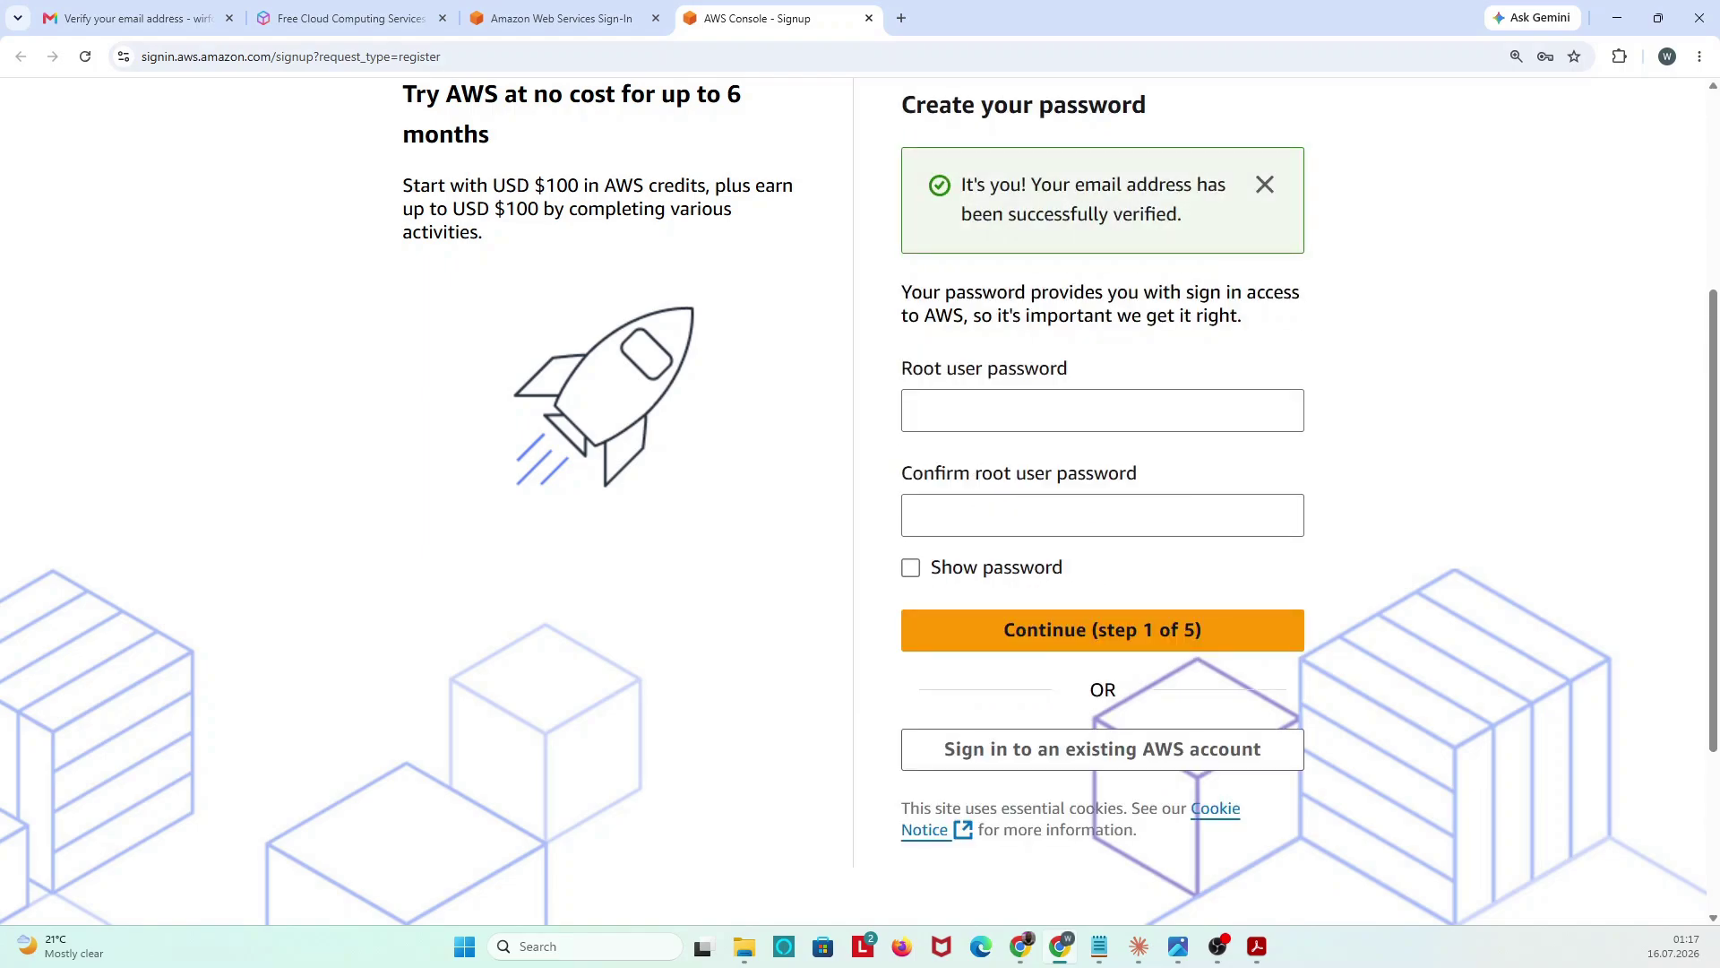
Enter the root user password in both password fields and continue.
{"action": "left_click", "coordinate": [977, 410]}
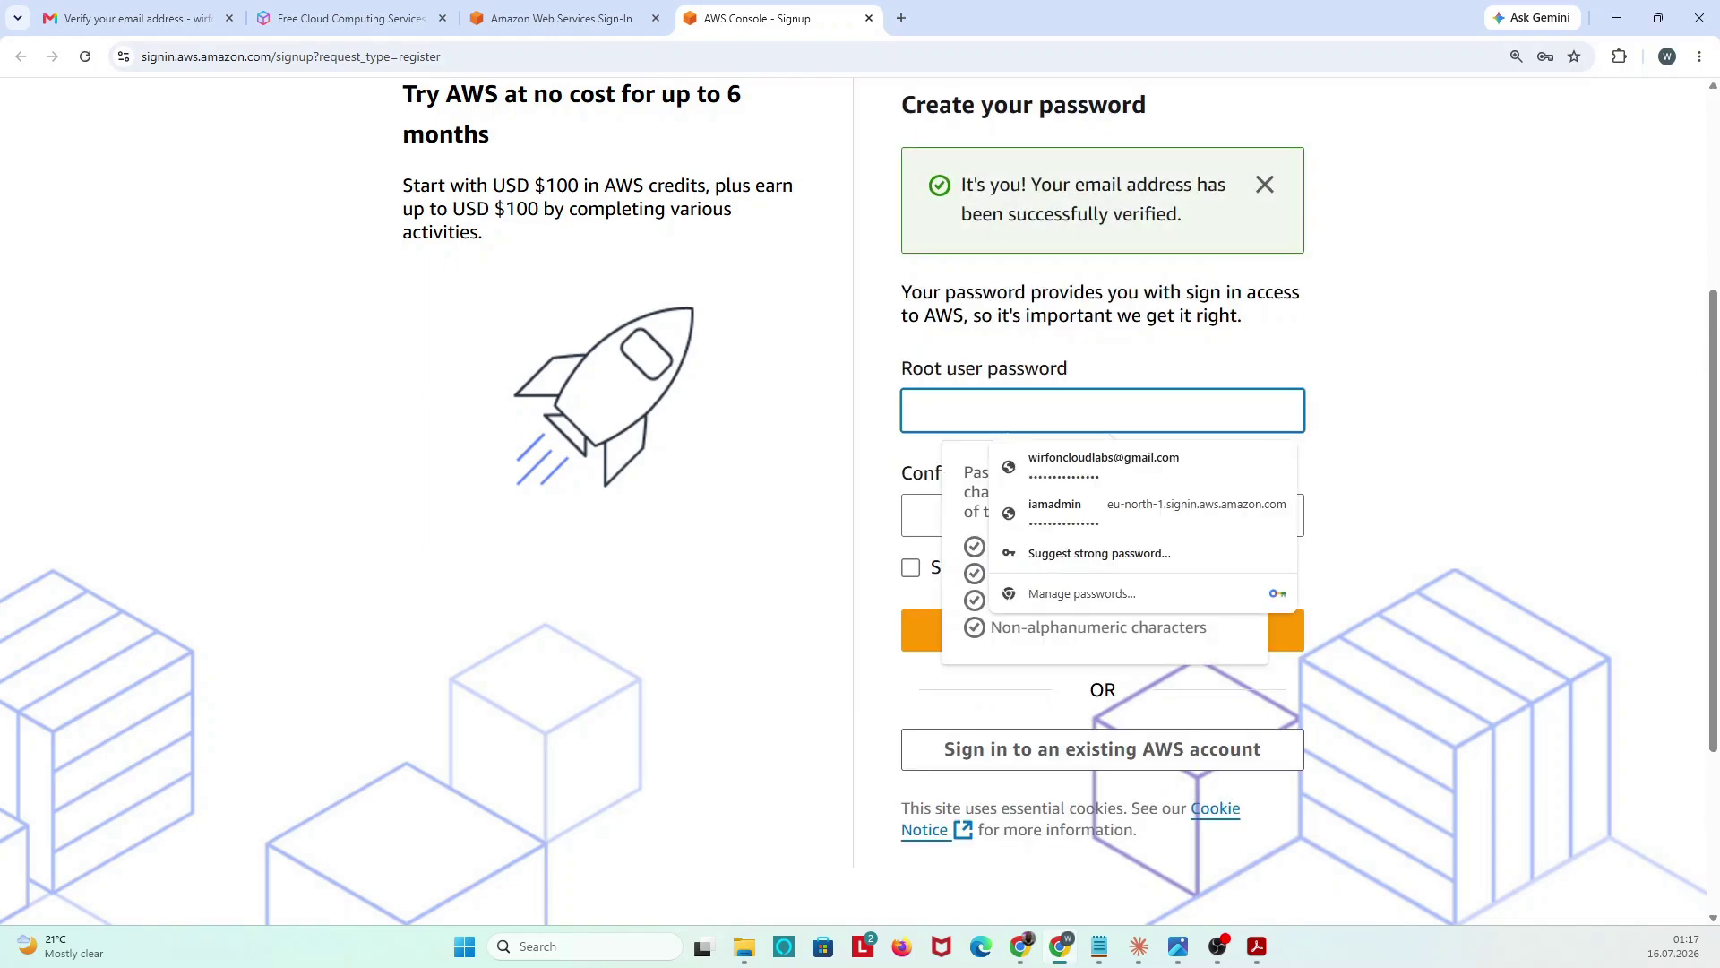
{"action": "type", "text": "•••••••••••••••"}
{"action": "left_click", "coordinate": [873, 551]}
{"action": "left_click", "coordinate": [1015, 411]}
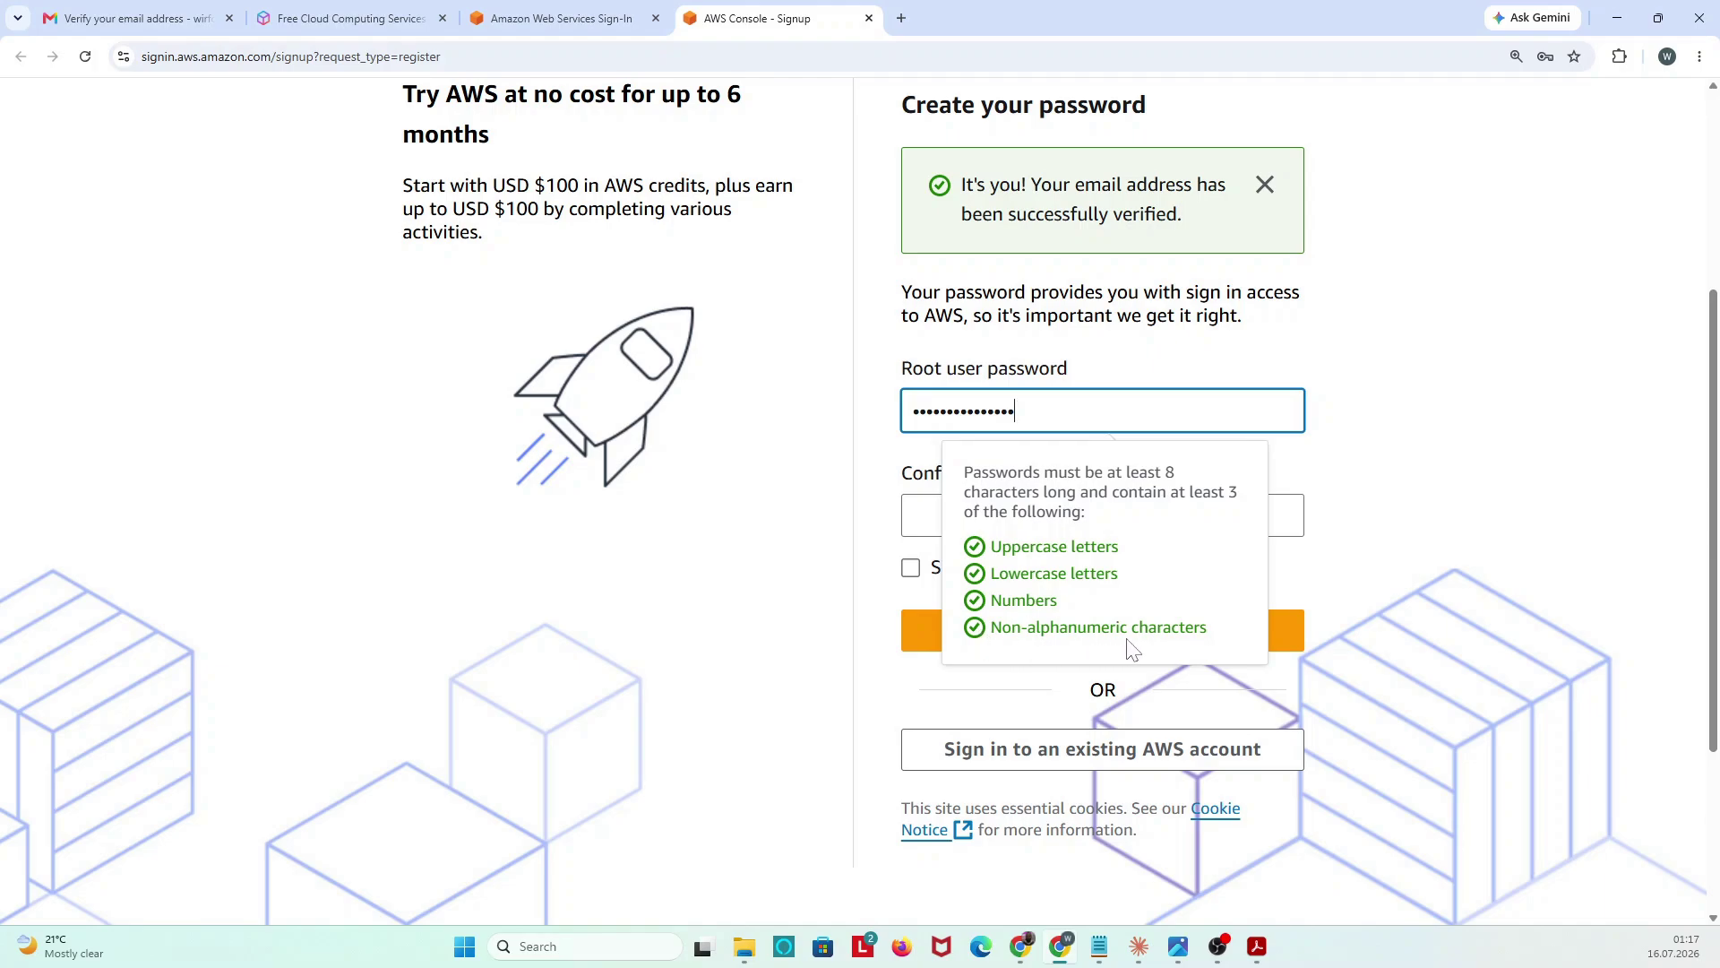
{"action": "key", "text": "Tab"}
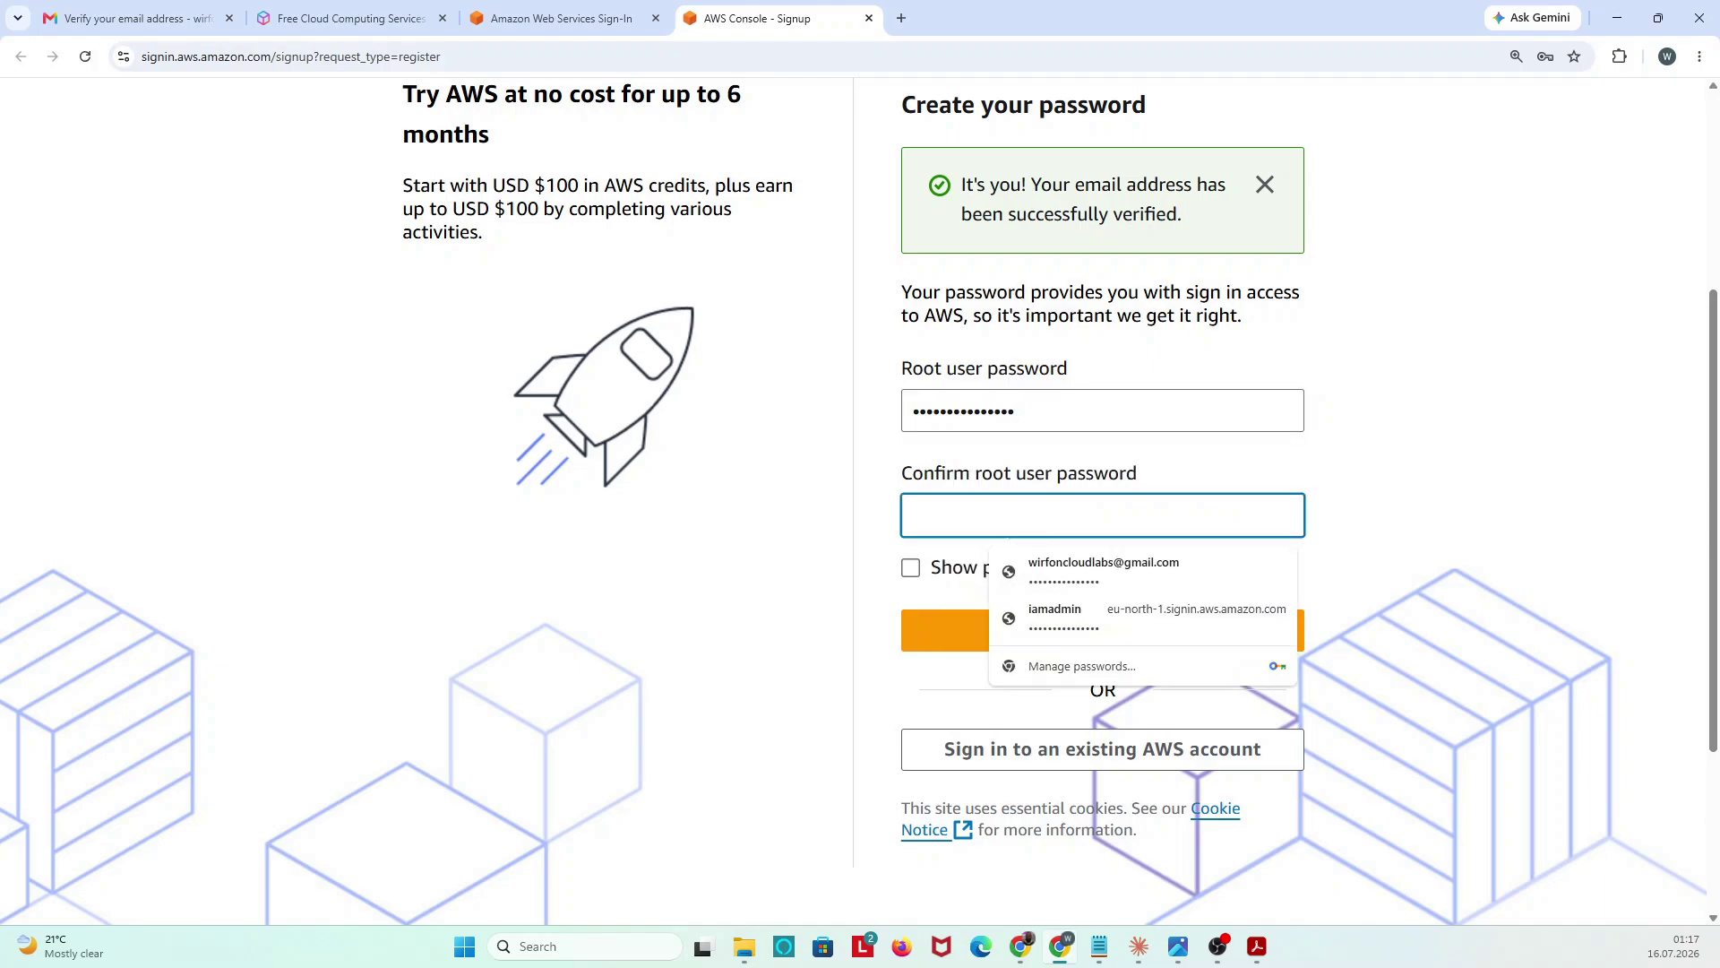
{"action": "type", "text": "•••••••••••"}
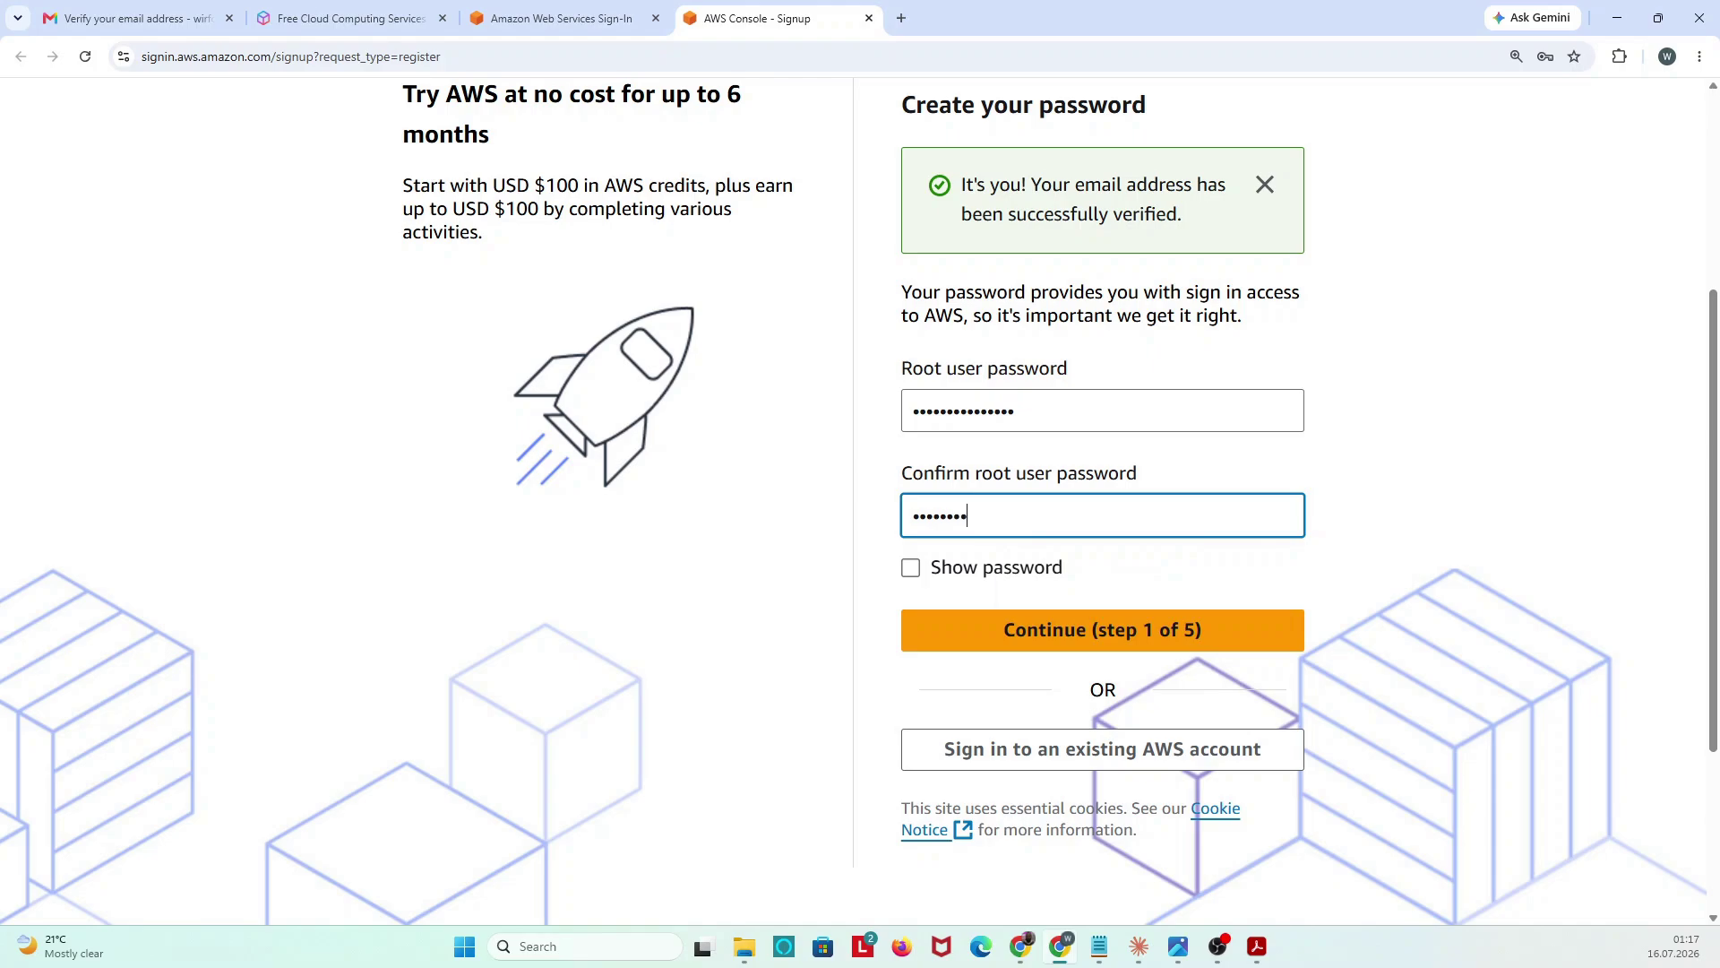
{"action": "type", "text": "••••"}
{"action": "left_click", "coordinate": [1131, 640]}
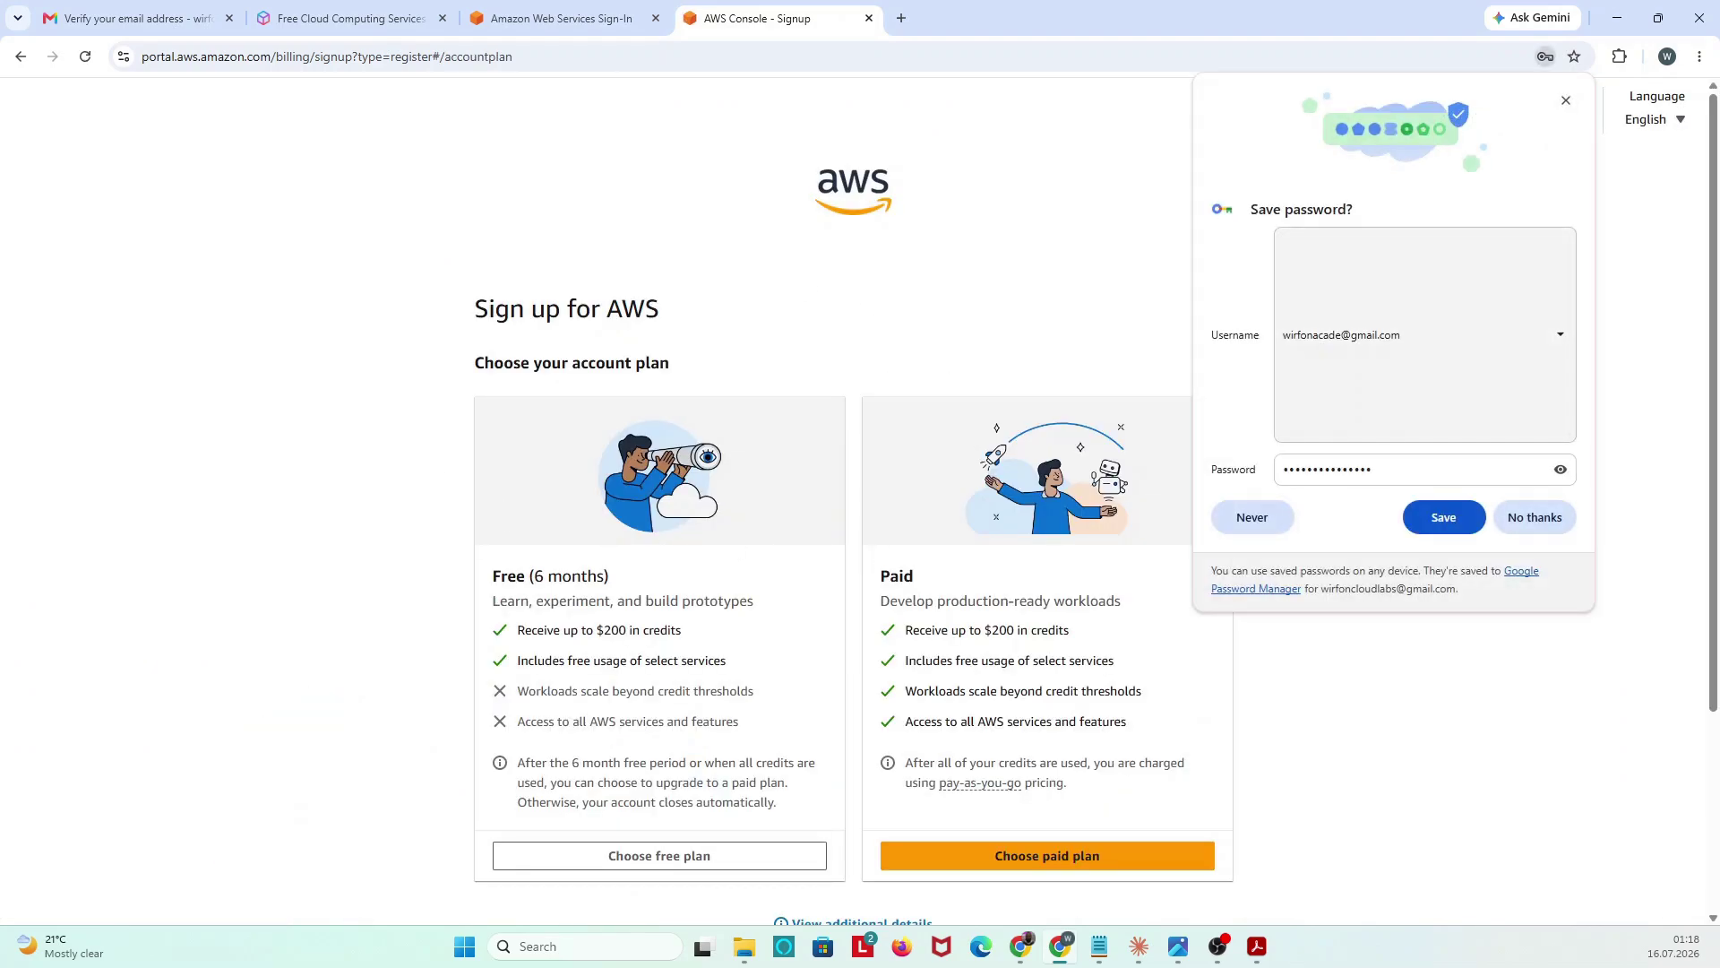
Decline Chrome's offer to save the password and choose the Free (6 months) plan.
{"action": "left_click", "coordinate": [1533, 518]}
{"action": "scroll", "coordinate": [703, 607], "scroll_direction": "down", "scroll_amount": 2}
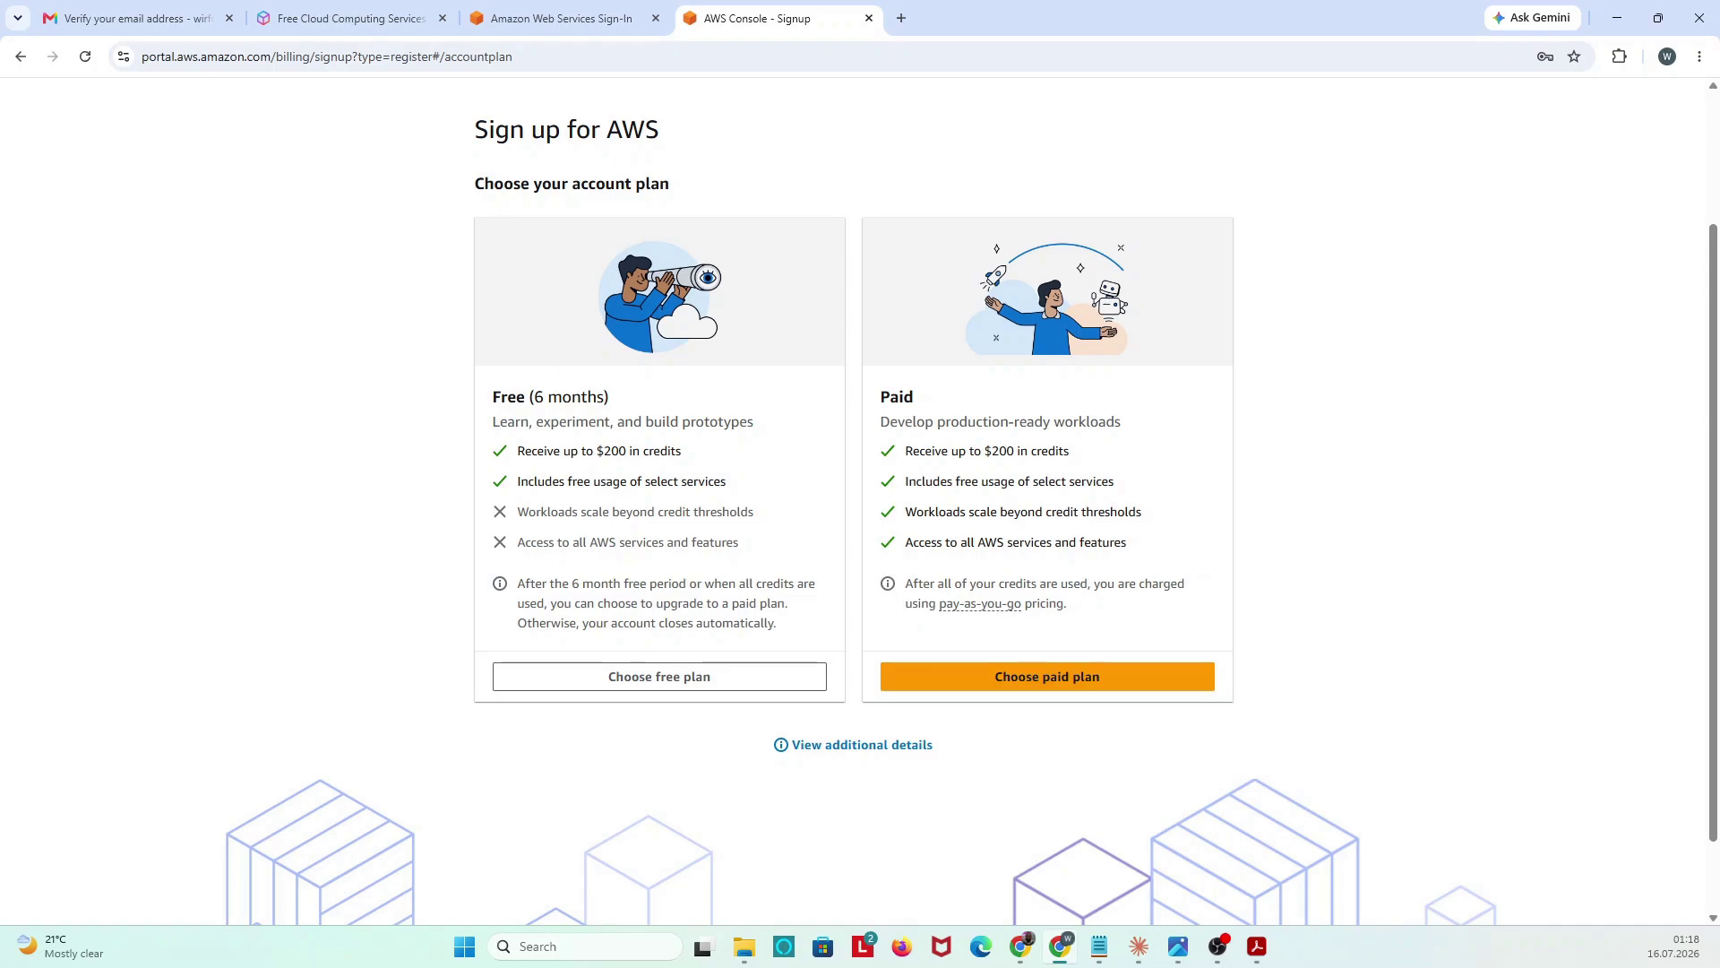
{"action": "scroll", "coordinate": [493, 325], "scroll_direction": "up", "scroll_amount": 1}
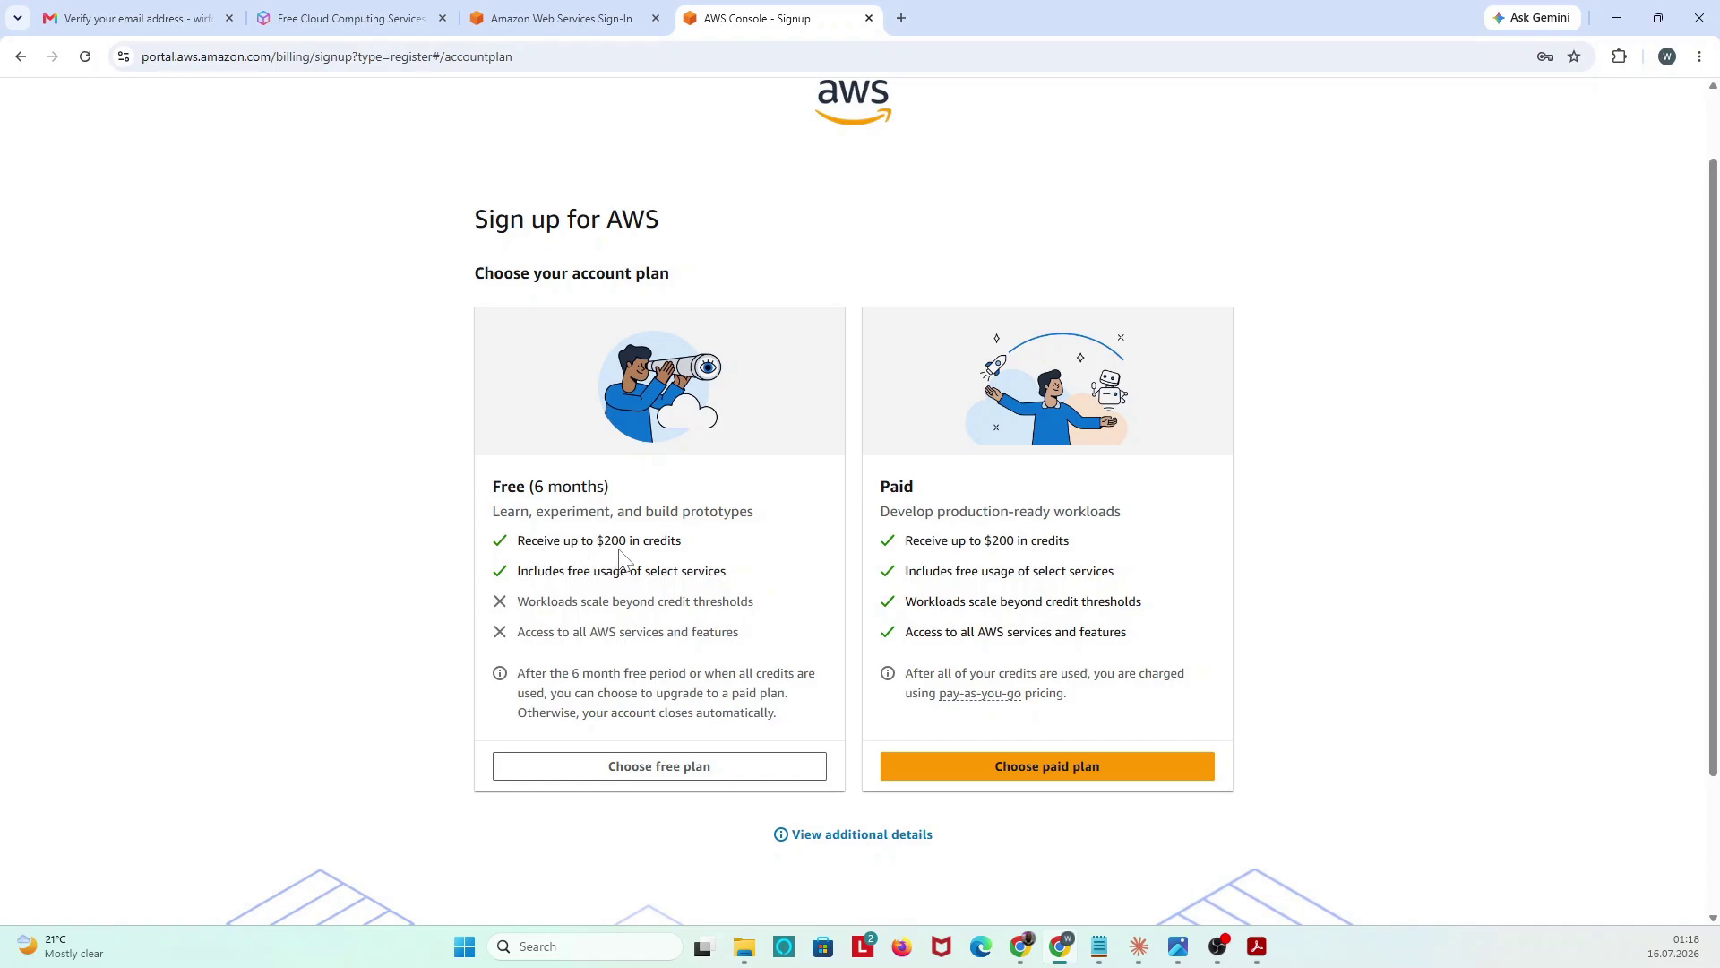
{"action": "left_click", "coordinate": [634, 772]}
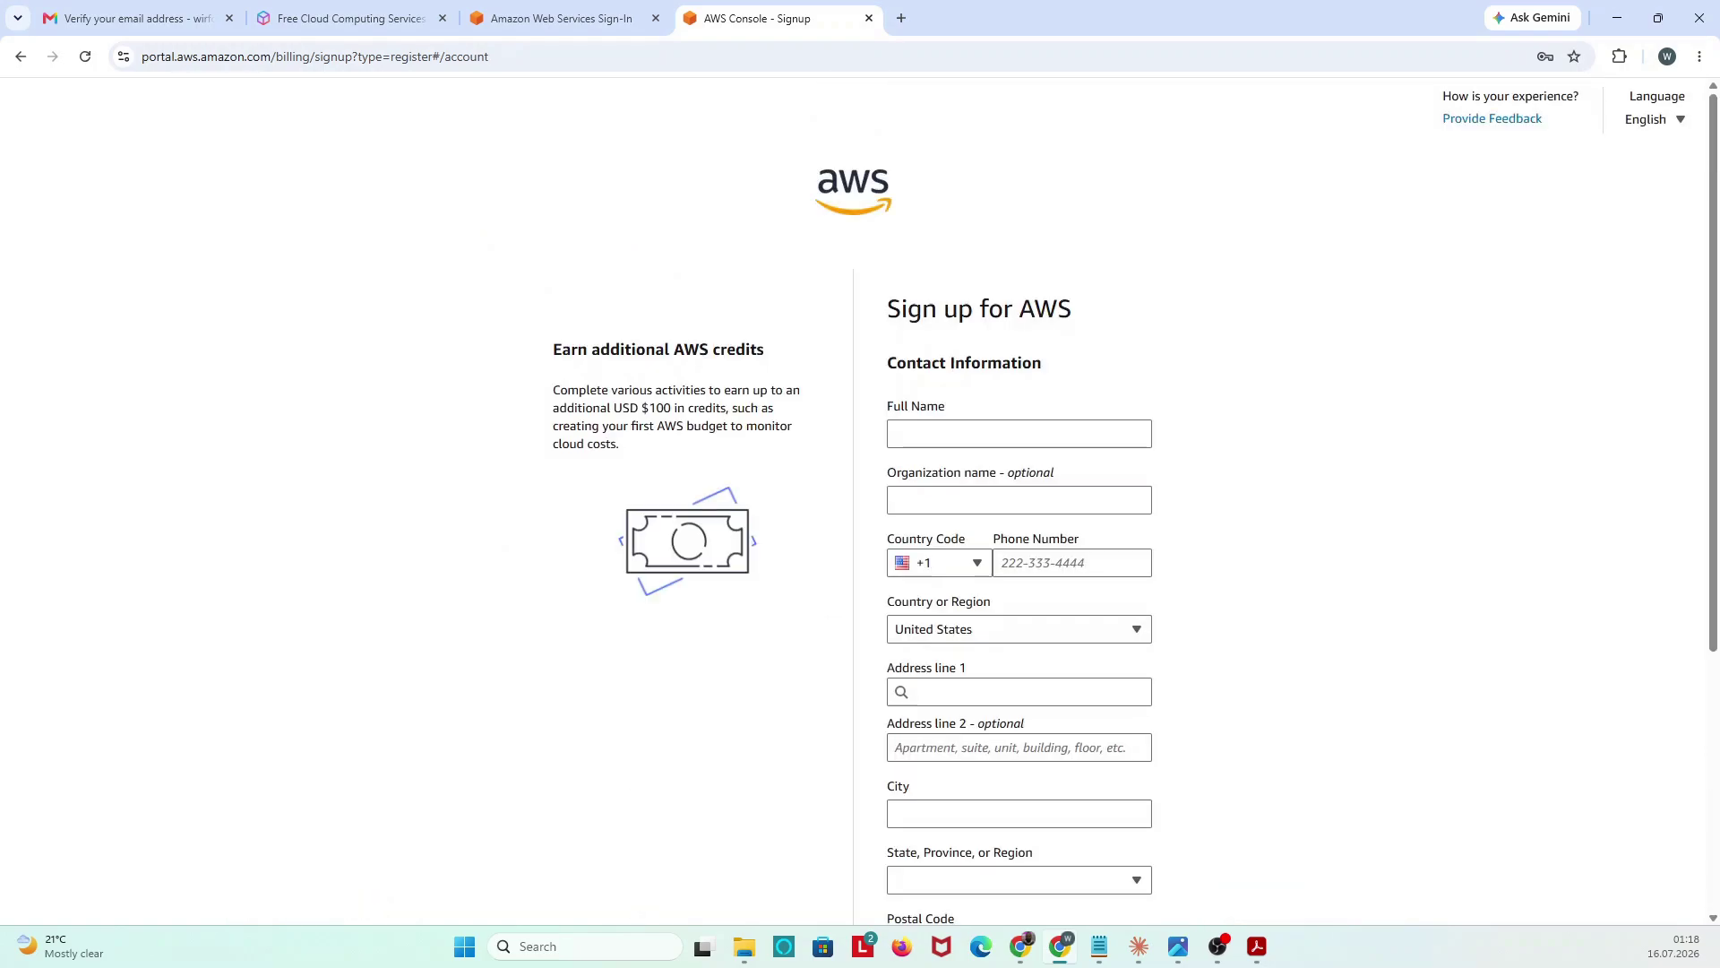
Start filling the Contact Information form by entering a first name in Full Name, then correct it.
{"action": "scroll", "coordinate": [957, 360], "scroll_direction": "down", "scroll_amount": 1}
{"action": "scroll", "coordinate": [959, 582], "scroll_direction": "down", "scroll_amount": 1}
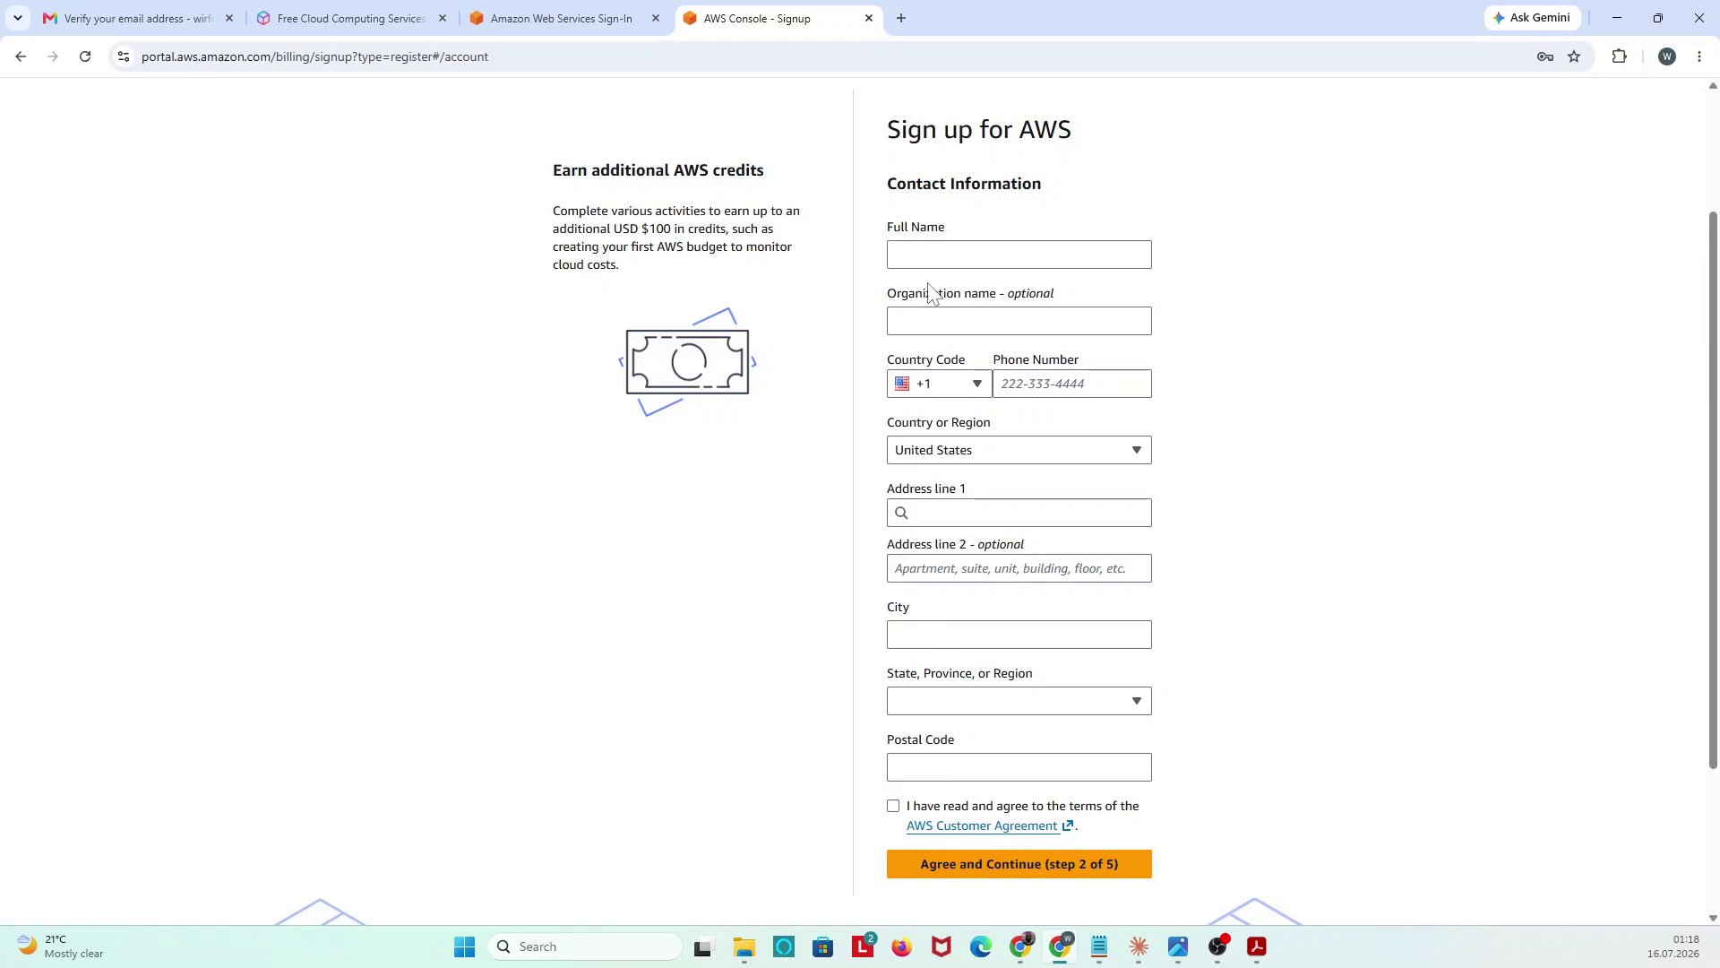
{"action": "left_click", "coordinate": [1018, 254]}
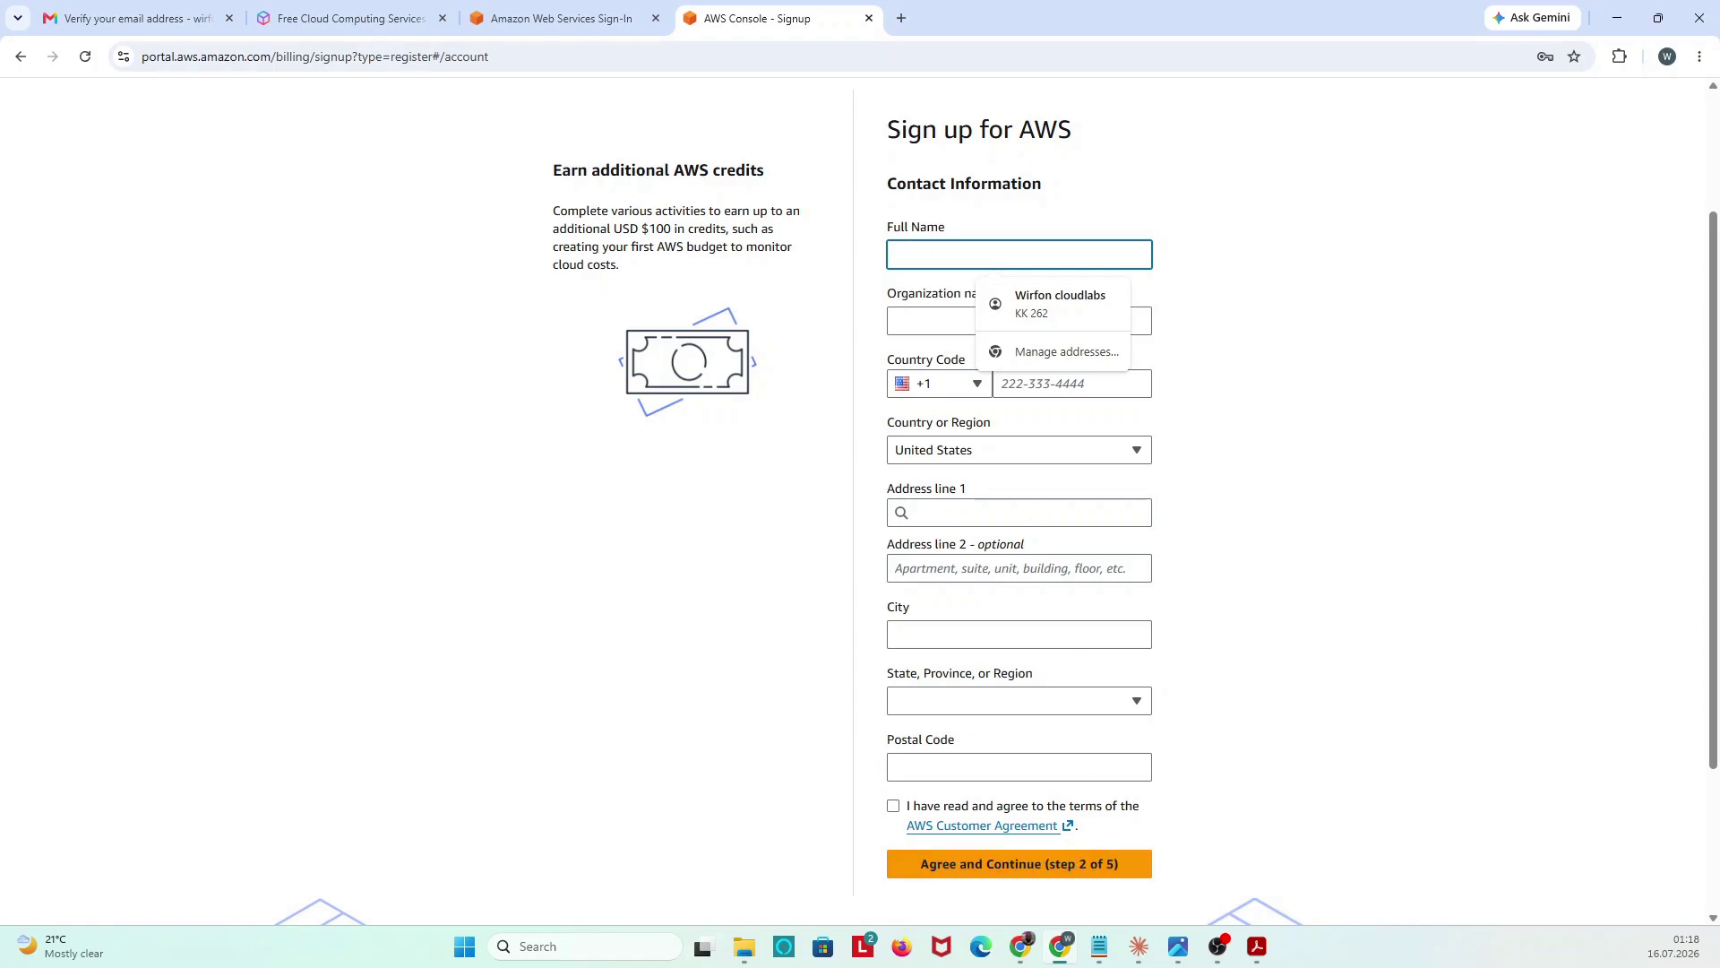
{"action": "left_click", "coordinate": [1539, 548]}
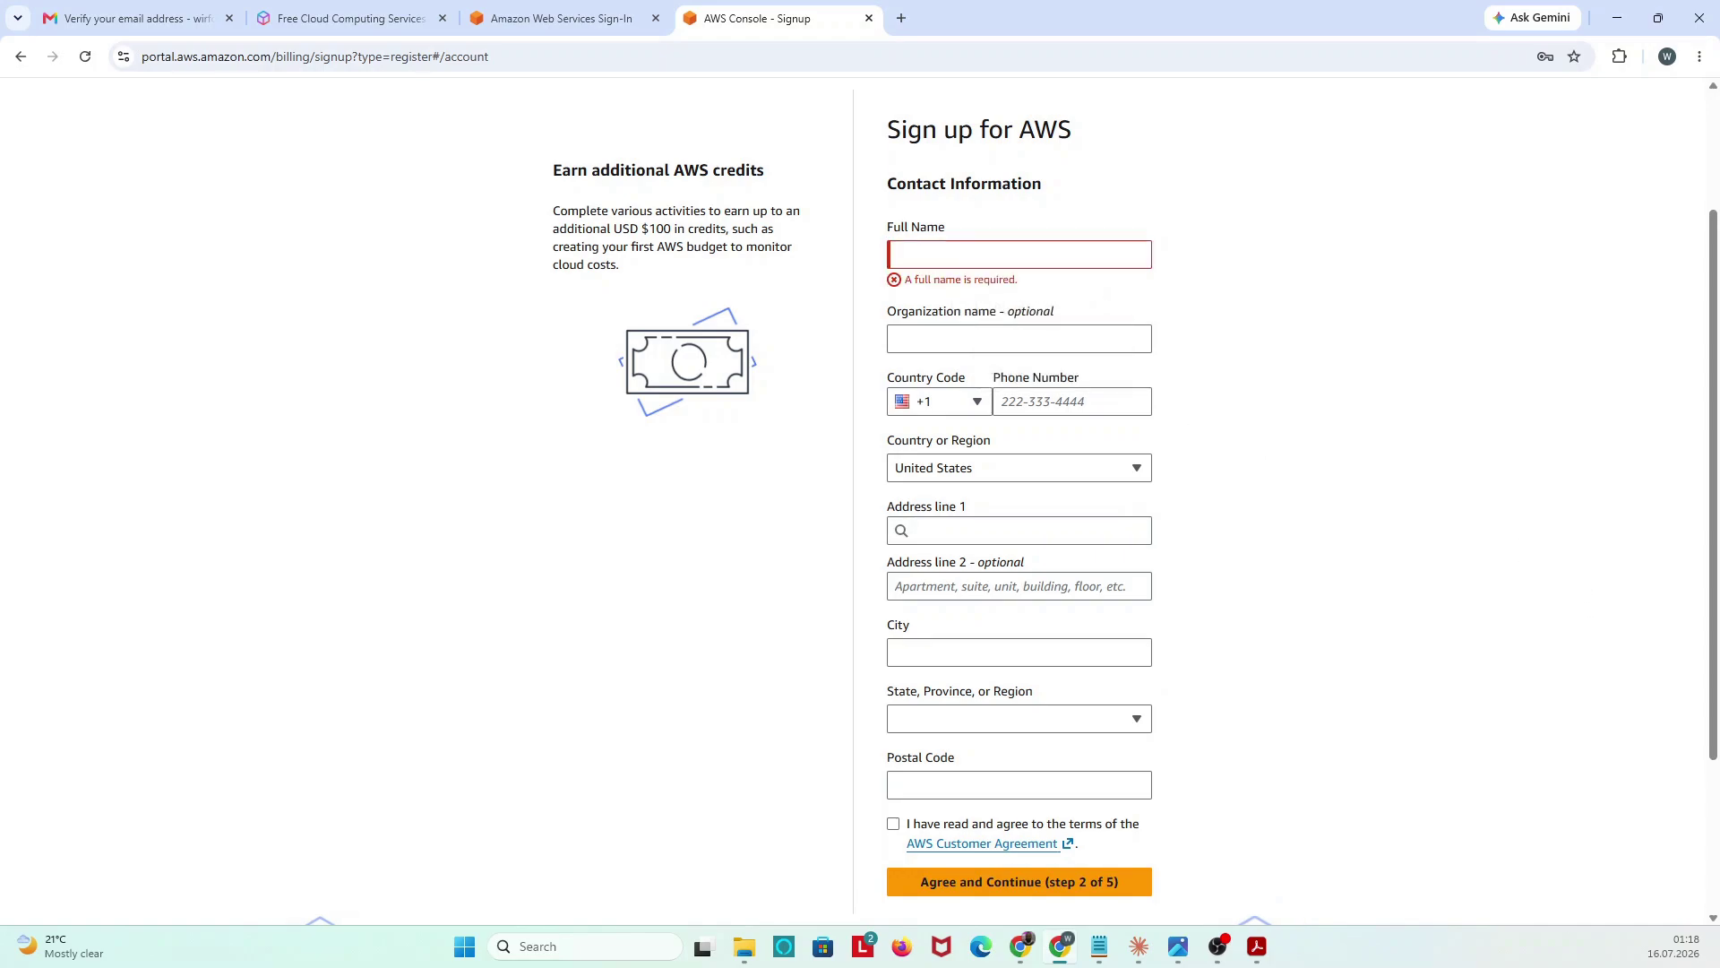
{"action": "left_click", "coordinate": [986, 255]}
{"action": "type", "text": "Gilb"}
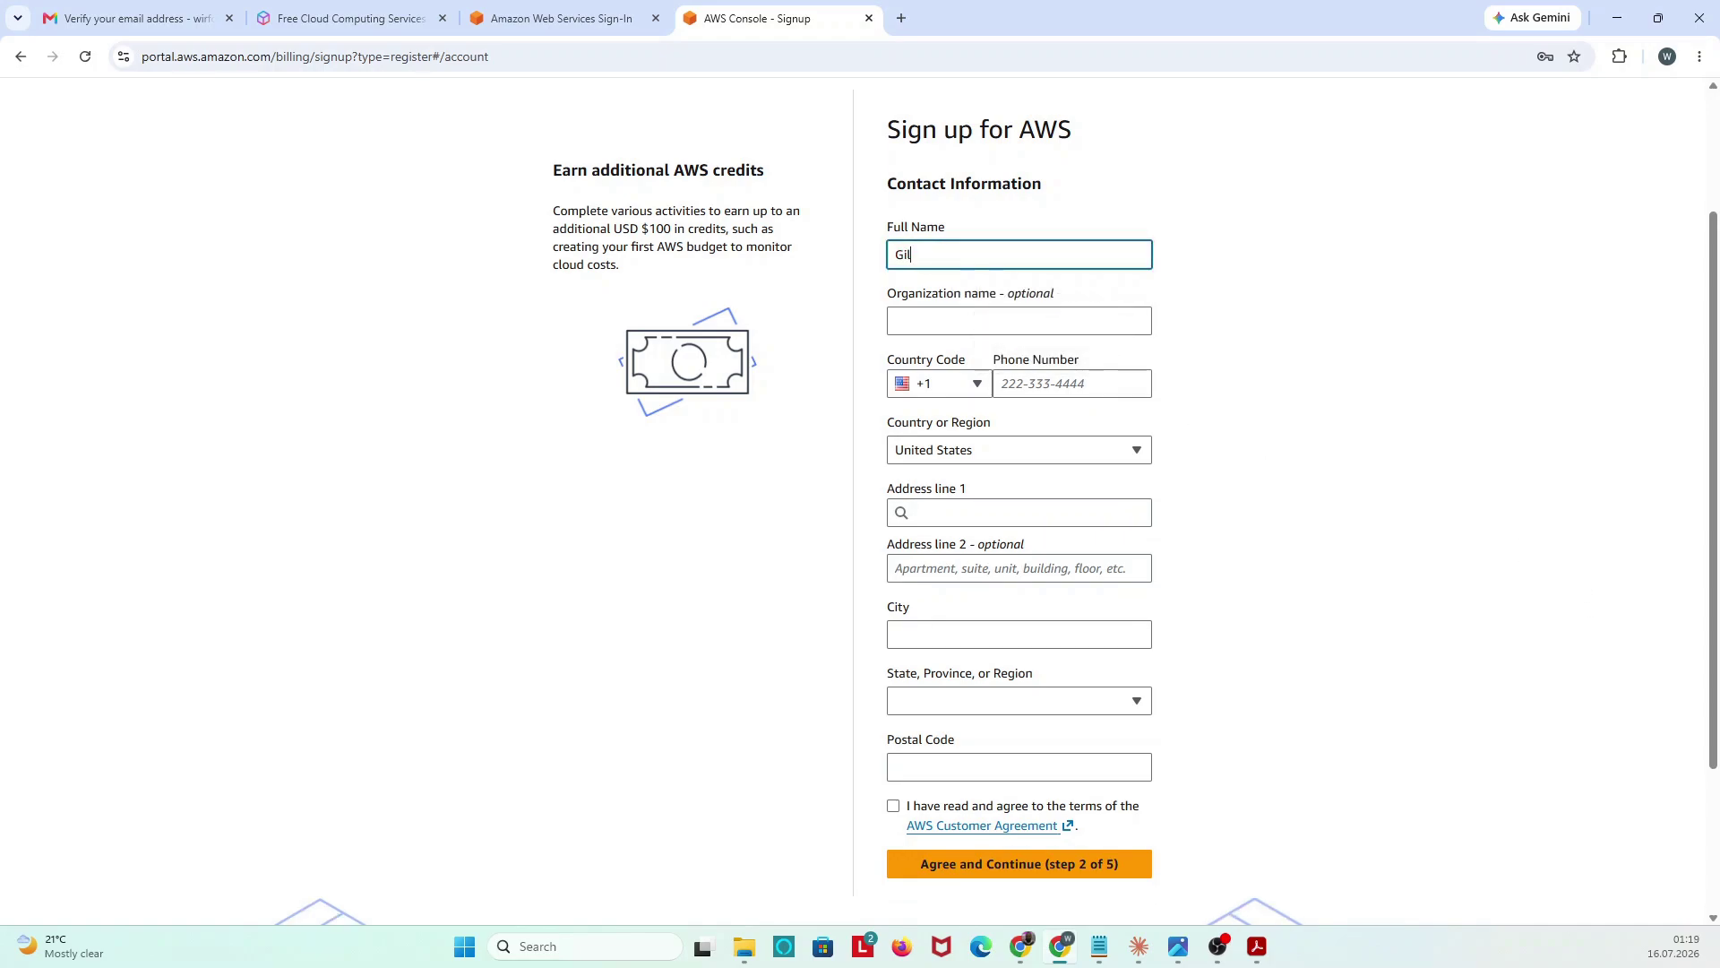
{"action": "type", "text": "ert"}
{"action": "key", "text": "BackSpace"}
{"action": "key", "text": "BackSpace"}
{"action": "key", "text": "BackSpace"}
{"action": "key", "text": "BackSpace"}
{"action": "key", "text": "BackSpace"}
{"action": "key", "text": "BackSpace"}
{"action": "key", "text": "BackSpace"}
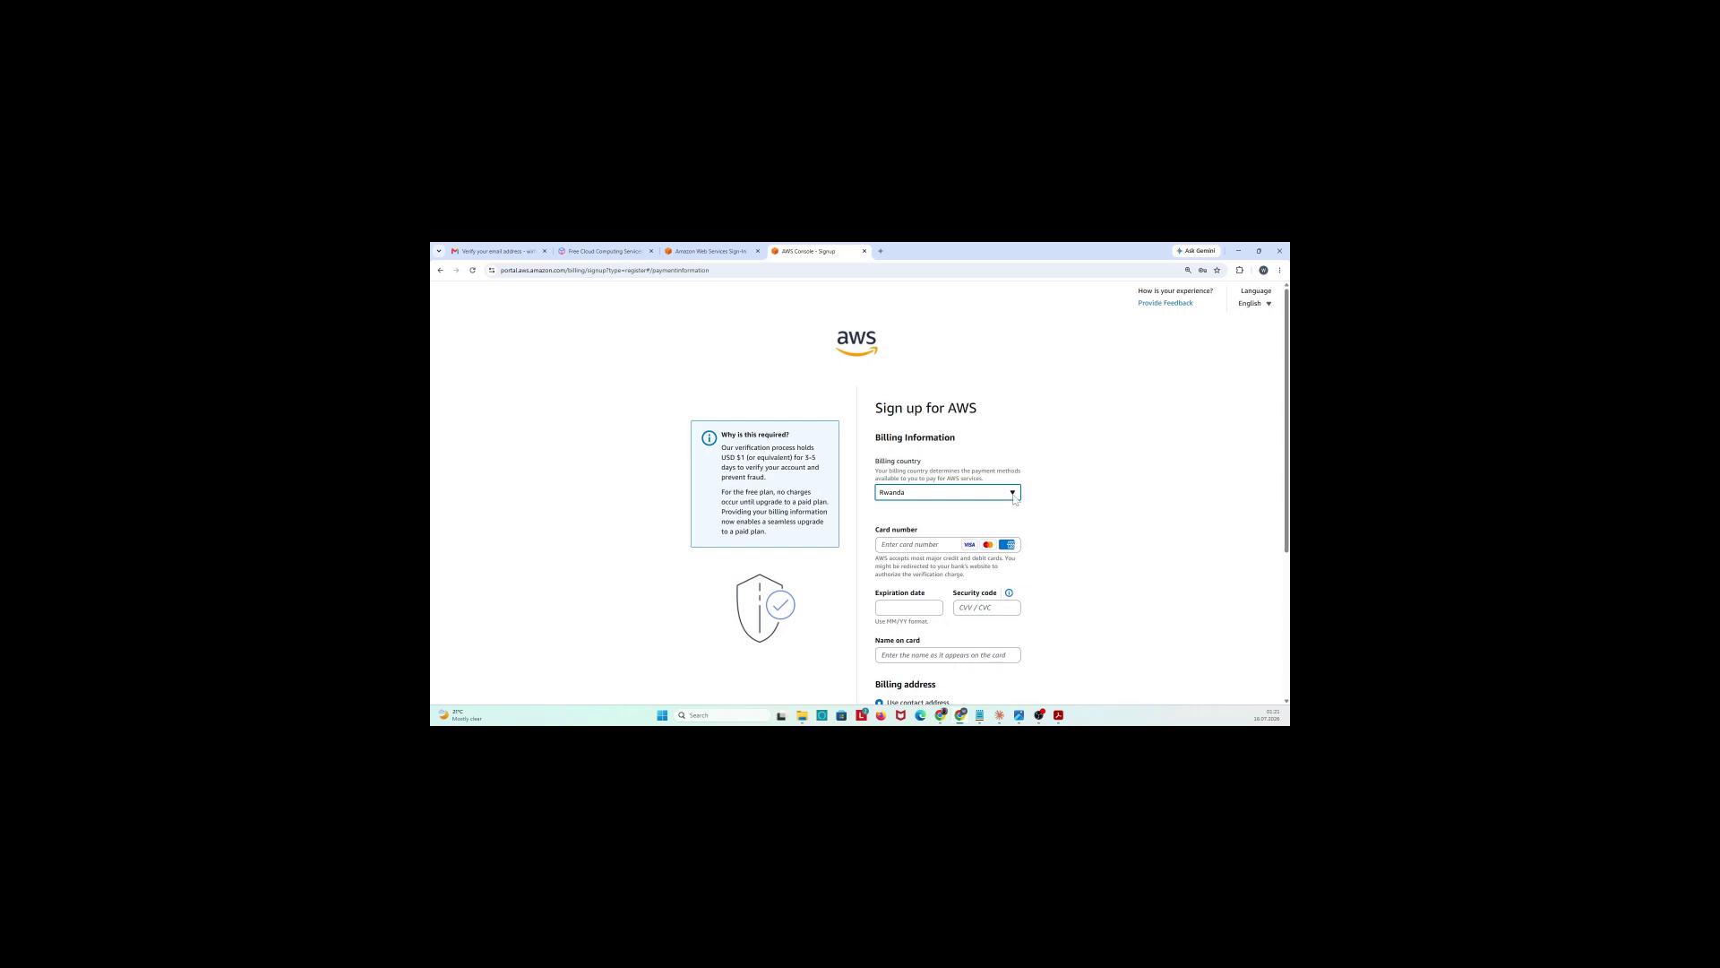
Change the billing country to Germany by searching 'germ' in the country list.
{"action": "left_click", "coordinate": [1013, 495]}
{"action": "left_click", "coordinate": [1061, 485]}
{"action": "left_click", "coordinate": [909, 496]}
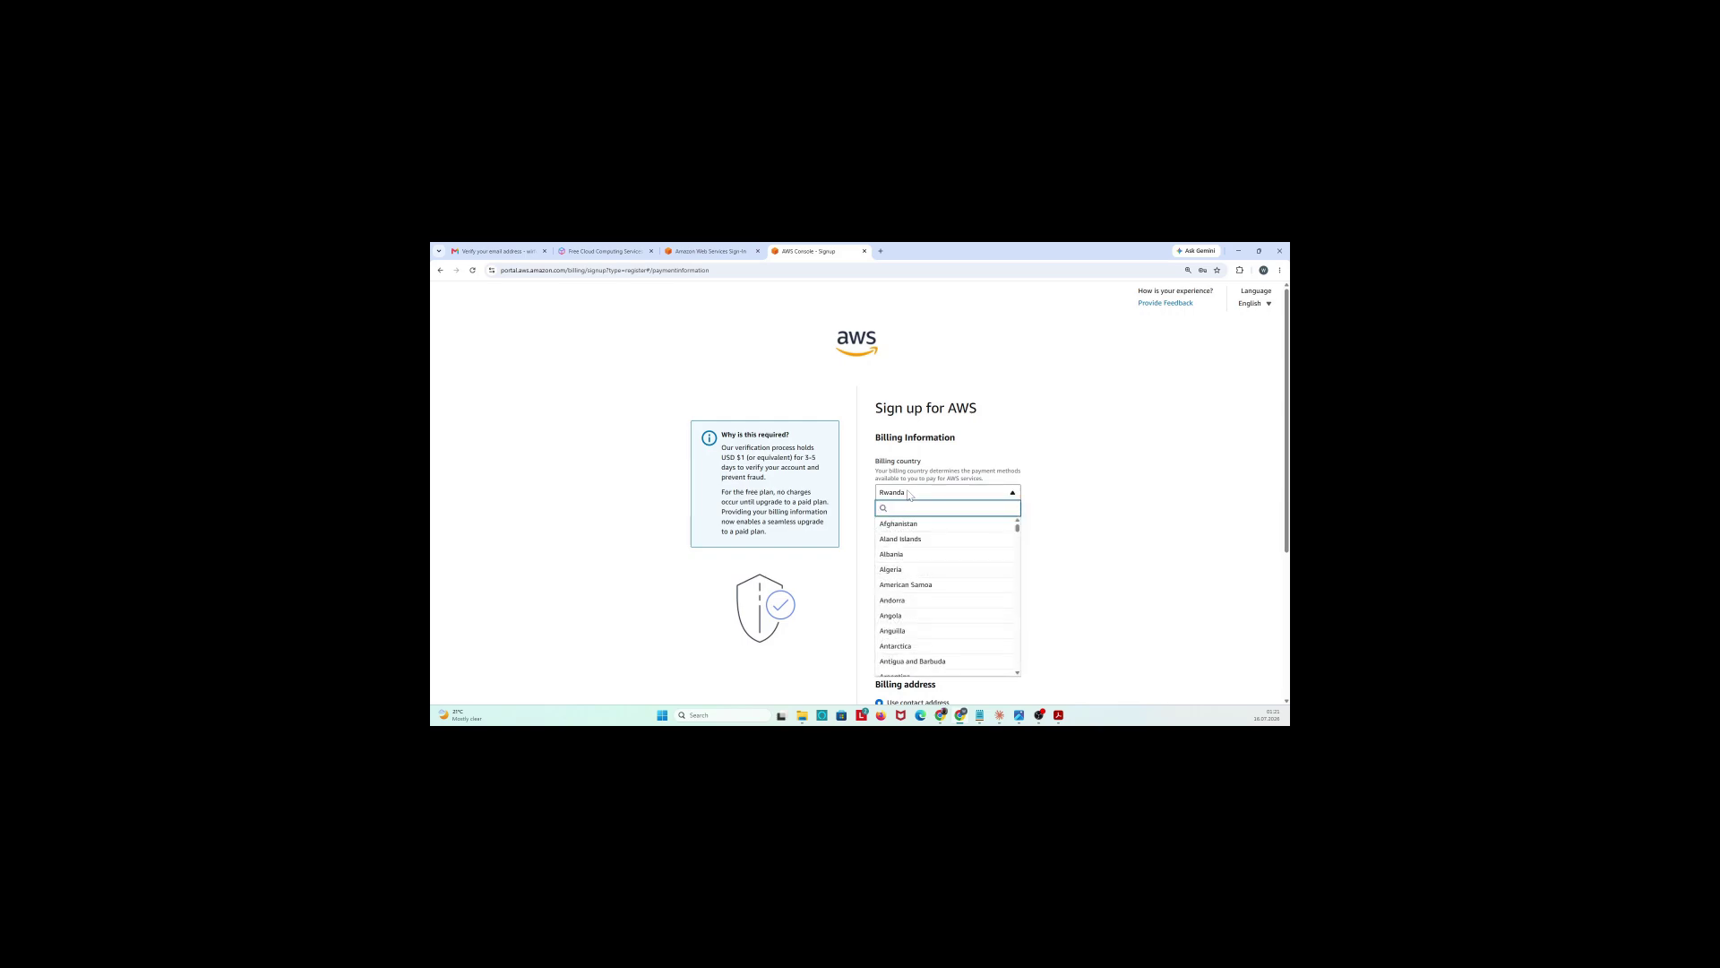
{"action": "type", "text": "g"}
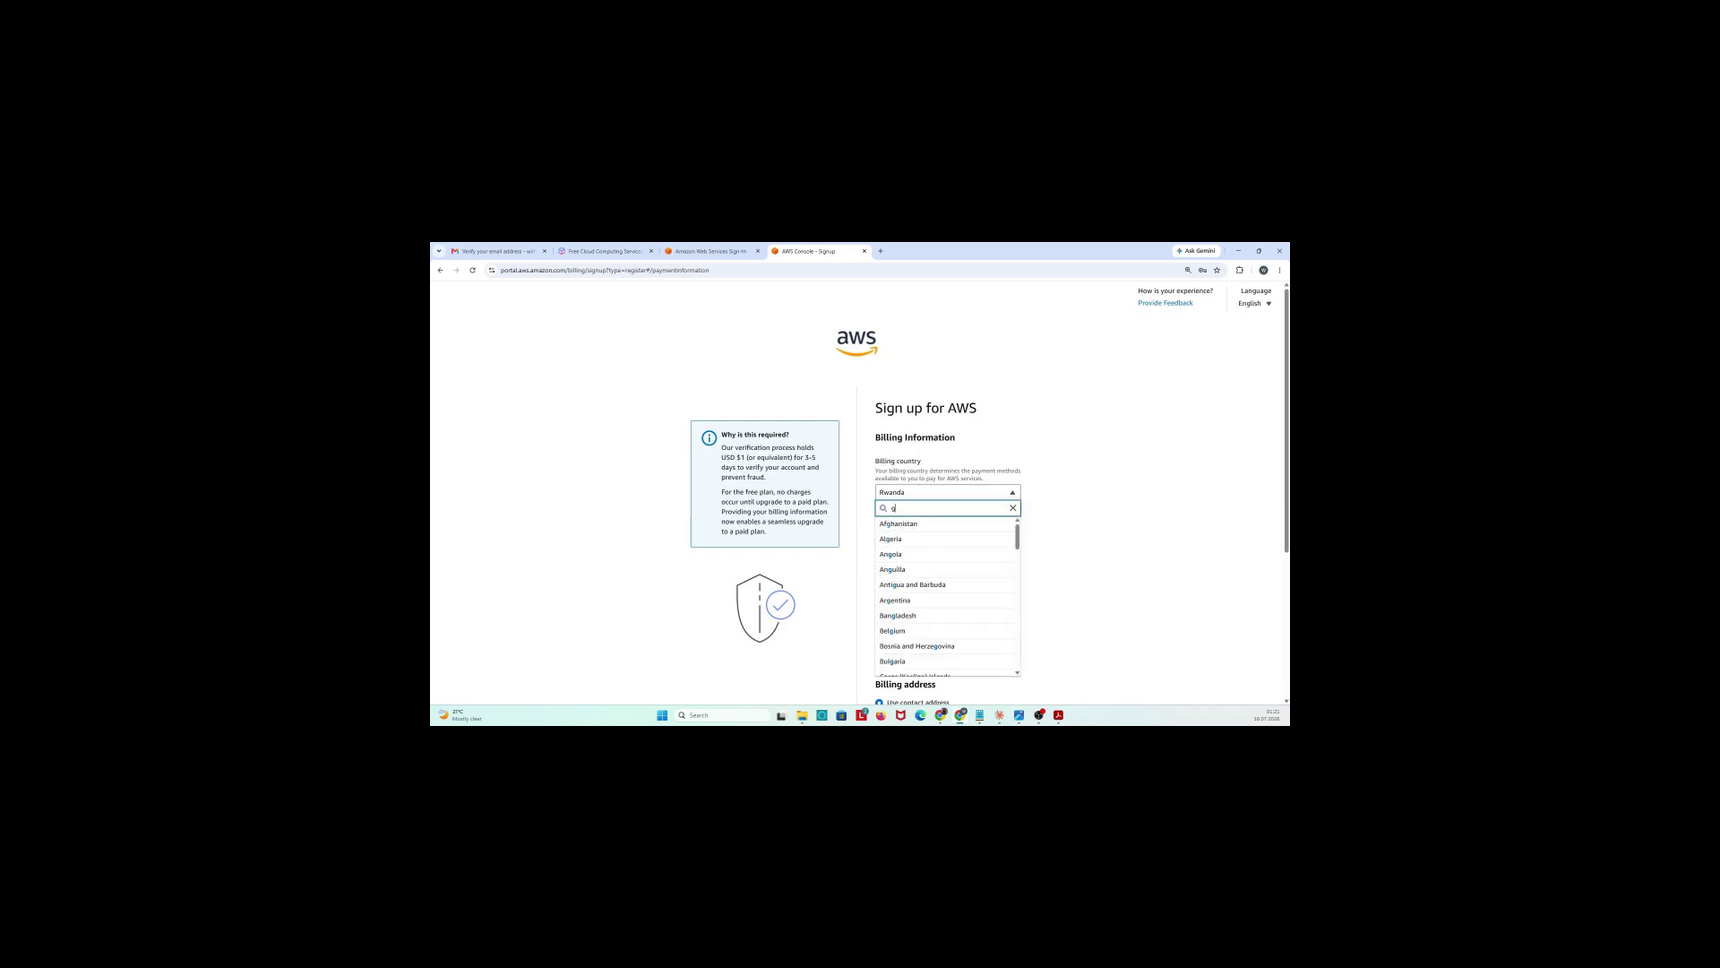
{"action": "type", "text": "erm"}
{"action": "left_click", "coordinate": [905, 527]}
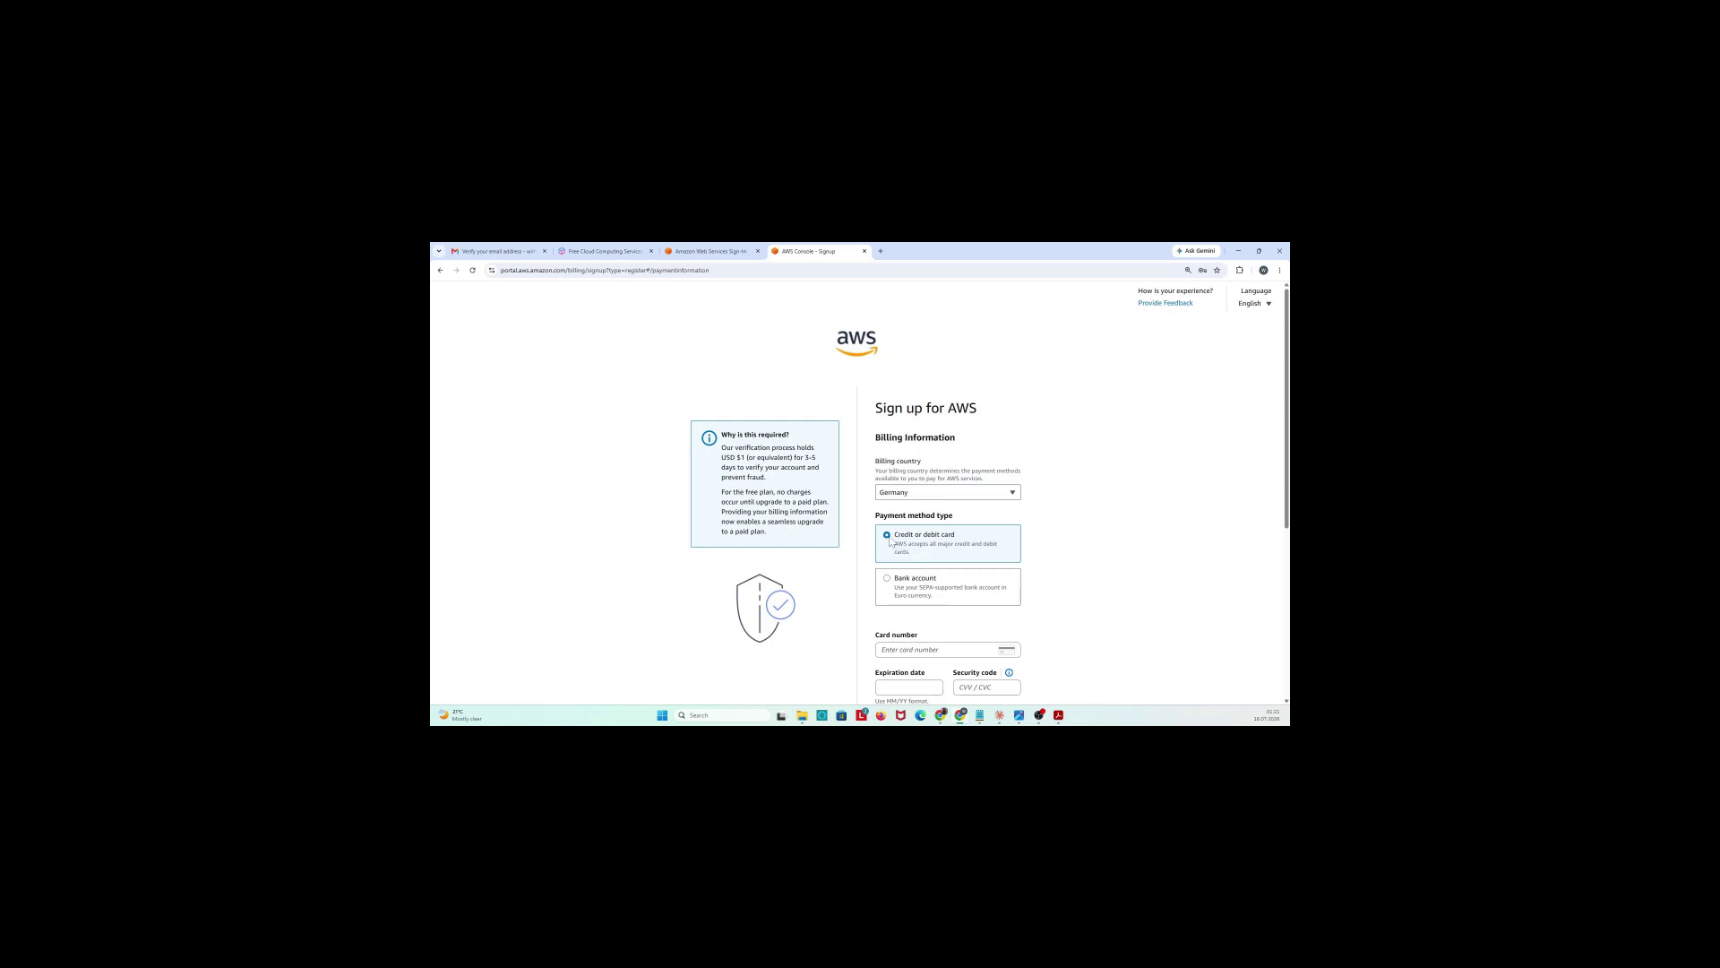
Begin filling in the card's expiration date and review the remaining billing fields.
{"action": "scroll", "coordinate": [940, 549], "scroll_direction": "down", "scroll_amount": 1}
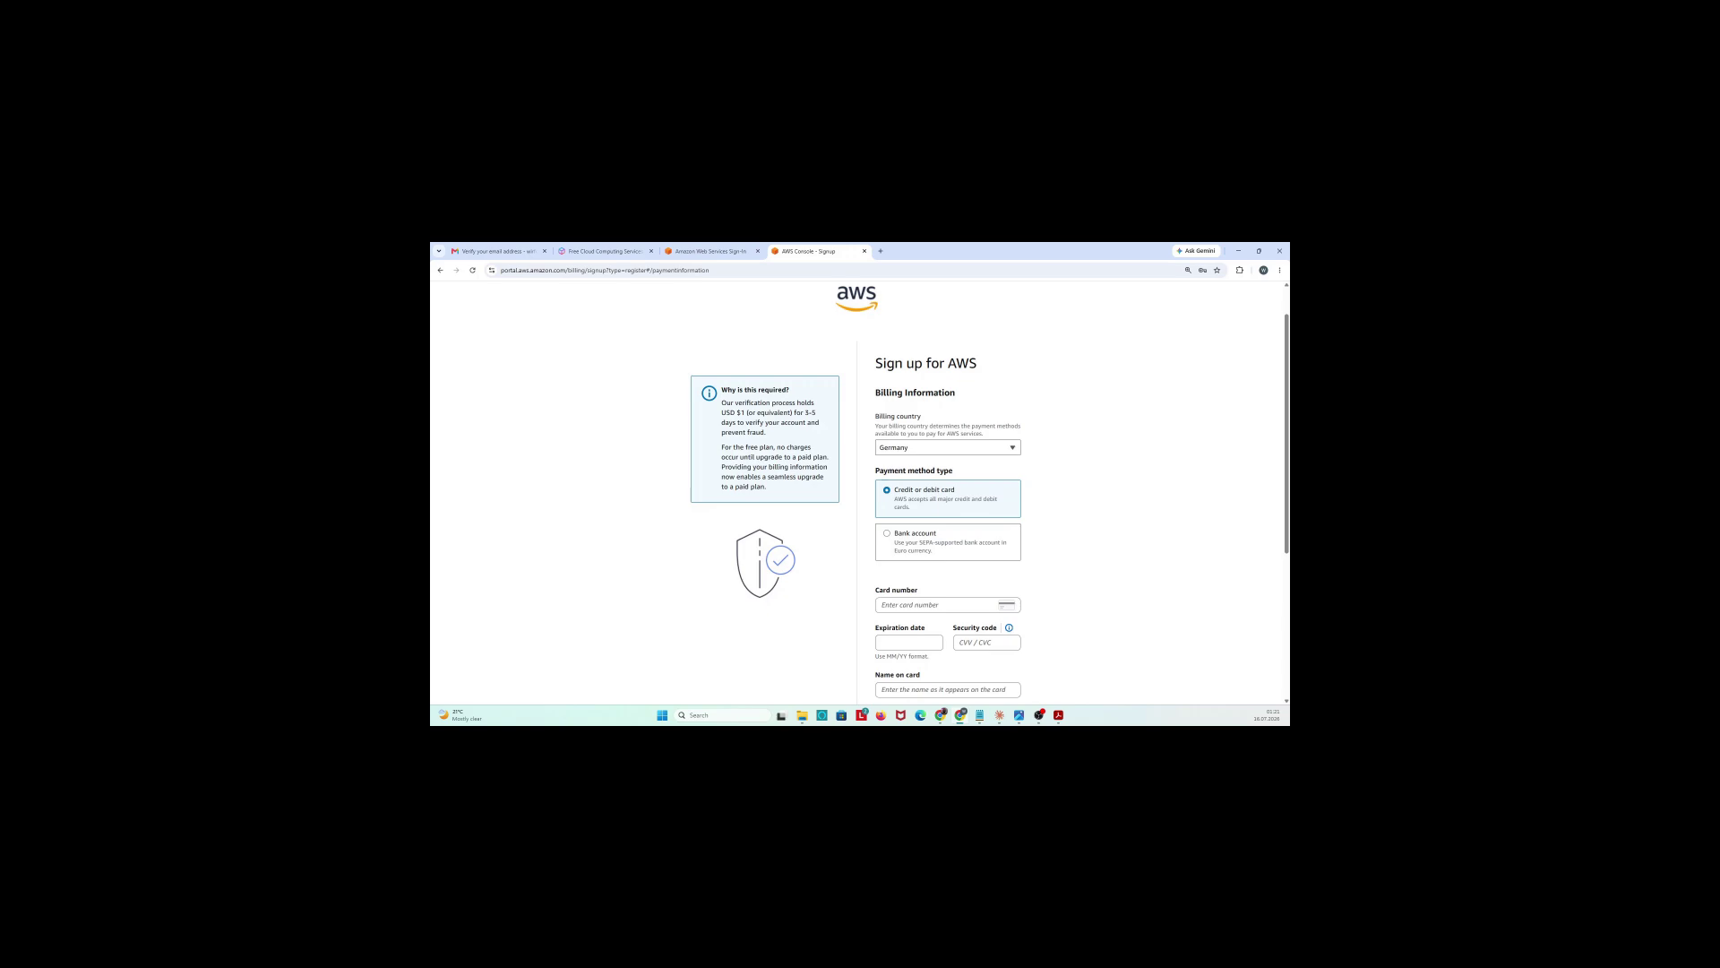
{"action": "left_click", "coordinate": [909, 642]}
{"action": "scroll", "coordinate": [909, 643], "scroll_direction": "down", "scroll_amount": 1}
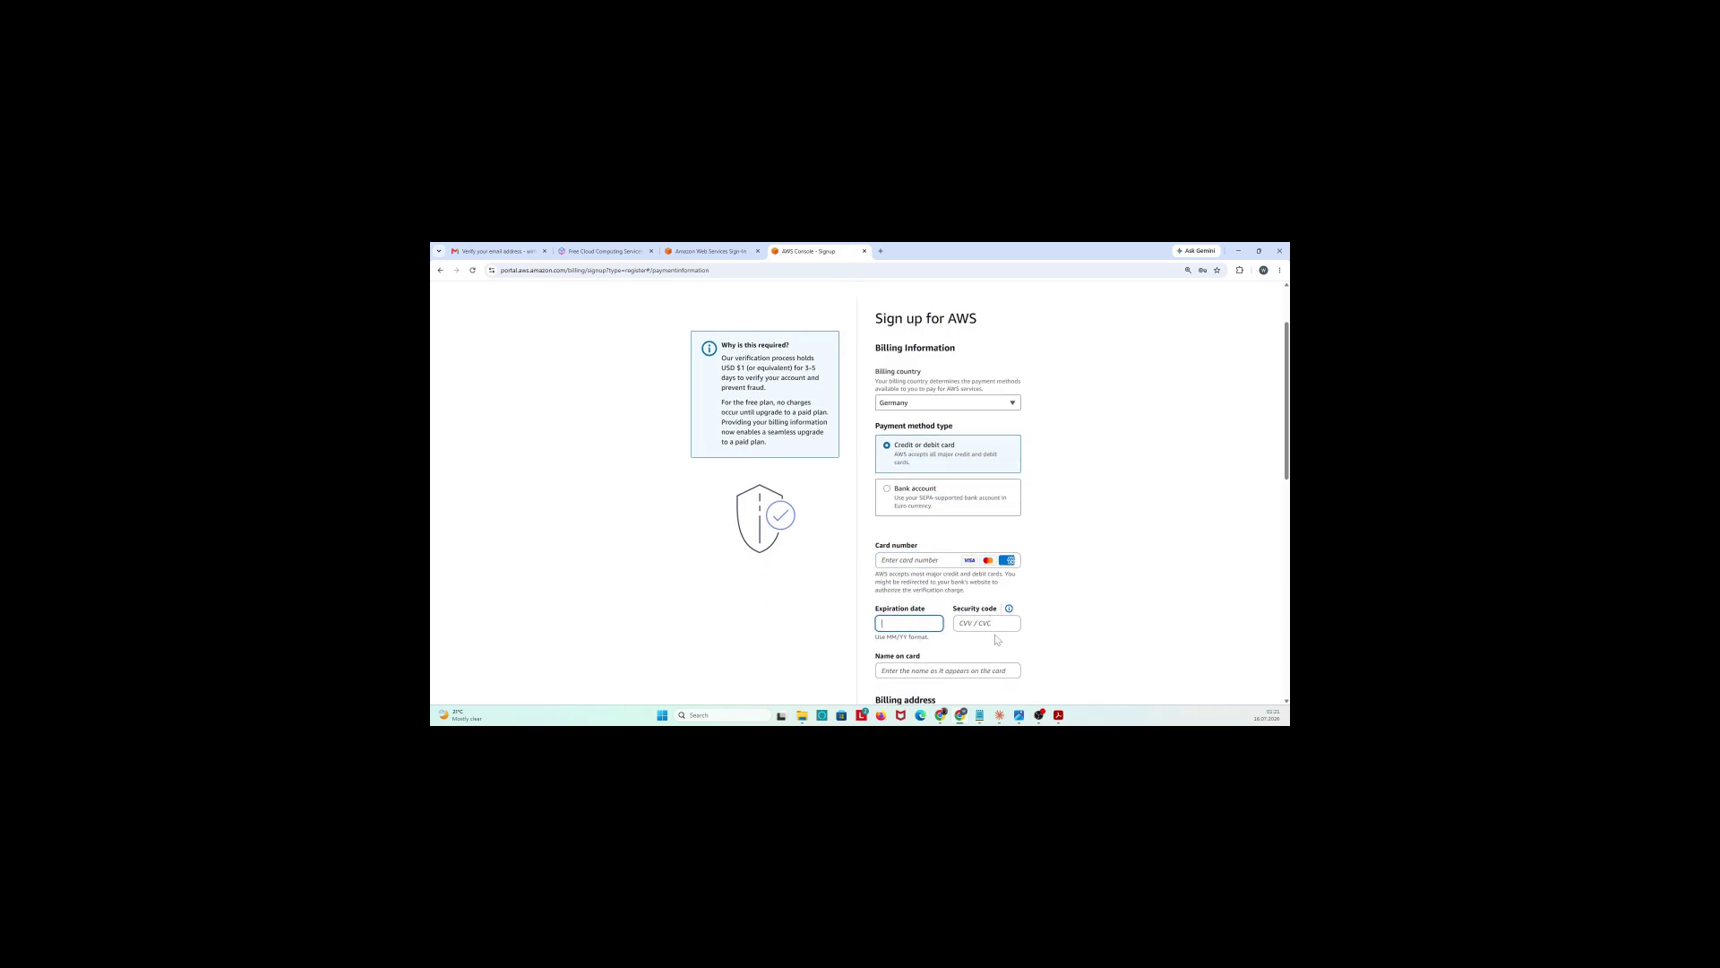
{"action": "scroll", "coordinate": [997, 639], "scroll_direction": "down", "scroll_amount": 1}
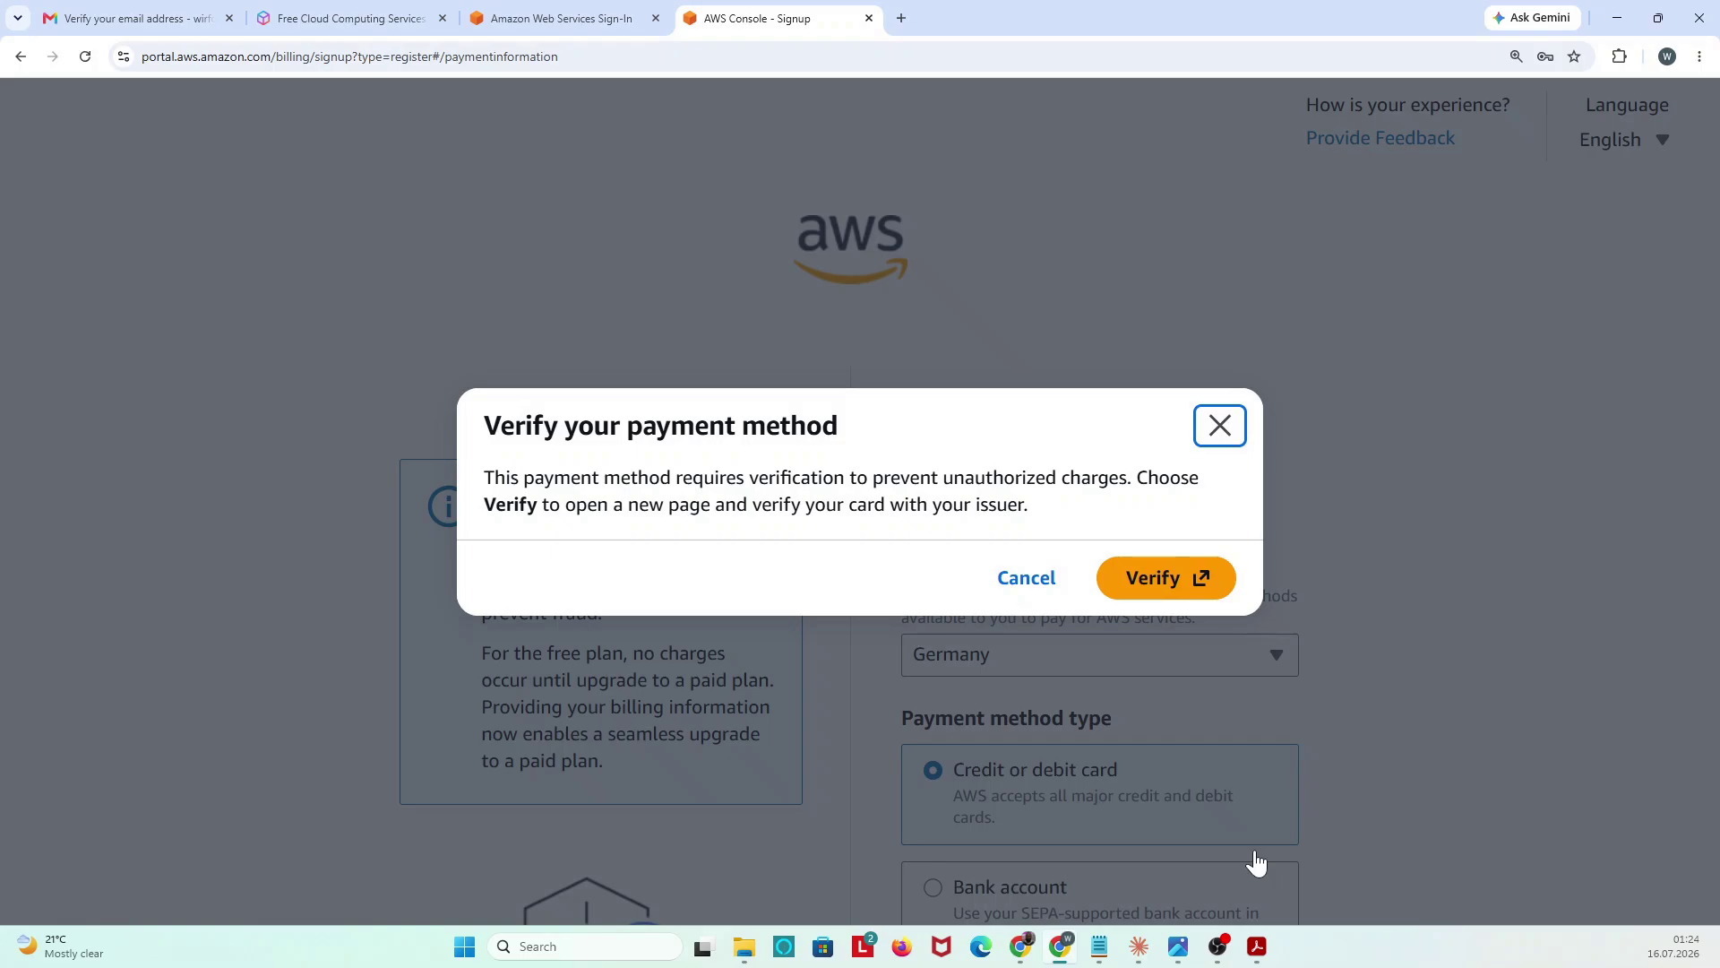
Verify the card with its issuer and confirm the charge approval from the bank app.
{"action": "left_click", "coordinate": [1150, 583]}
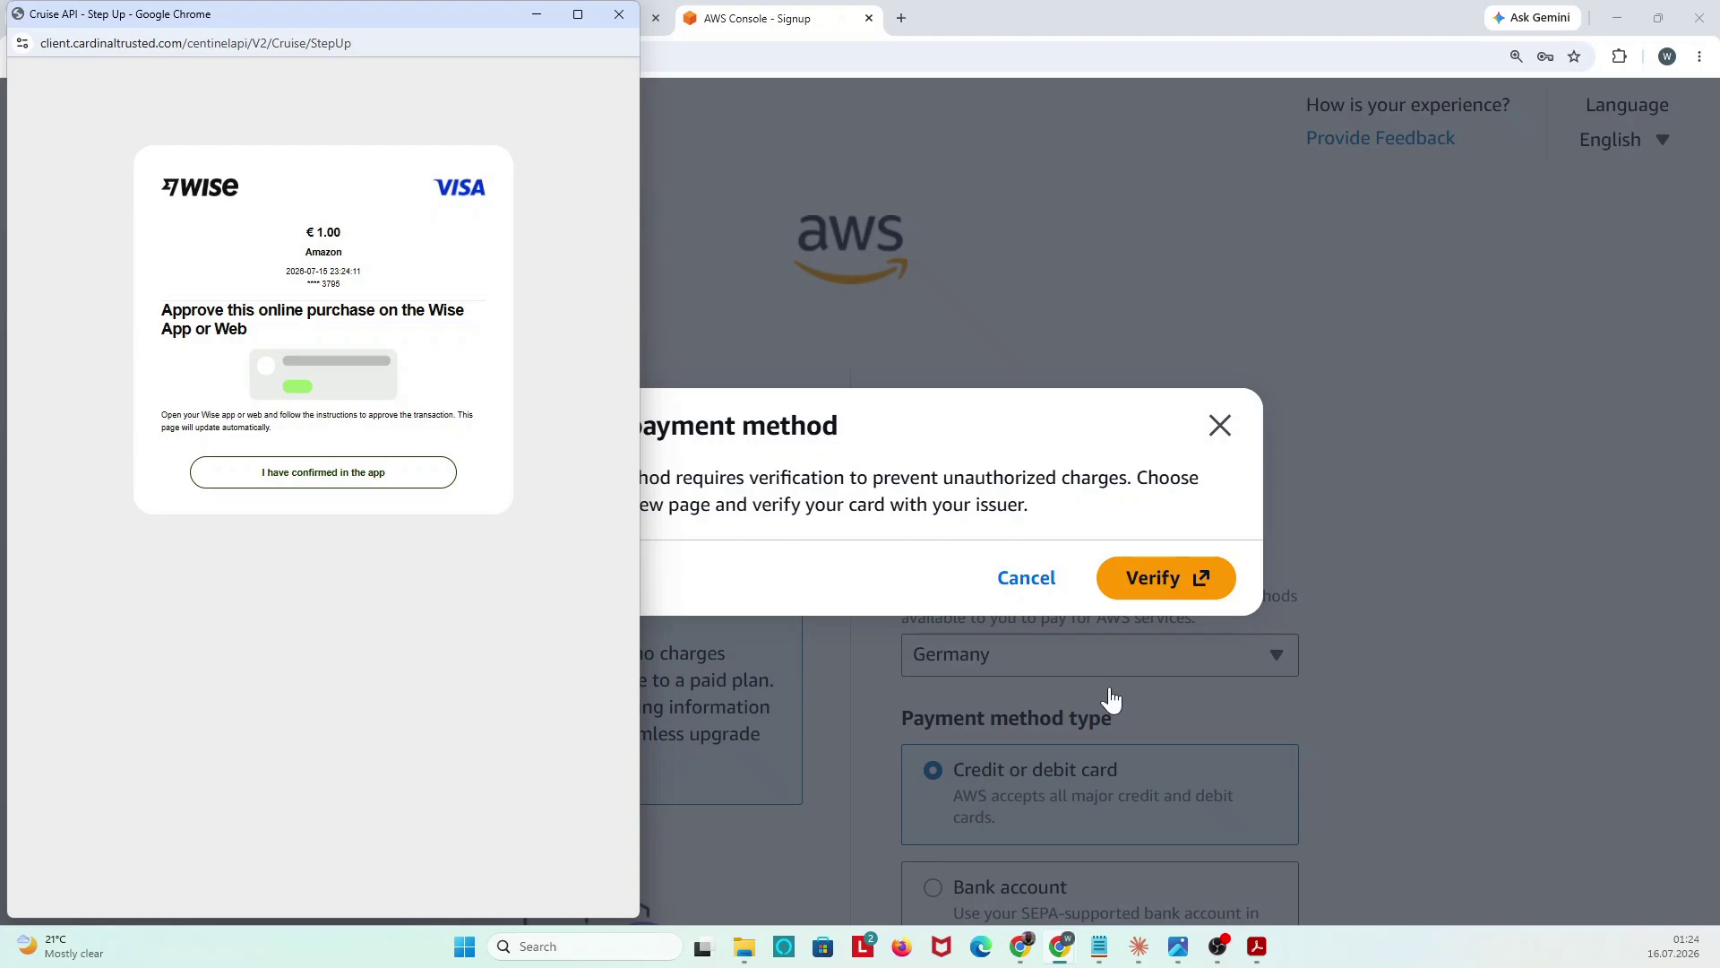
{"action": "left_click", "coordinate": [332, 484]}
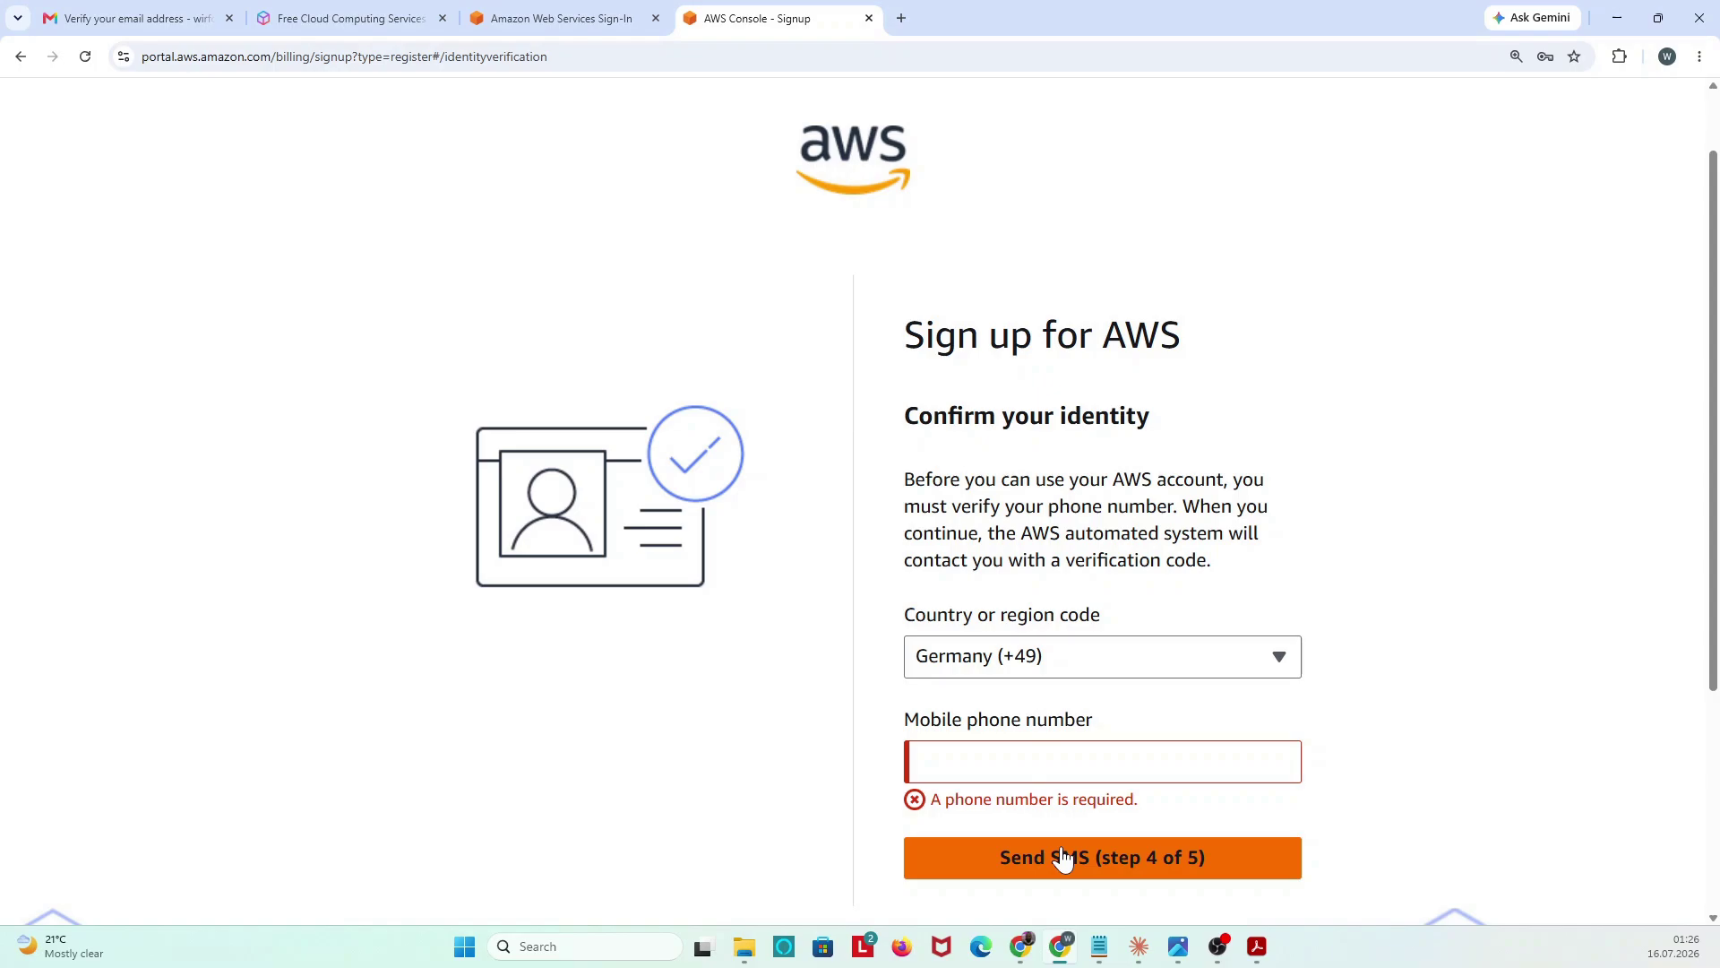
Keep Germany (+49) as the phone country code and submit the received SMS verification code.
{"action": "left_click", "coordinate": [1075, 663]}
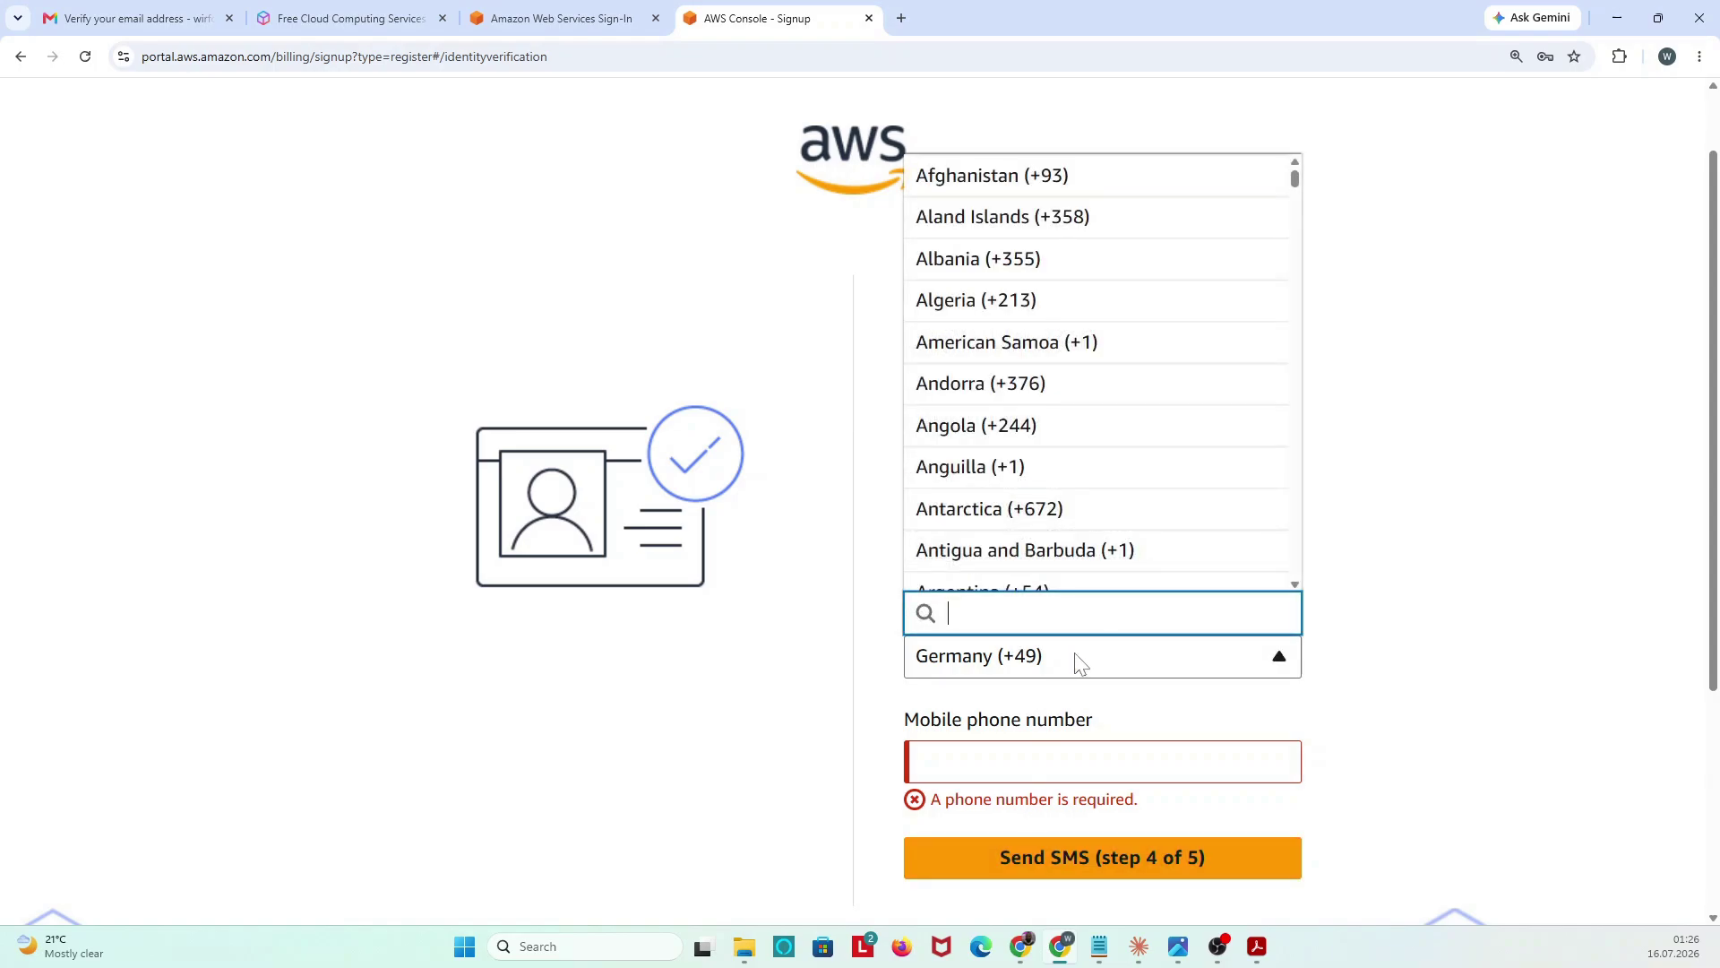
{"action": "left_click", "coordinate": [1074, 663]}
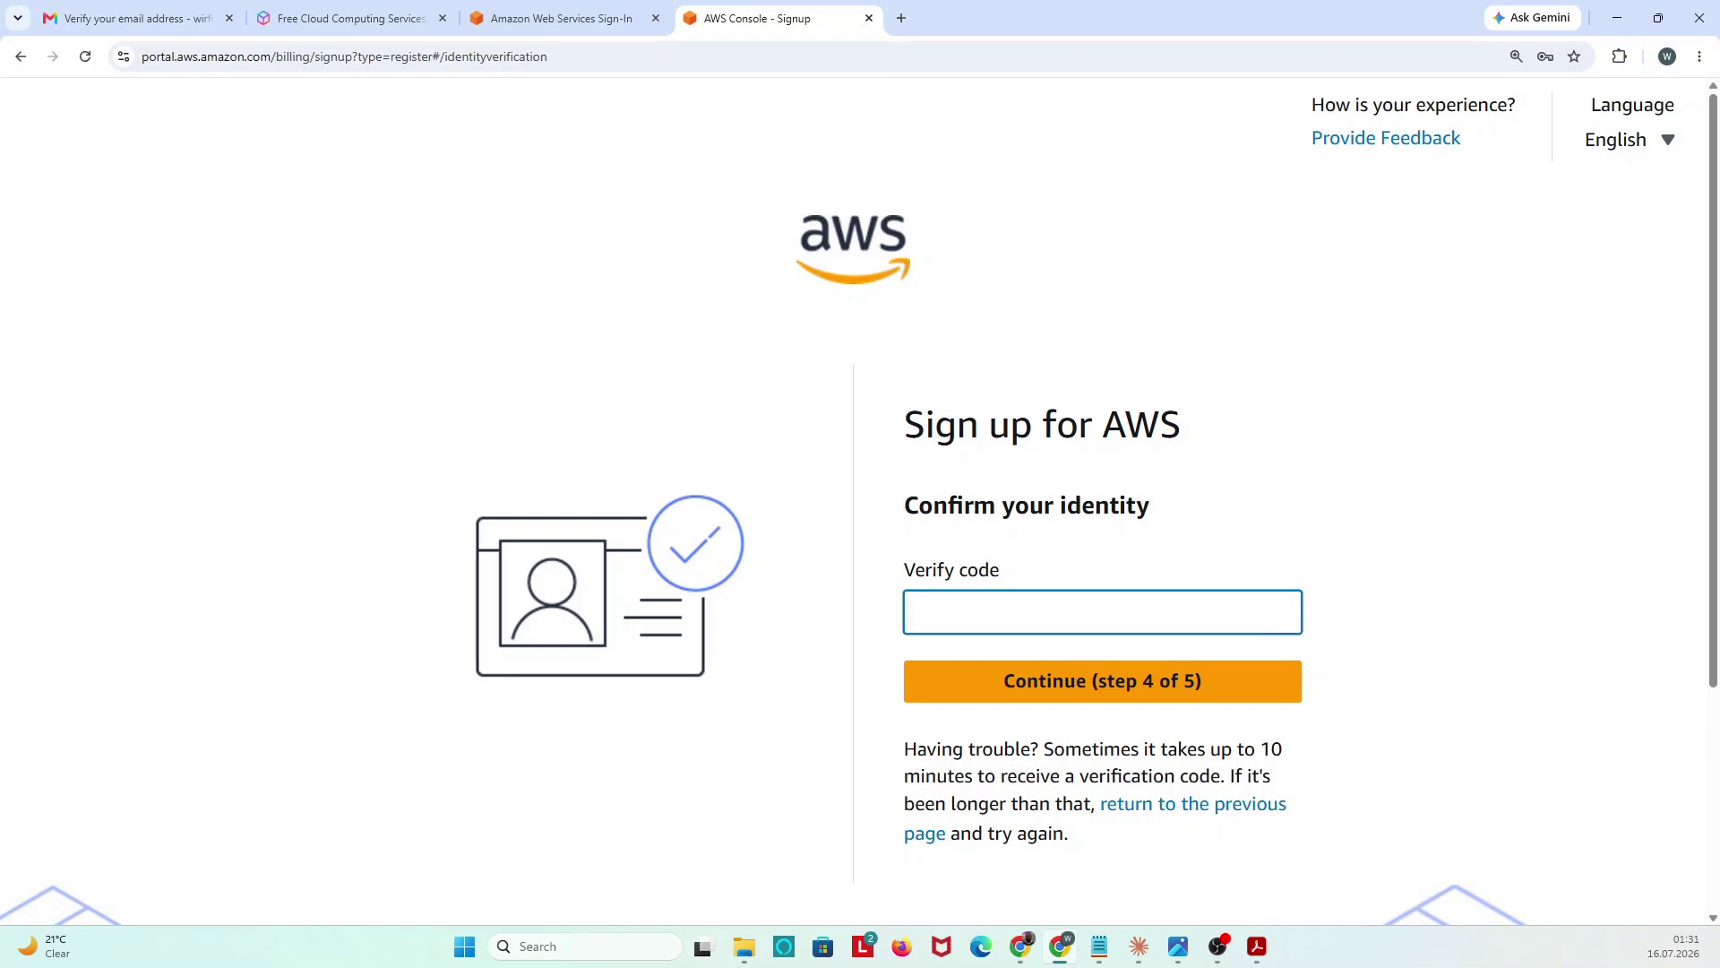
{"action": "left_click", "coordinate": [1068, 672]}
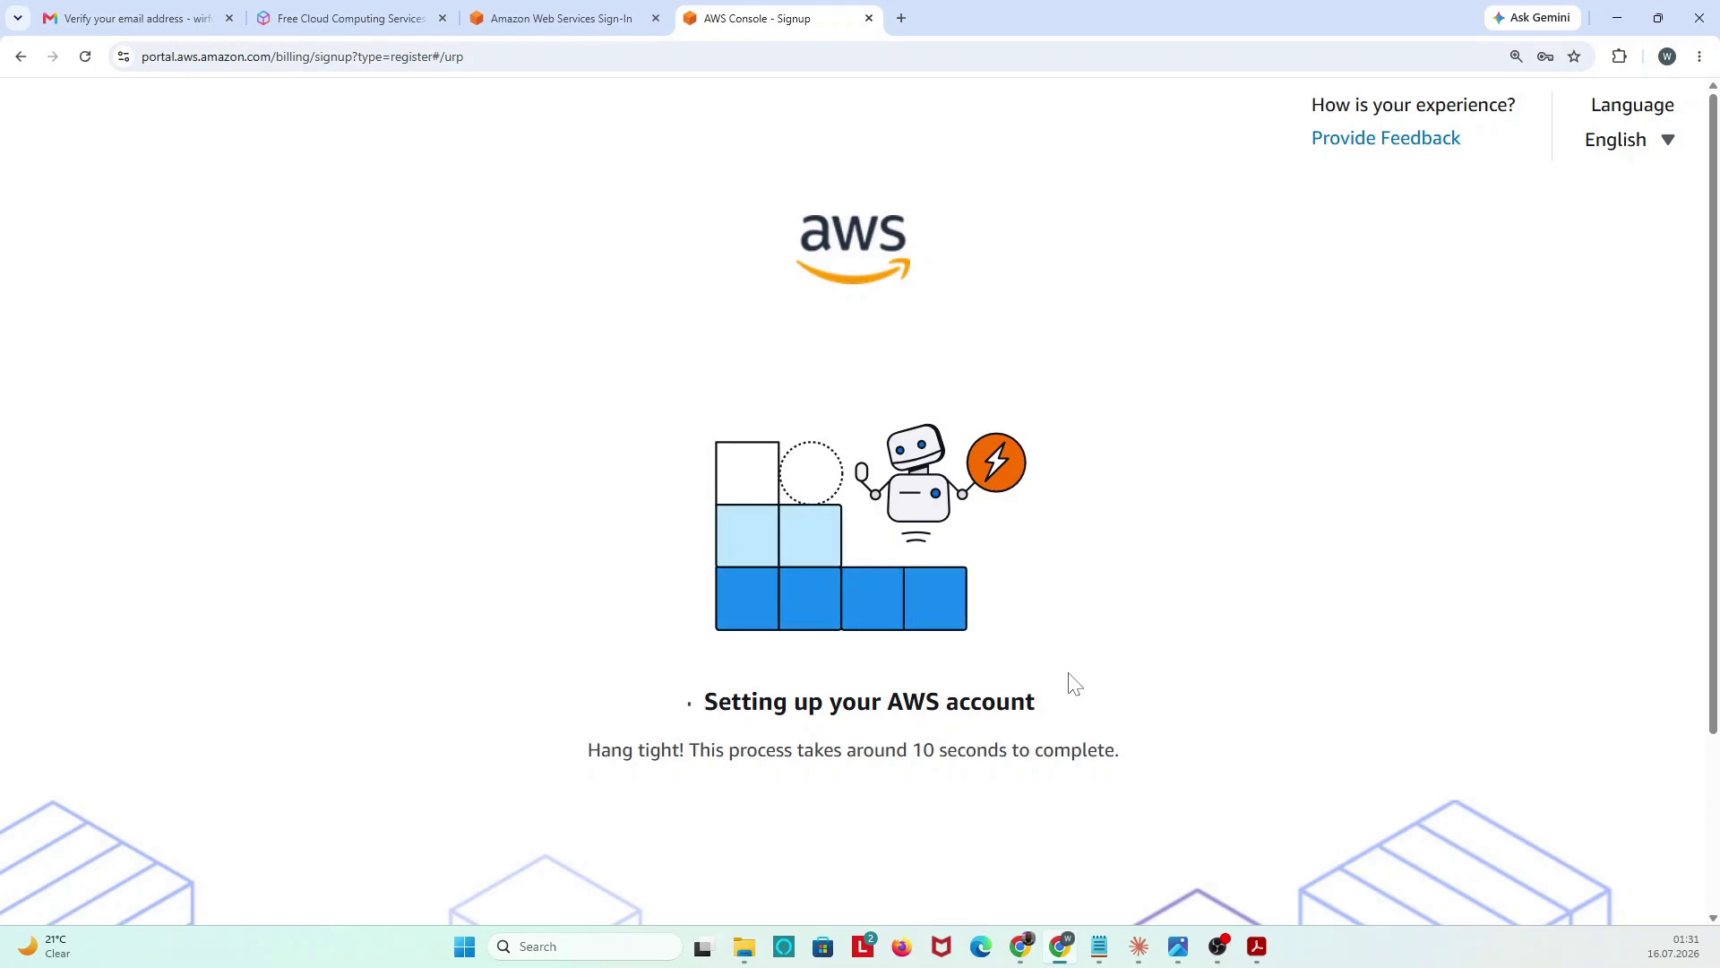
Scroll the new Console home in Europe (Stockholm) once account setup finishes.
{"action": "scroll", "coordinate": [951, 519], "scroll_direction": "down", "scroll_amount": 1}
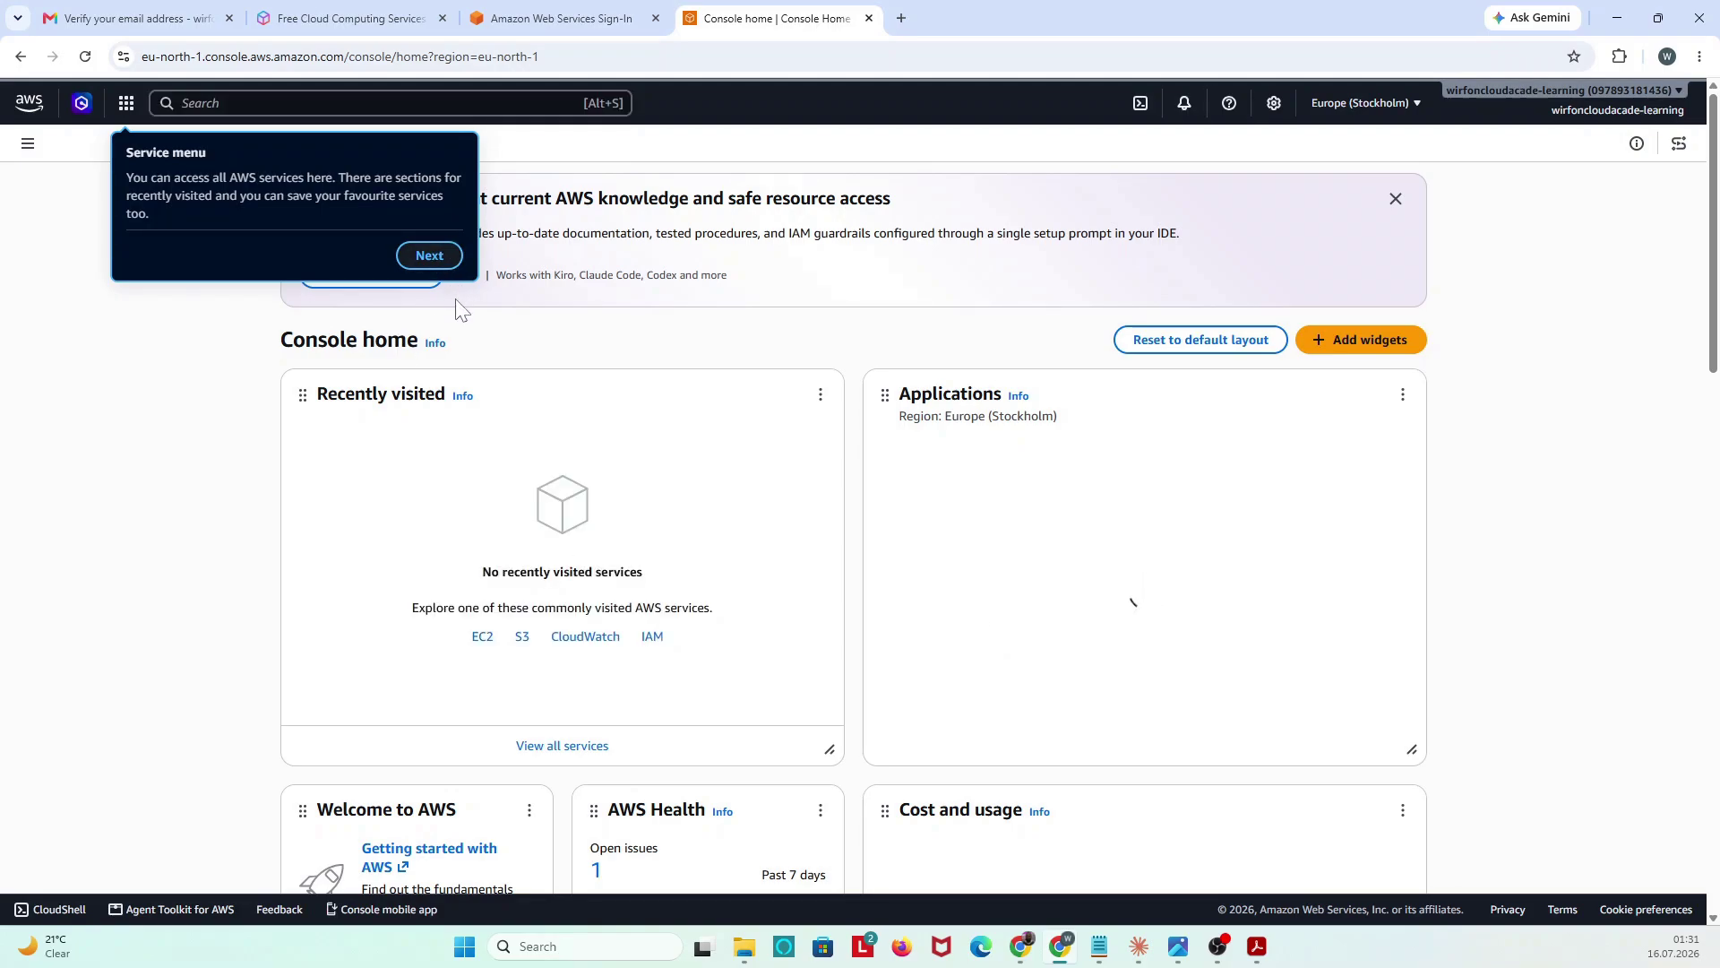
Step through the console welcome tour to its last tip and finish it.
{"action": "left_click", "coordinate": [429, 256]}
{"action": "left_click", "coordinate": [502, 262]}
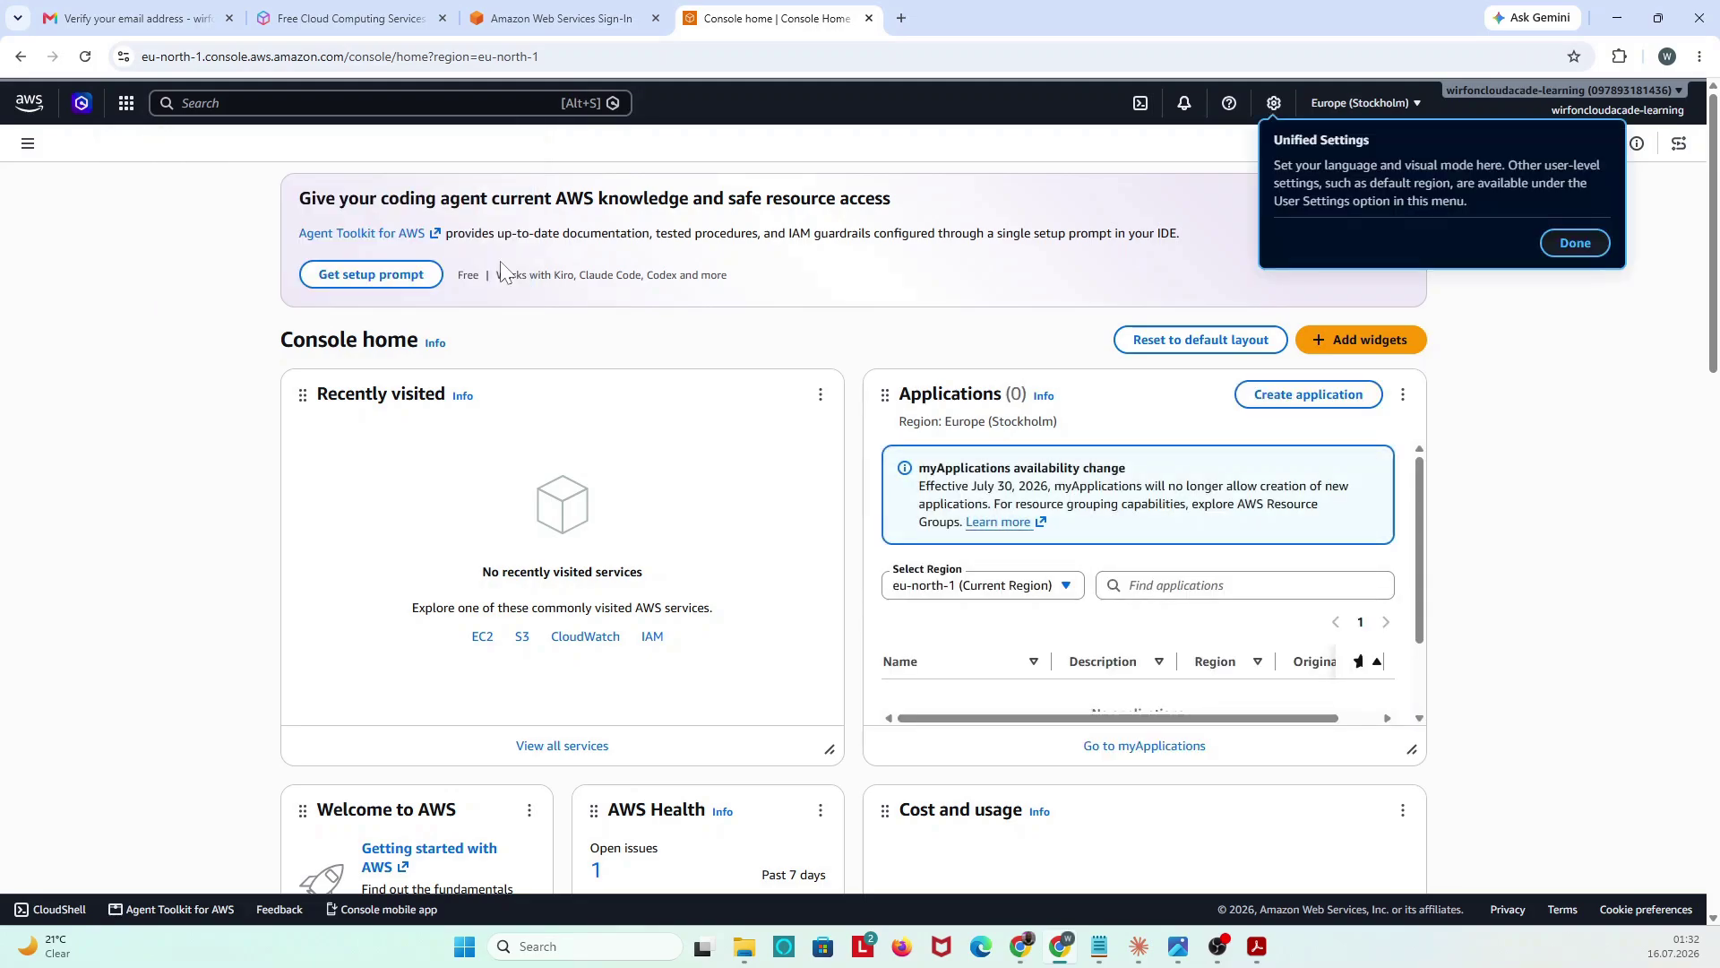
{"action": "left_click", "coordinate": [1573, 244]}
Browse the console home, check the account's free plan status, and sign out.
{"action": "scroll", "coordinate": [641, 492], "scroll_direction": "down", "scroll_amount": 5}
{"action": "scroll", "coordinate": [675, 494], "scroll_direction": "down", "scroll_amount": 9}
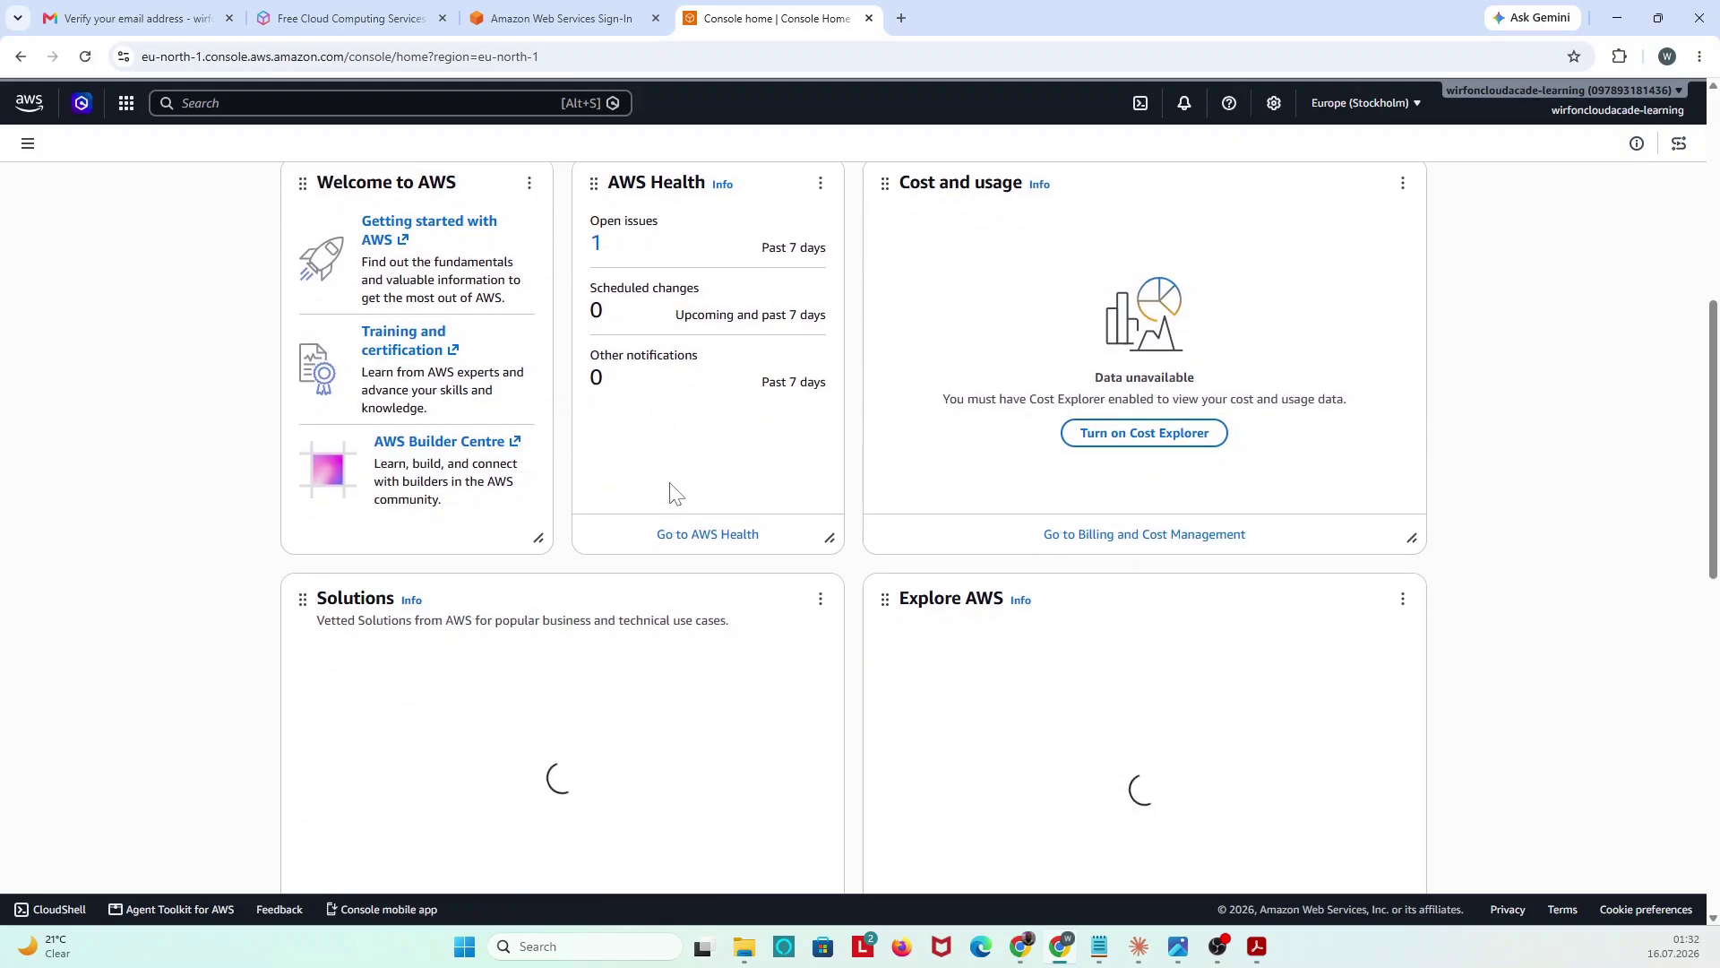
{"action": "scroll", "coordinate": [618, 394], "scroll_direction": "down", "scroll_amount": 1}
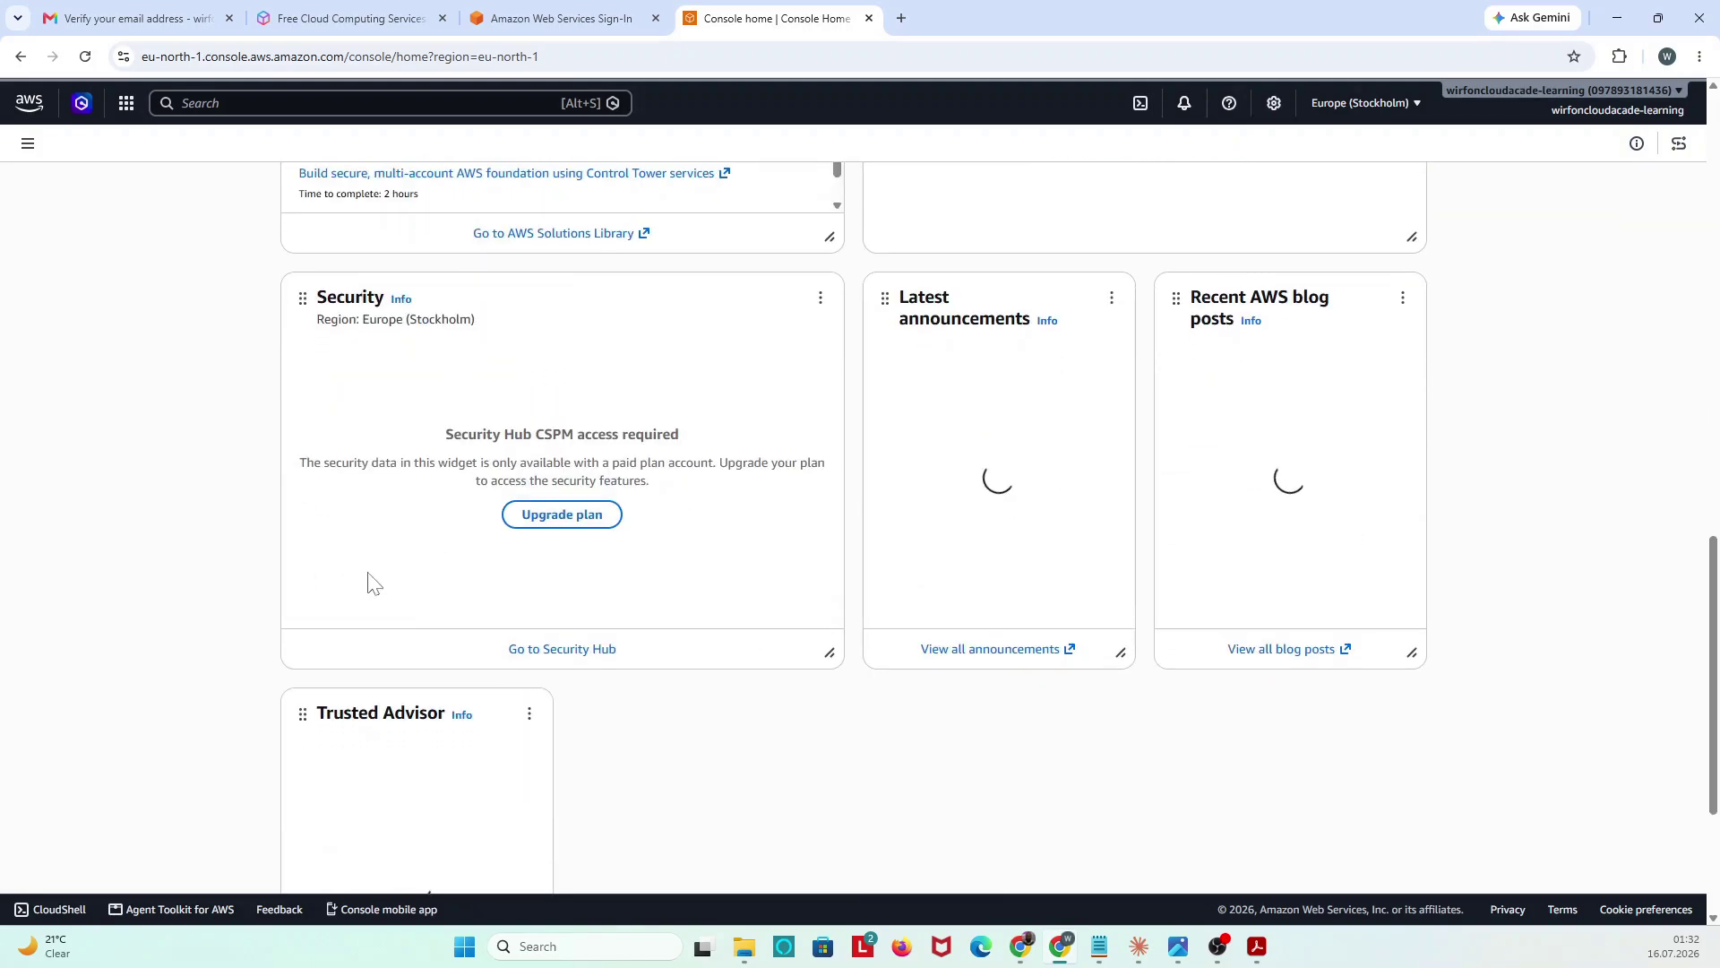
{"action": "scroll", "coordinate": [717, 613], "scroll_direction": "down", "scroll_amount": 4}
{"action": "scroll", "coordinate": [663, 617], "scroll_direction": "up", "scroll_amount": 15}
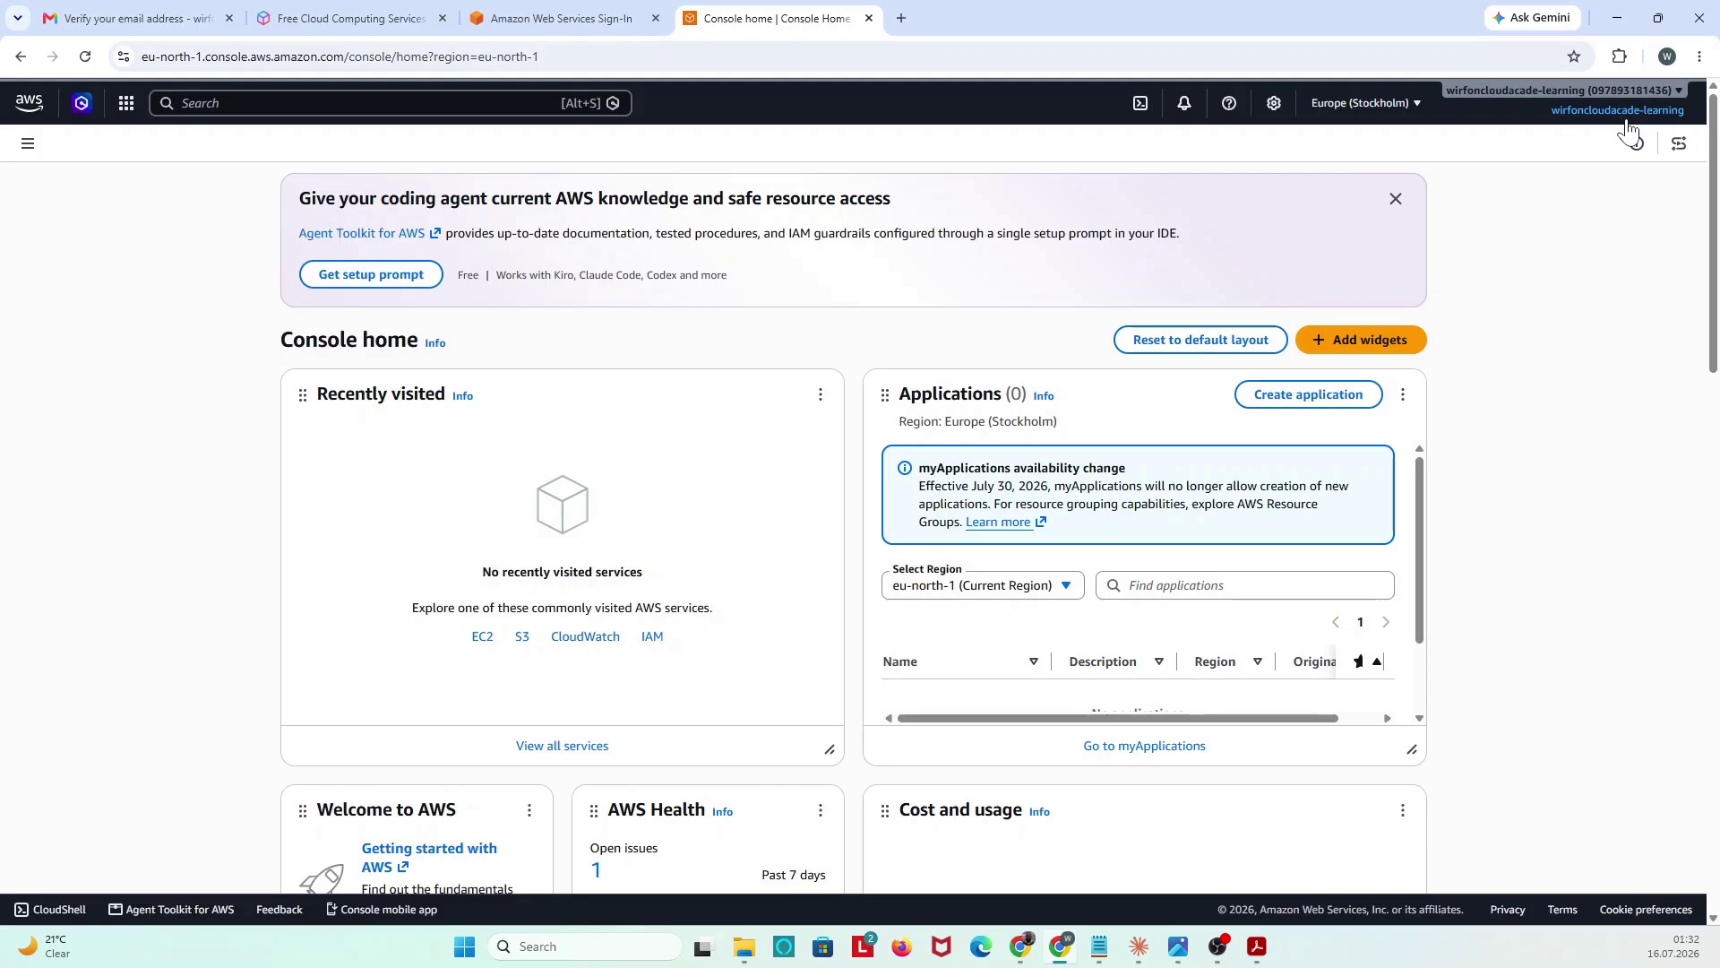
{"action": "left_click", "coordinate": [1679, 100]}
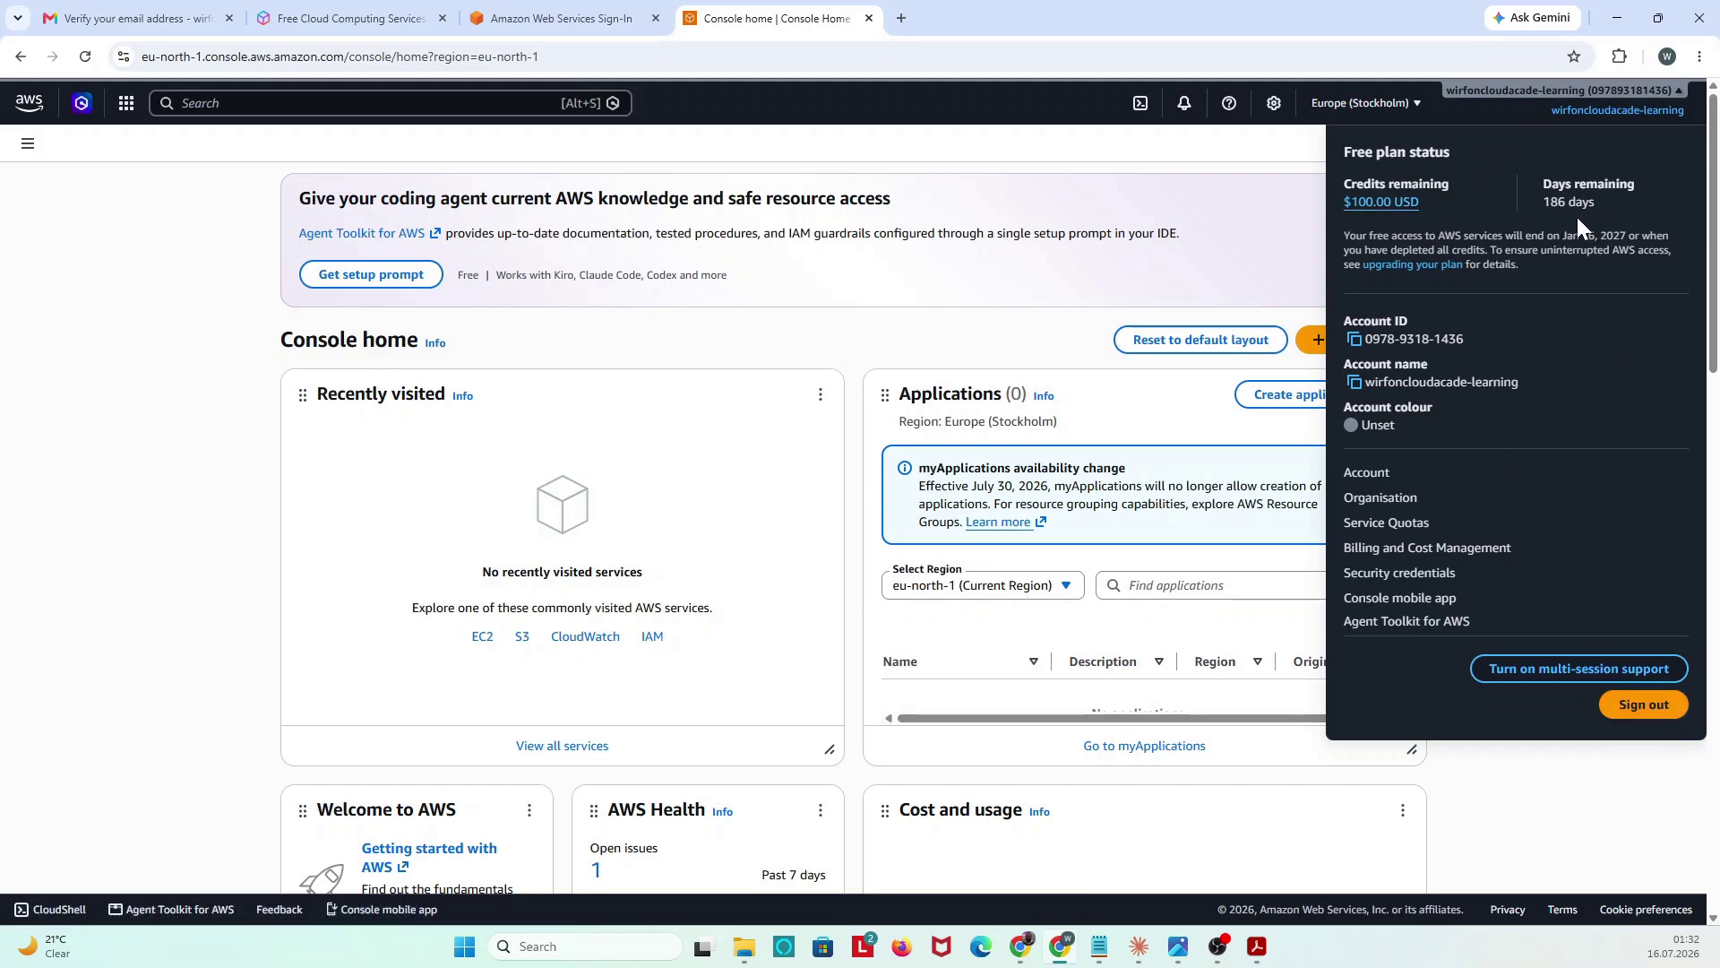
{"action": "left_click", "coordinate": [1651, 714]}
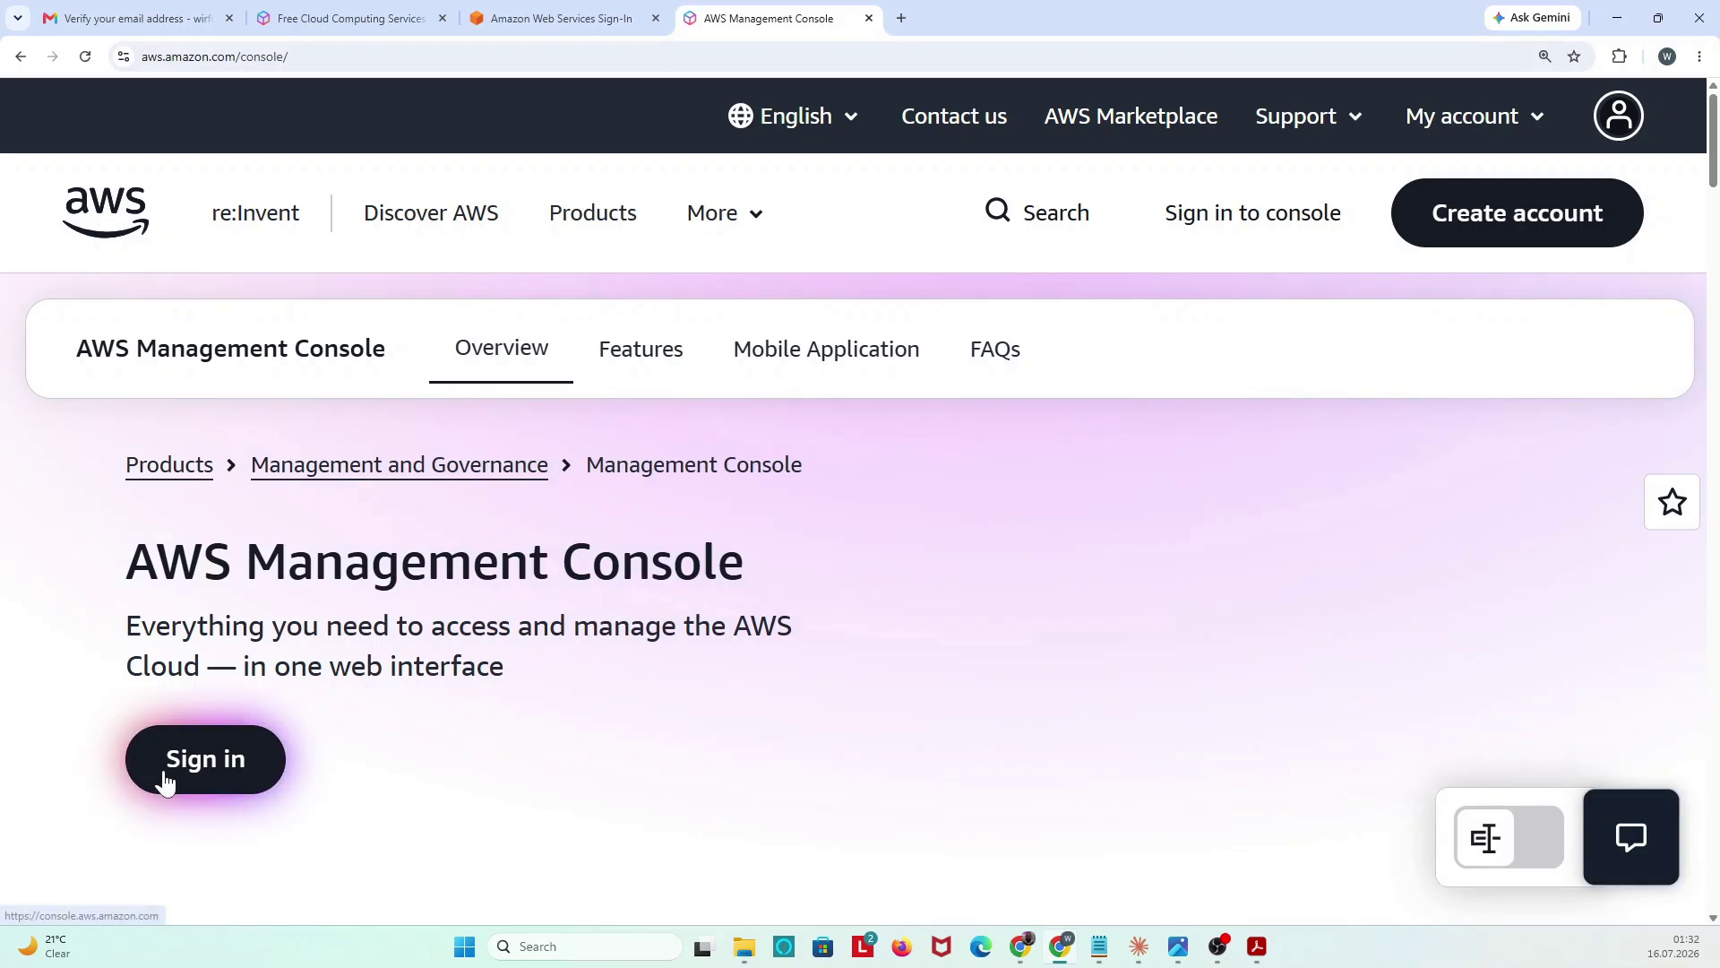
Choose root user sign-in from the console page and submit the root account e-mail address.
{"action": "scroll", "coordinate": [161, 779], "scroll_direction": "down", "scroll_amount": 1}
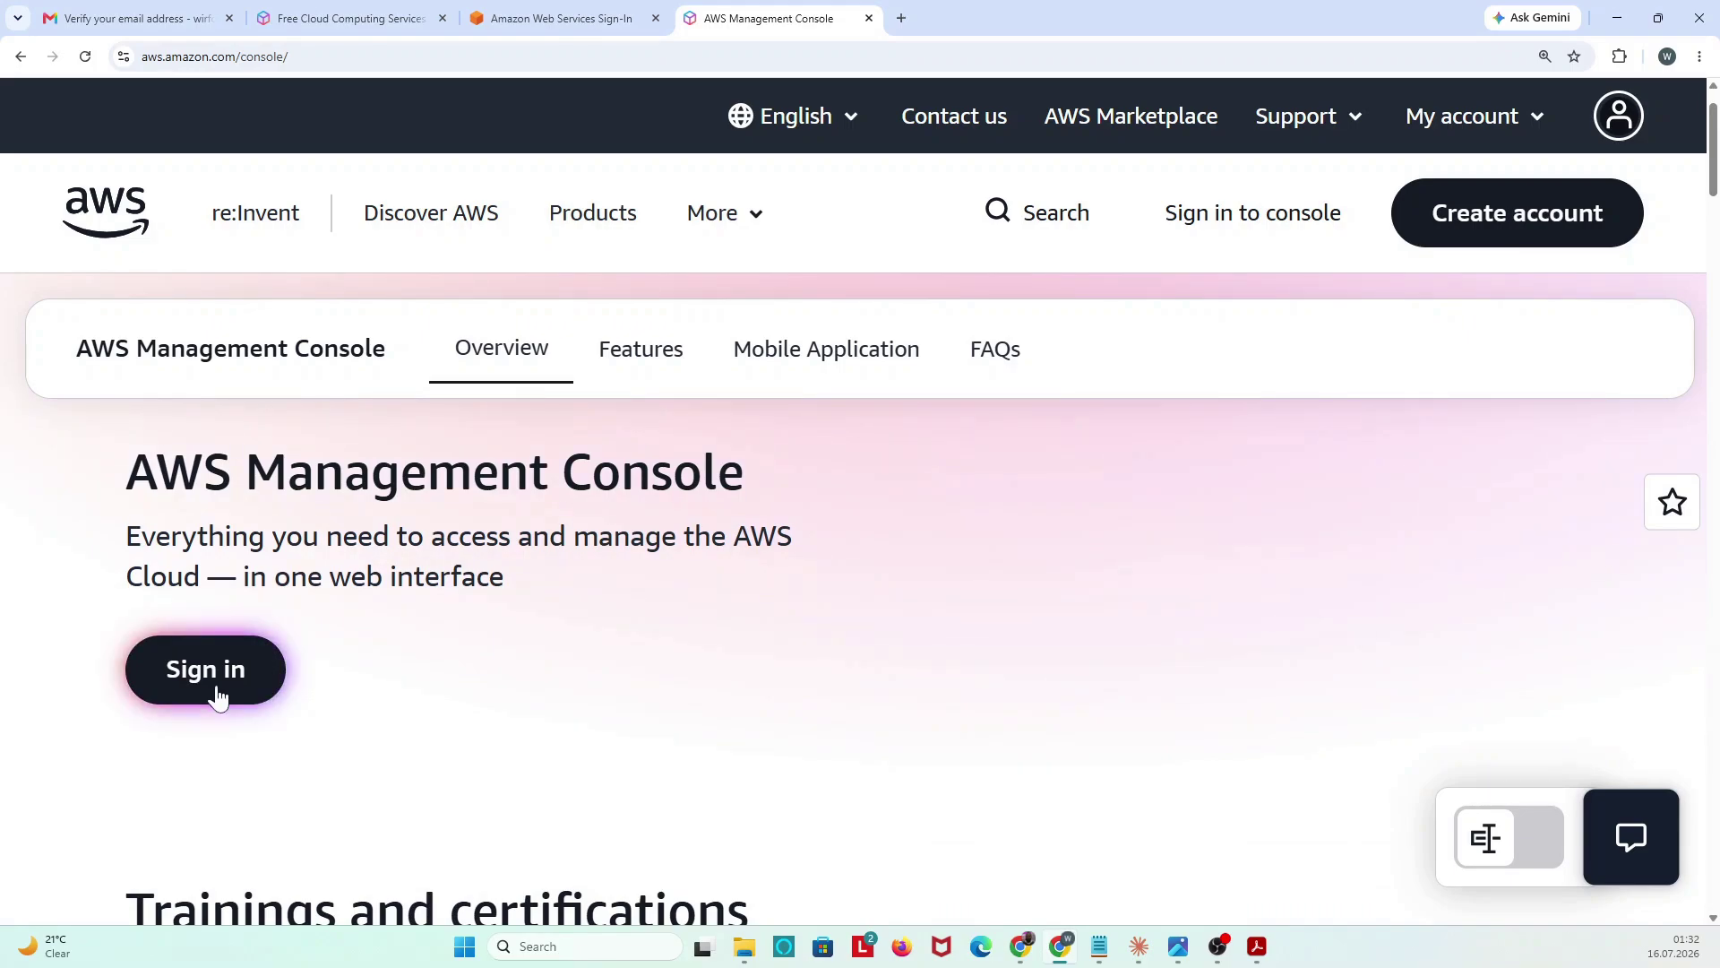
{"action": "left_click", "coordinate": [201, 679]}
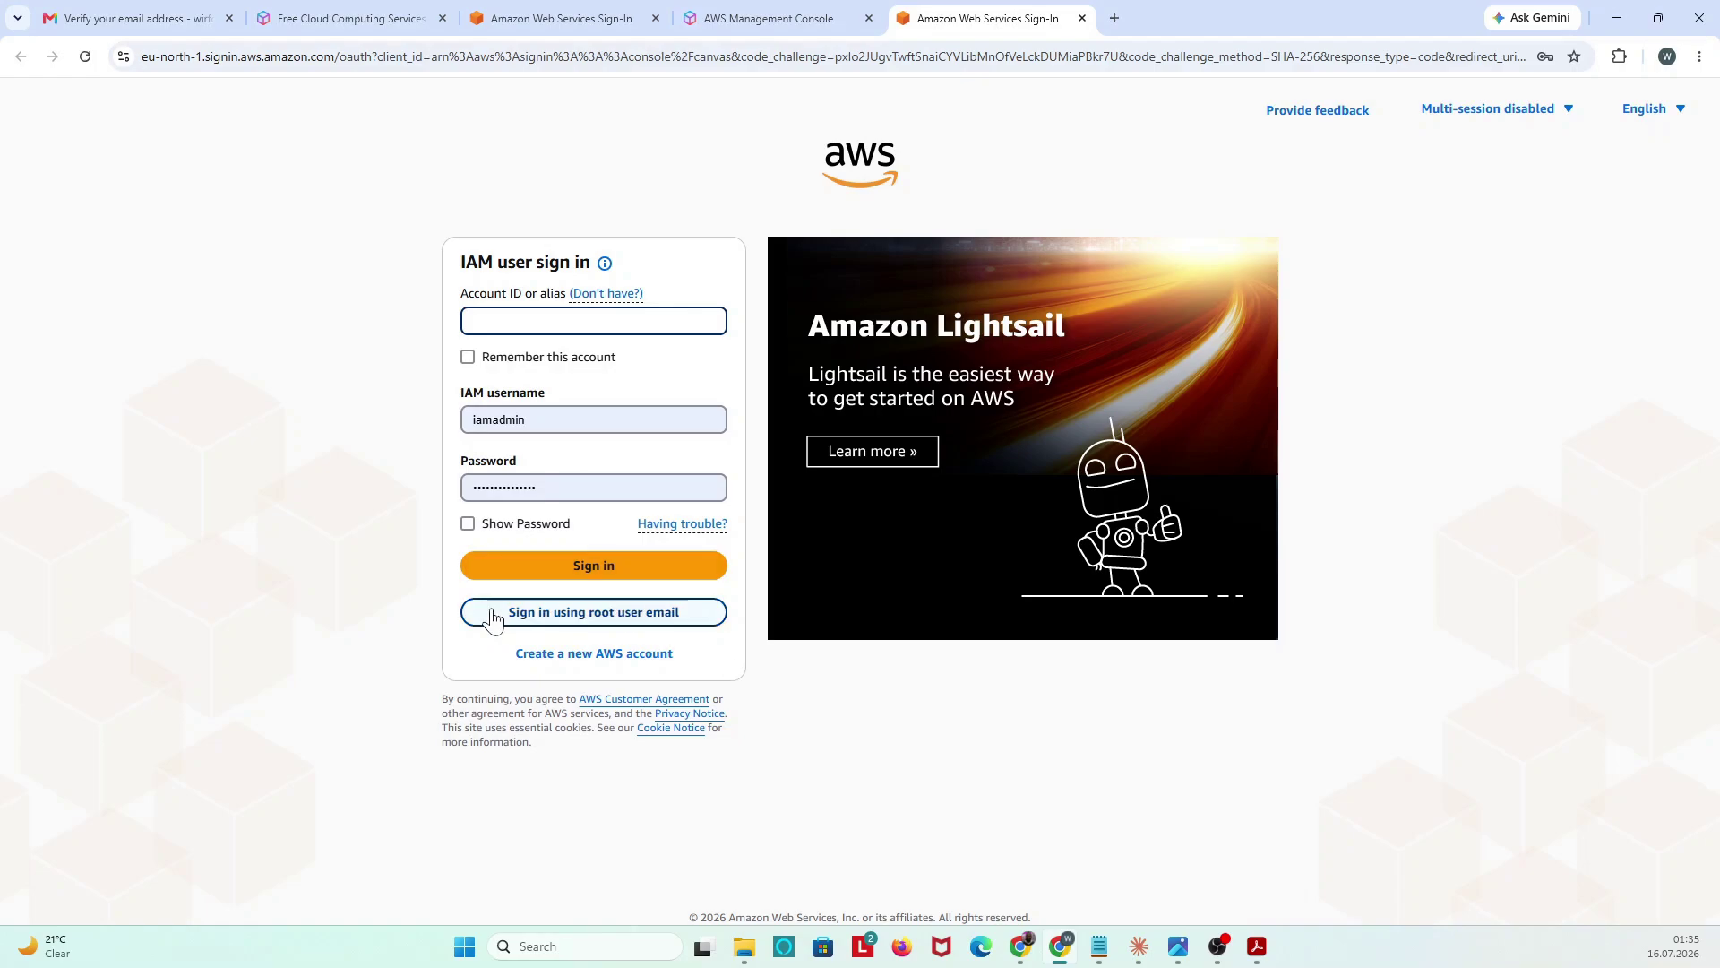
{"action": "left_click", "coordinate": [593, 620]}
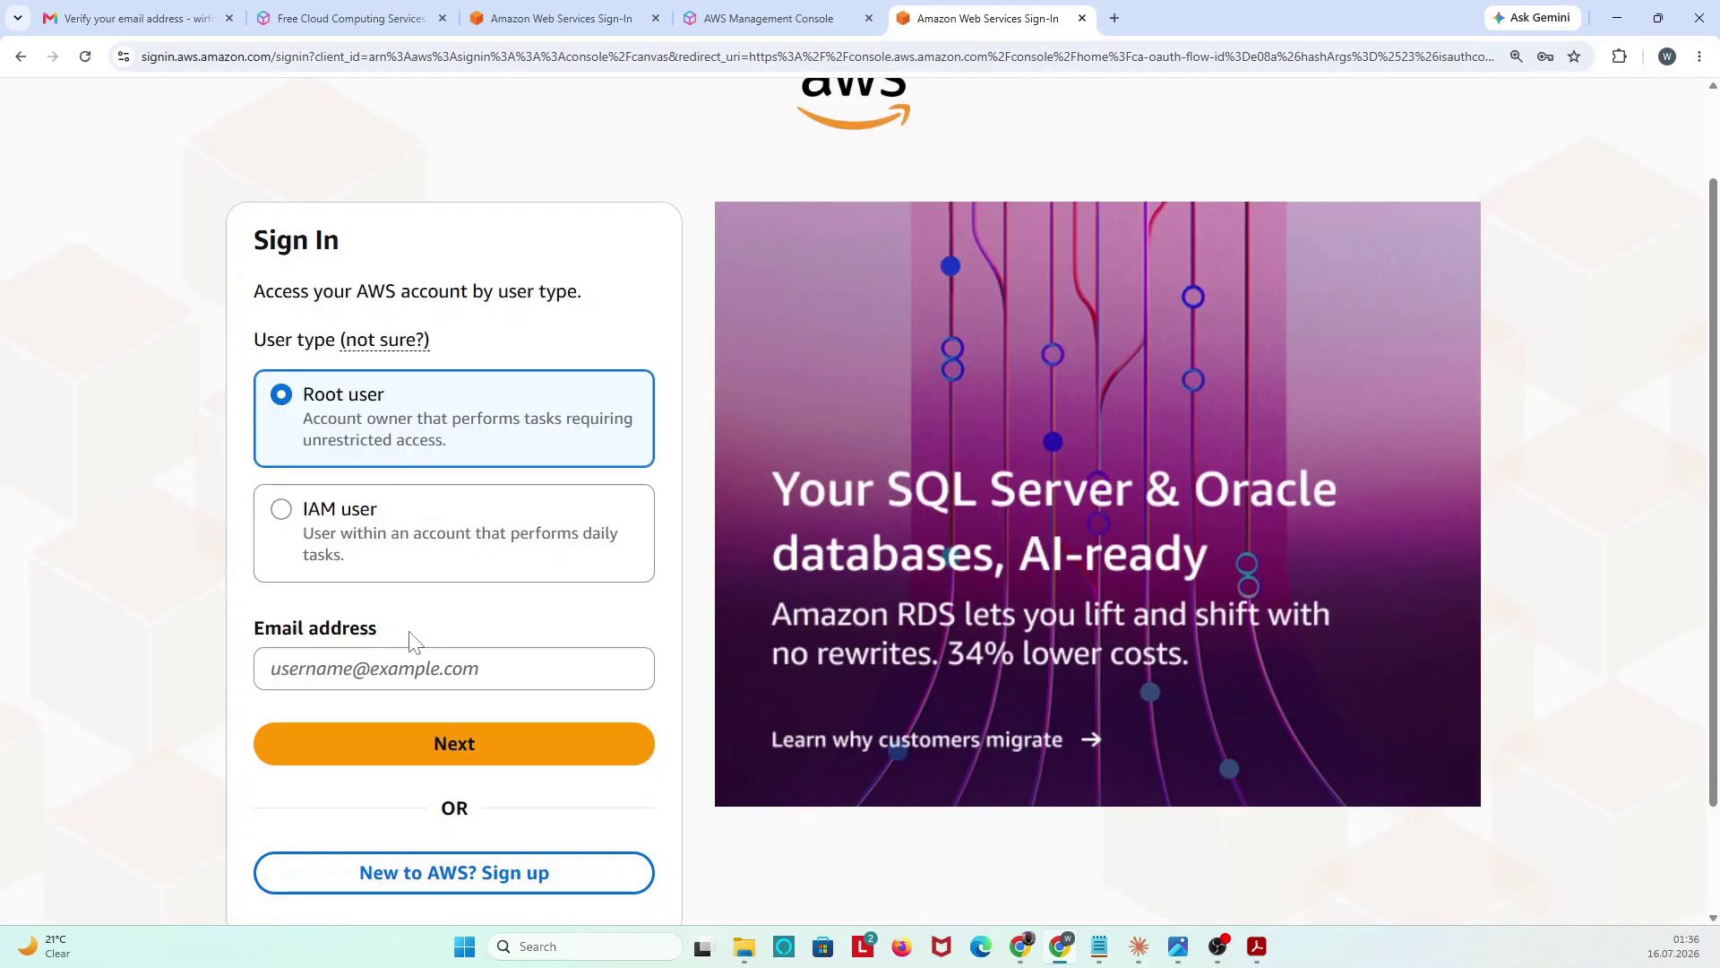
{"action": "left_click", "coordinate": [376, 669]}
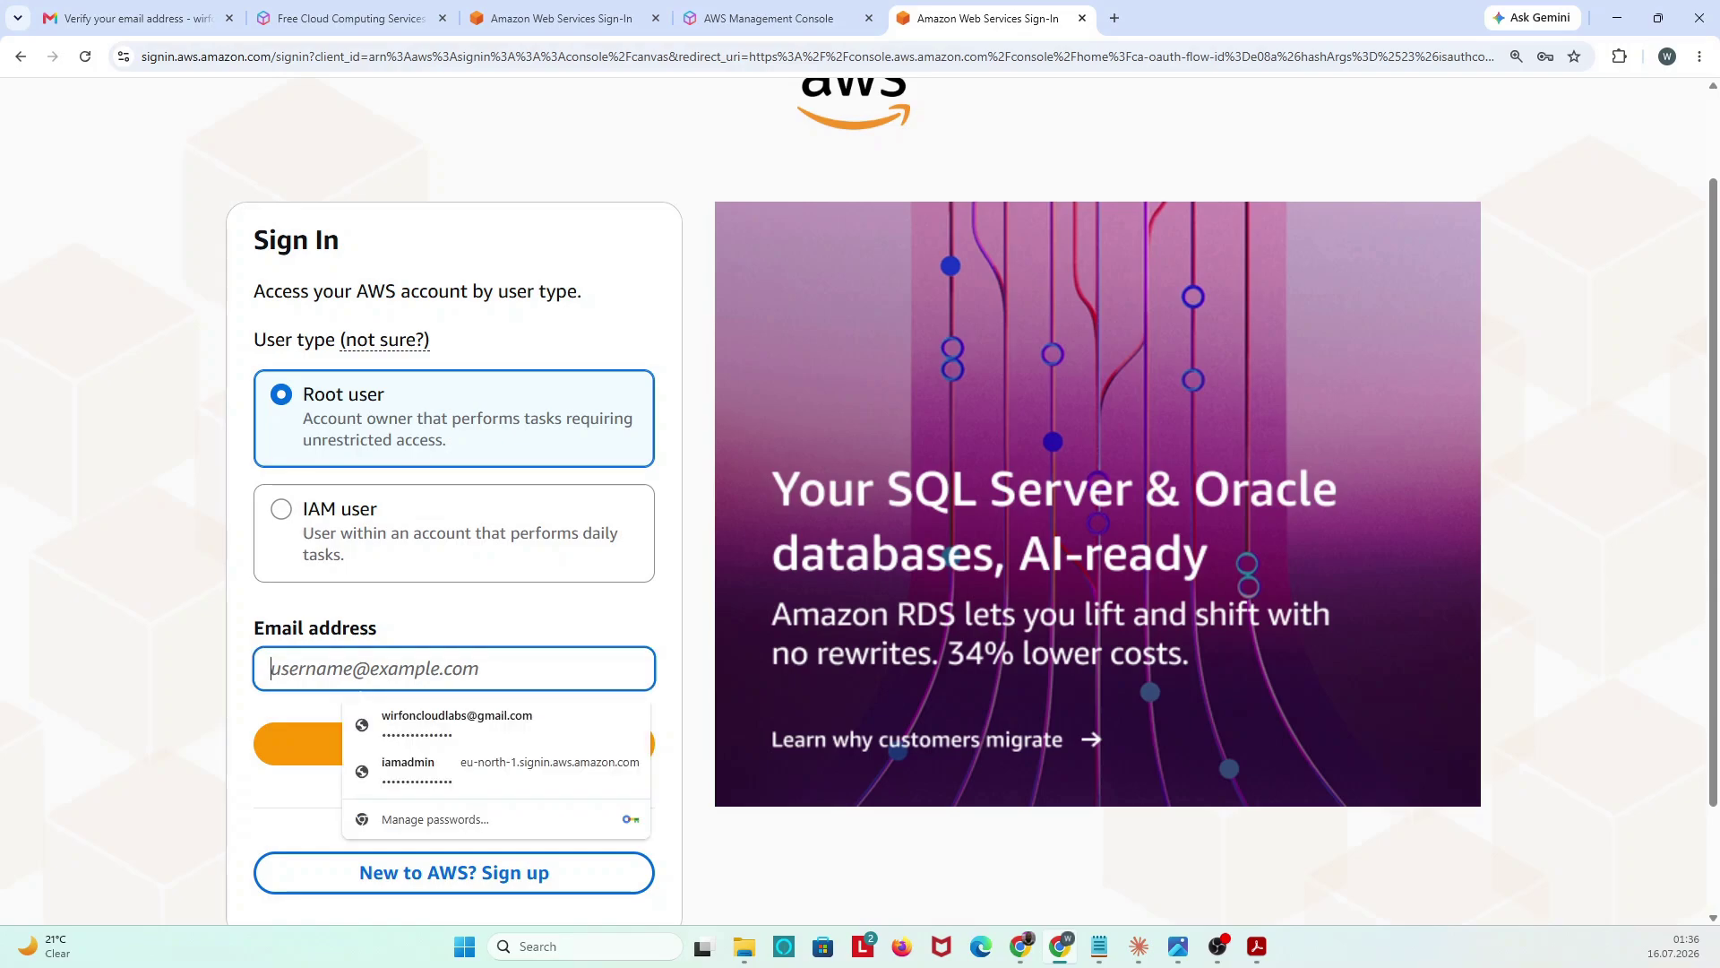
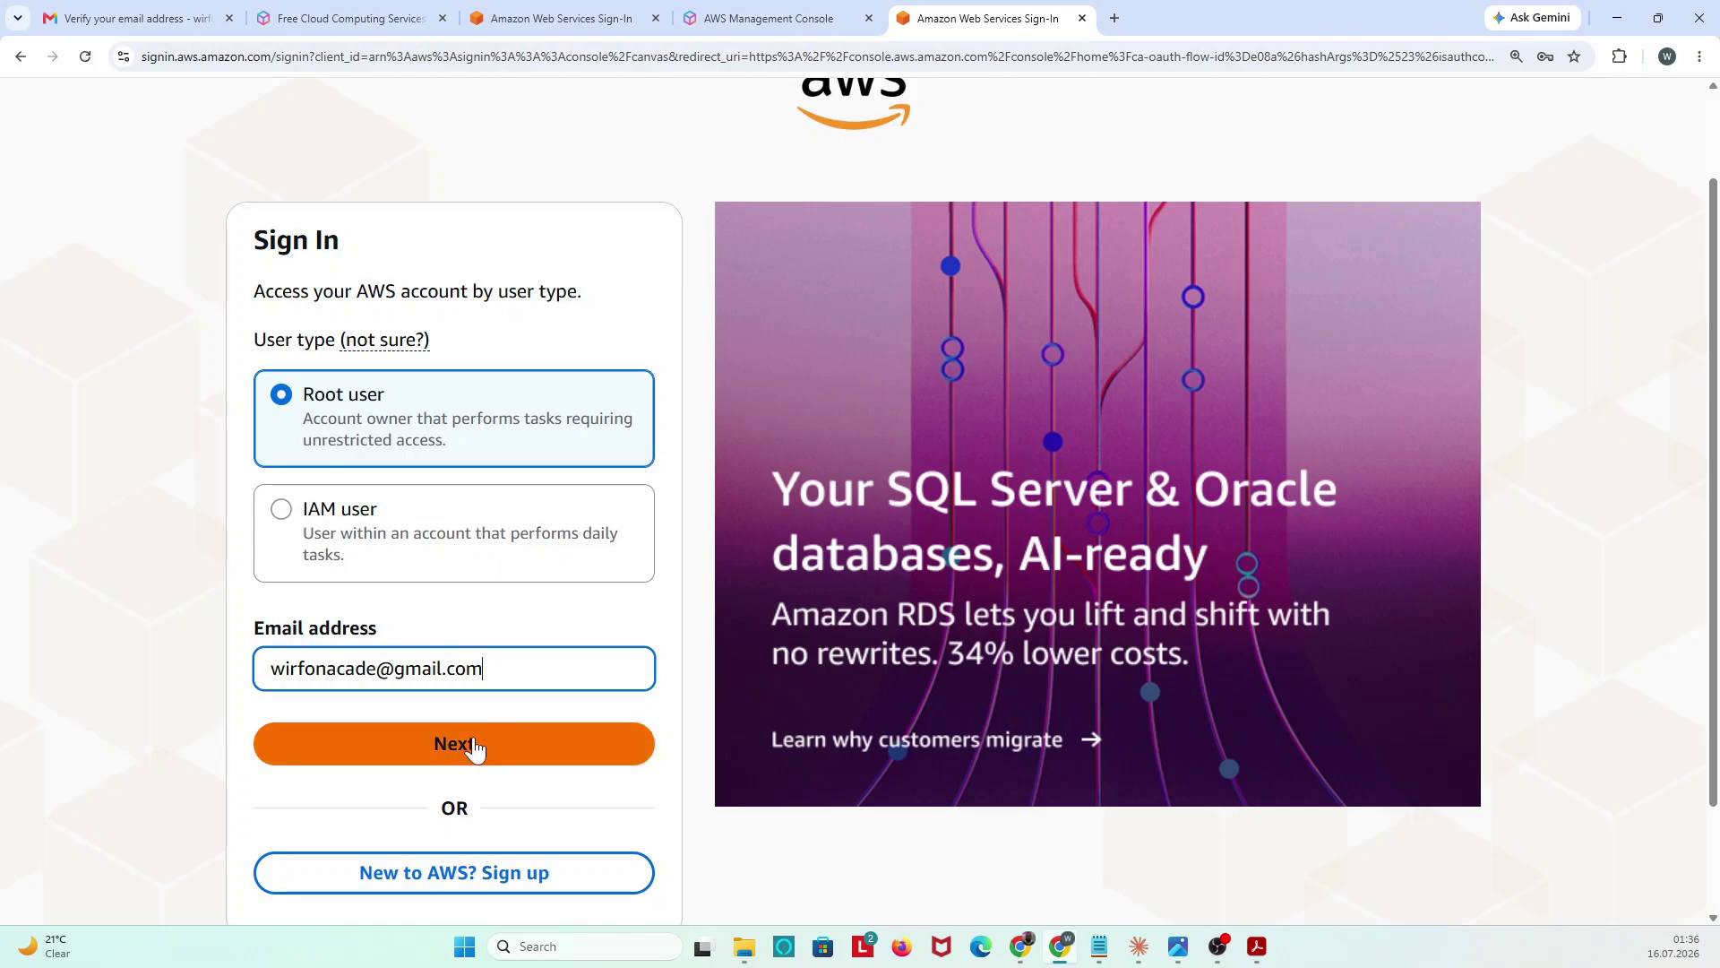
{"action": "left_click", "coordinate": [474, 744]}
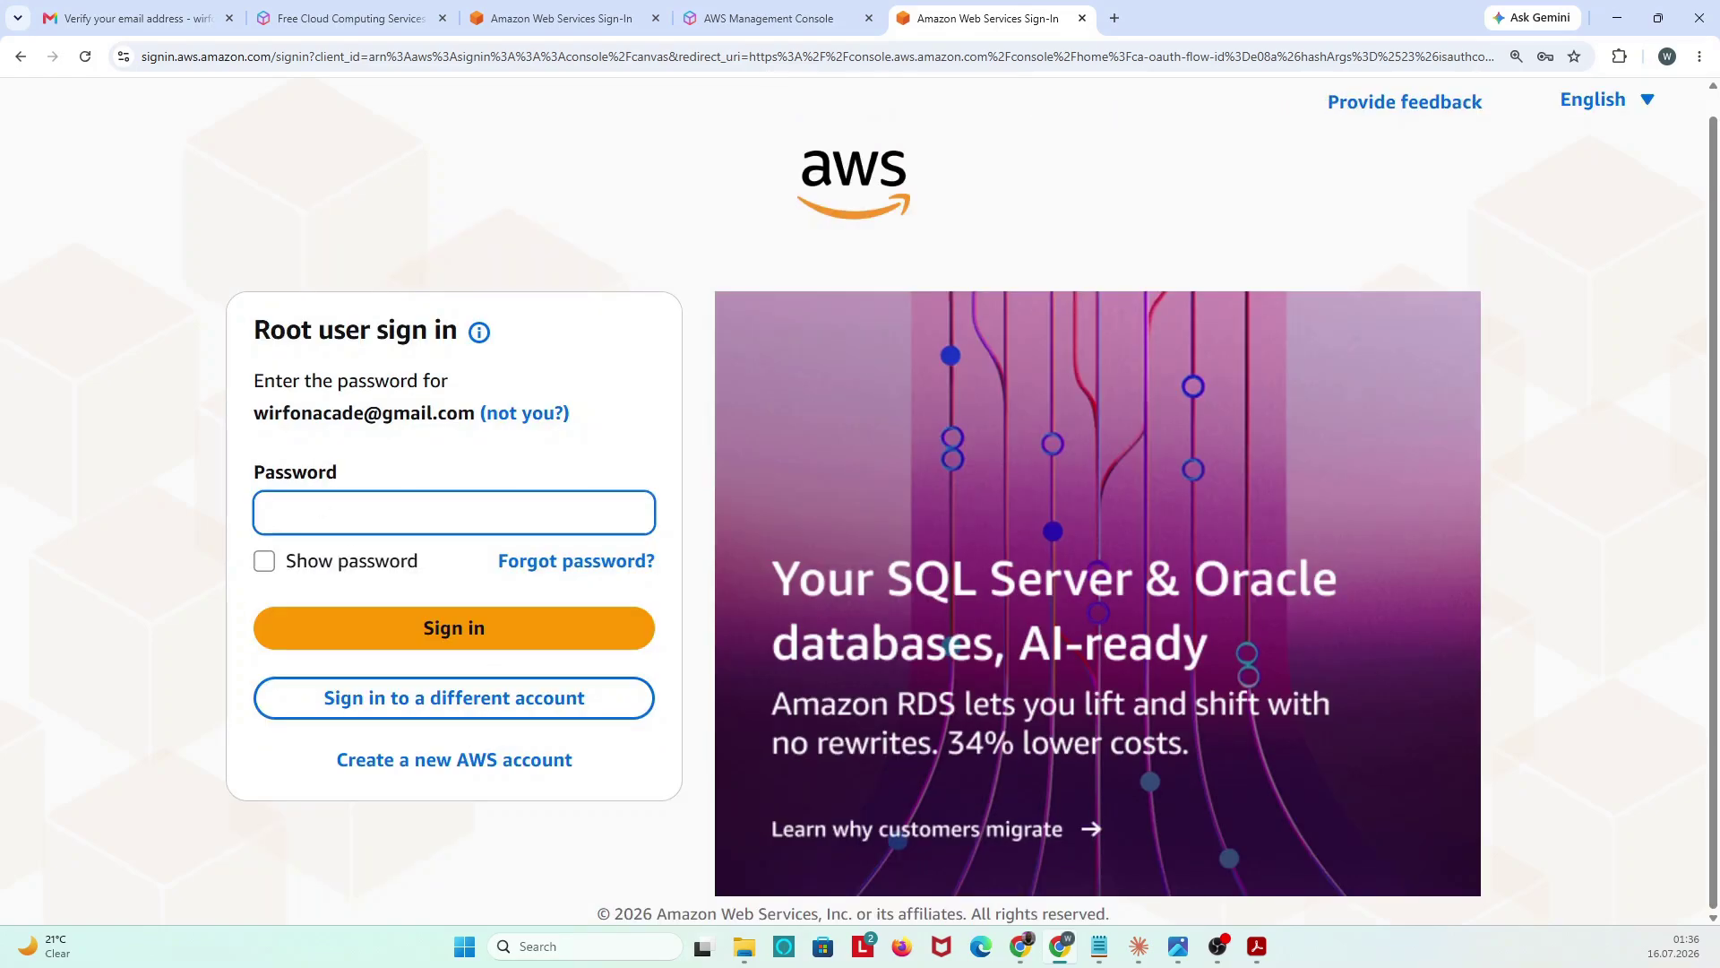
Sign in with the root account password and decline saving it in the browser.
{"action": "left_click", "coordinate": [324, 512]}
{"action": "type", "text": "••••••••••••••"}
{"action": "left_click", "coordinate": [420, 643]}
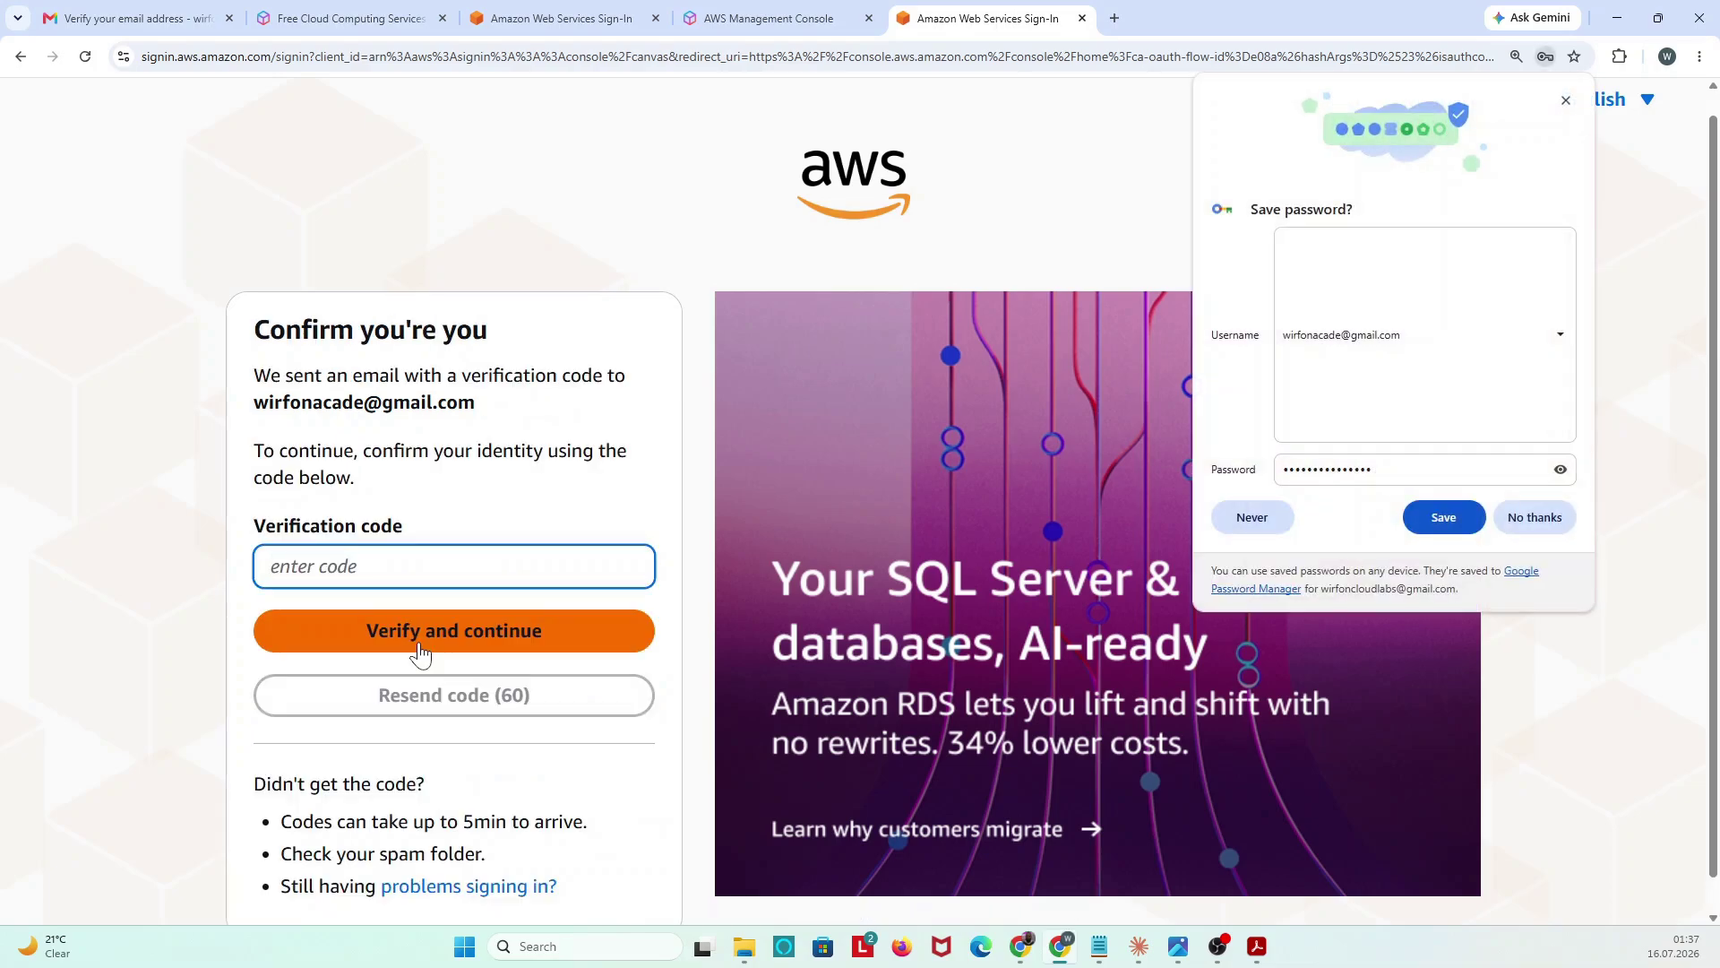
{"action": "left_click", "coordinate": [1550, 524]}
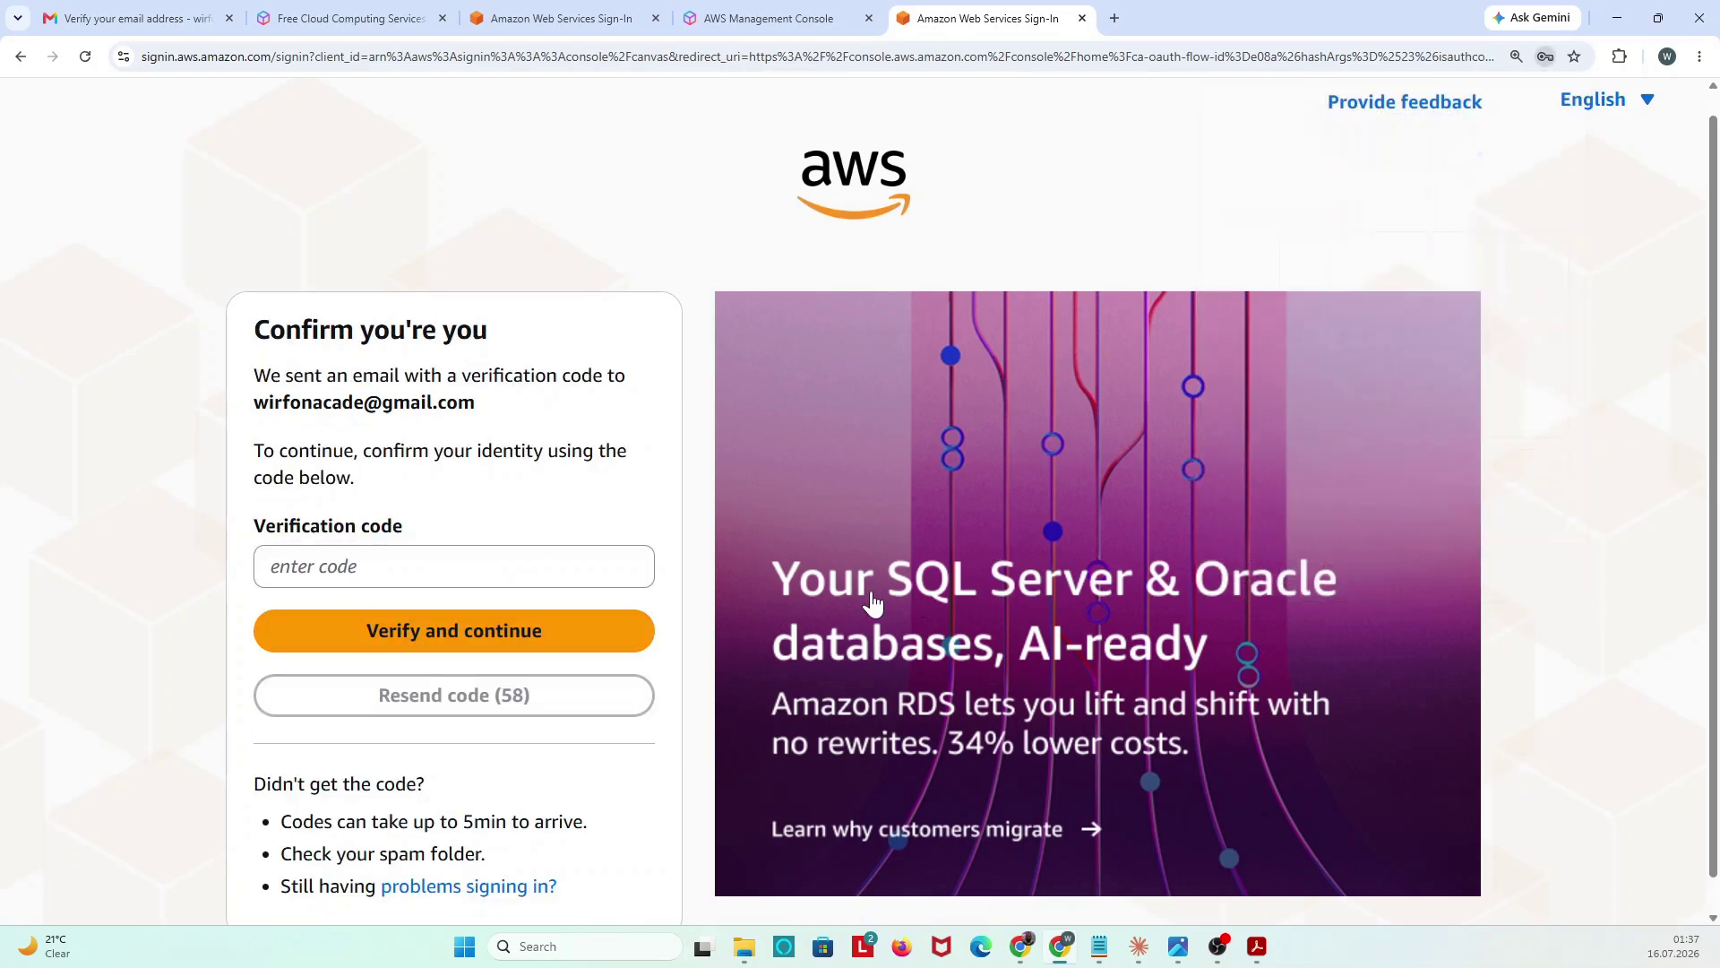
Copy the code from the Gmail 'Verify your identity' email and submit it to AWS.
{"action": "left_click", "coordinate": [97, 15]}
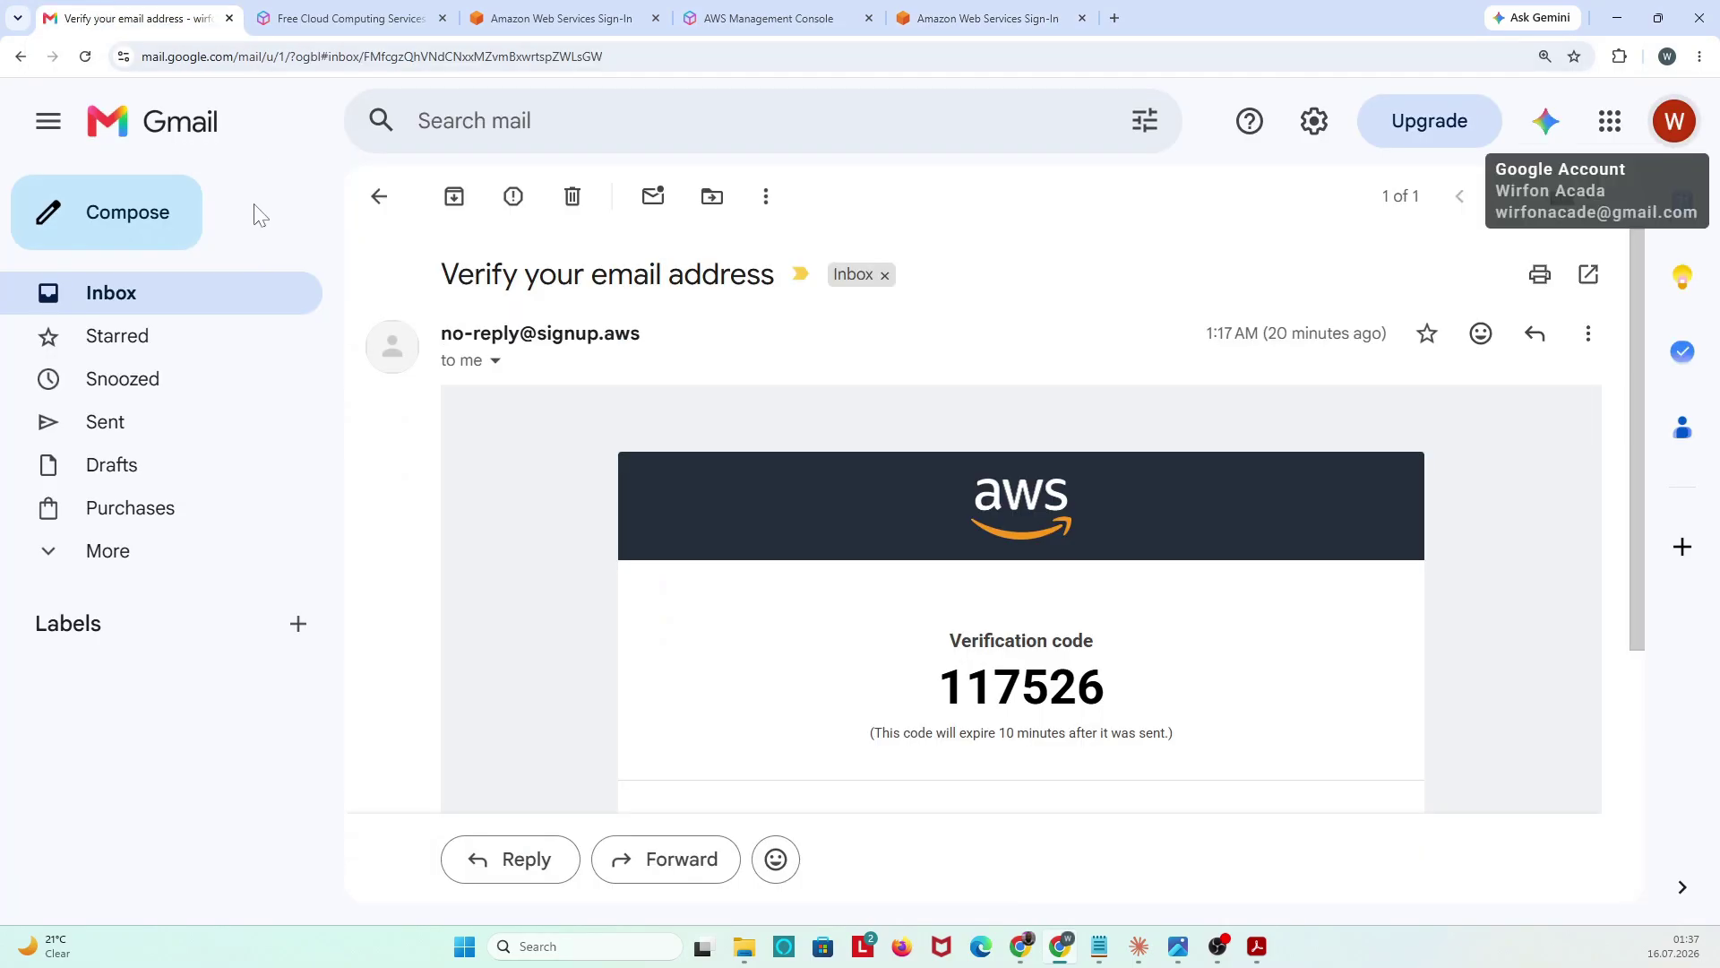
{"action": "left_click", "coordinate": [140, 308]}
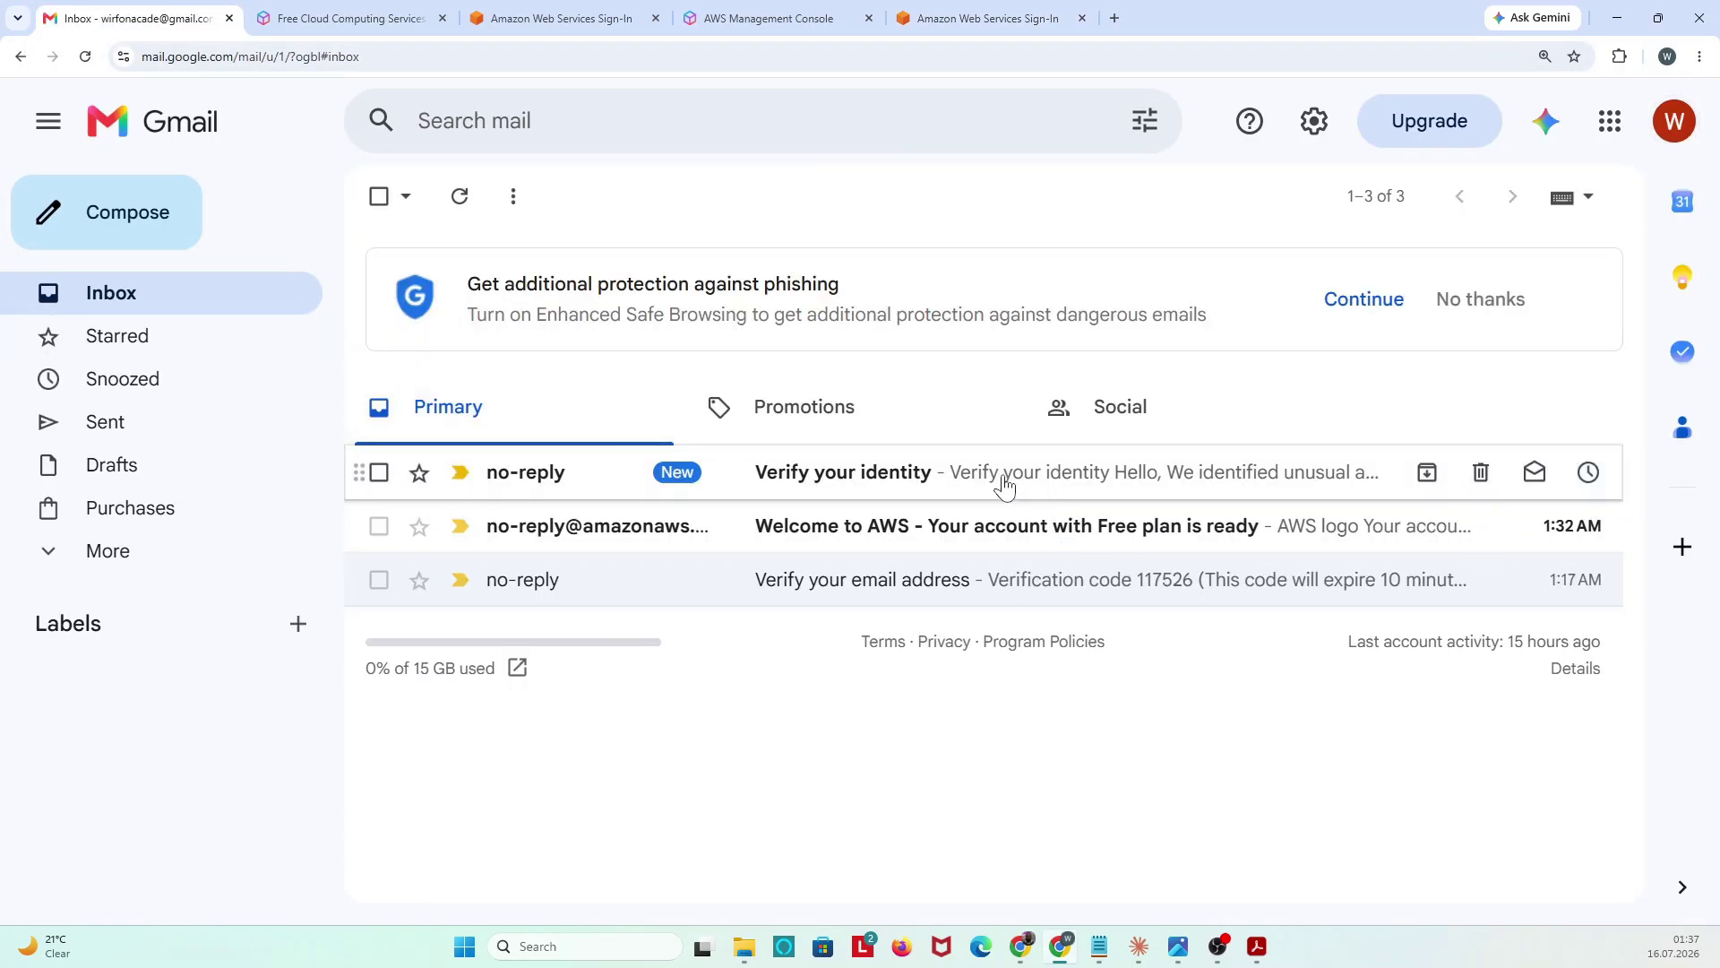
{"action": "left_click", "coordinate": [955, 485]}
{"action": "scroll", "coordinate": [834, 761], "scroll_direction": "down", "scroll_amount": 3}
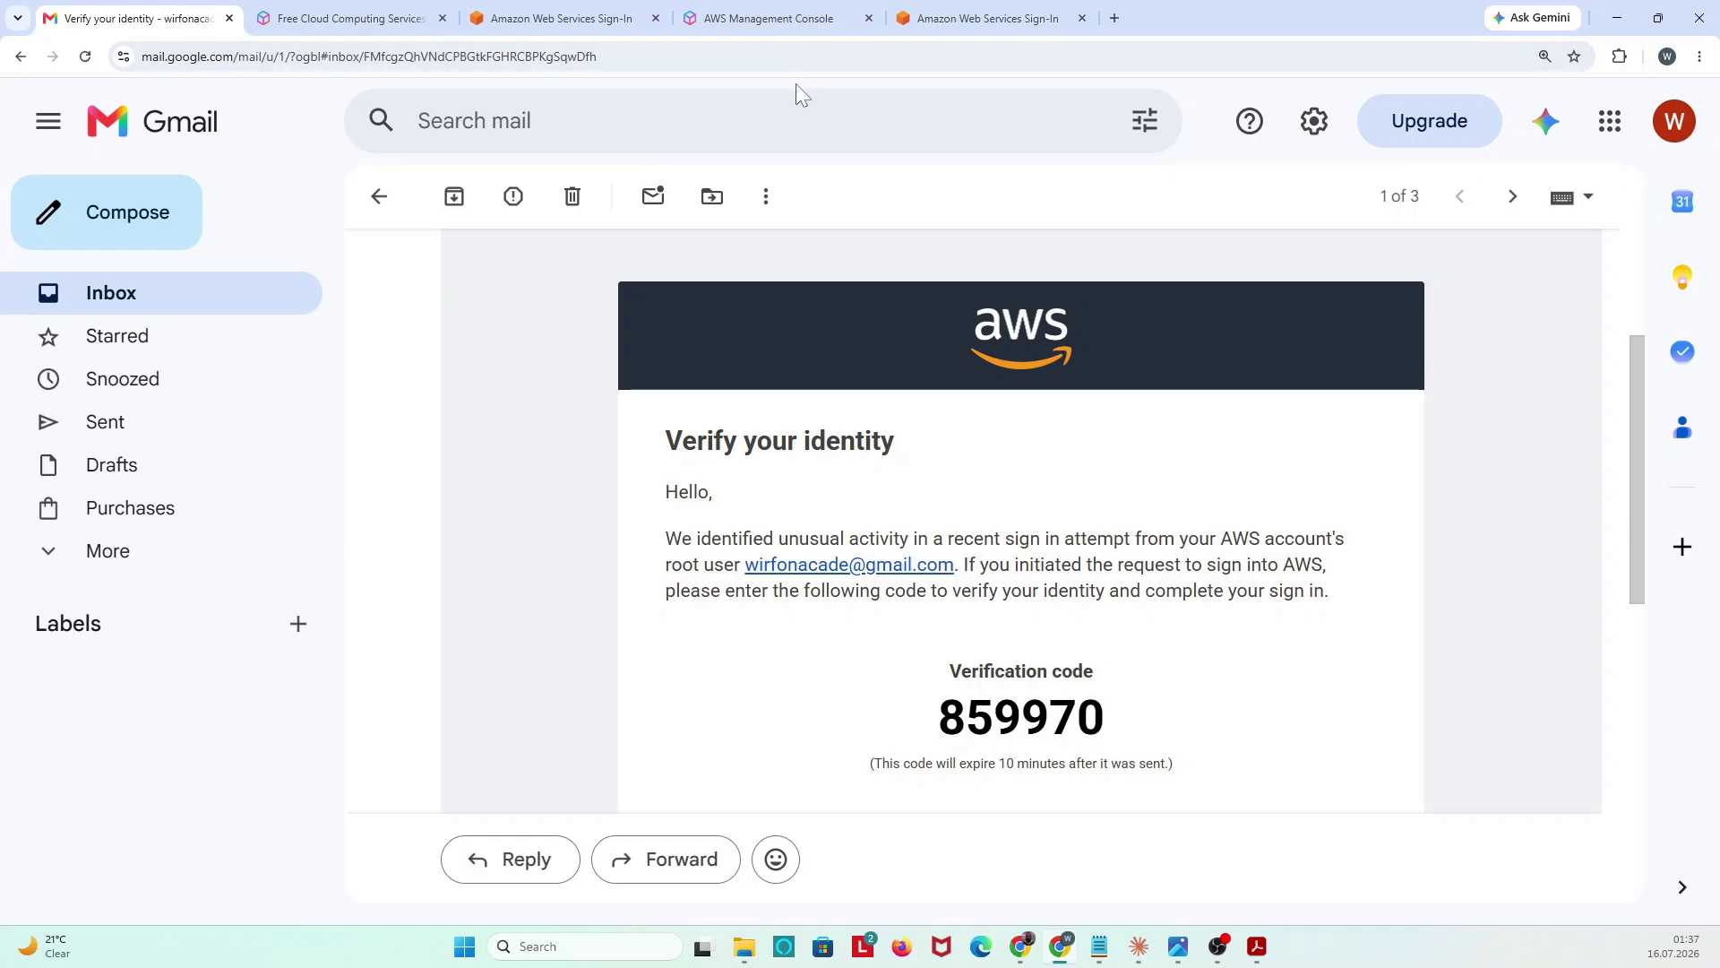
{"action": "left_click", "coordinate": [953, 24]}
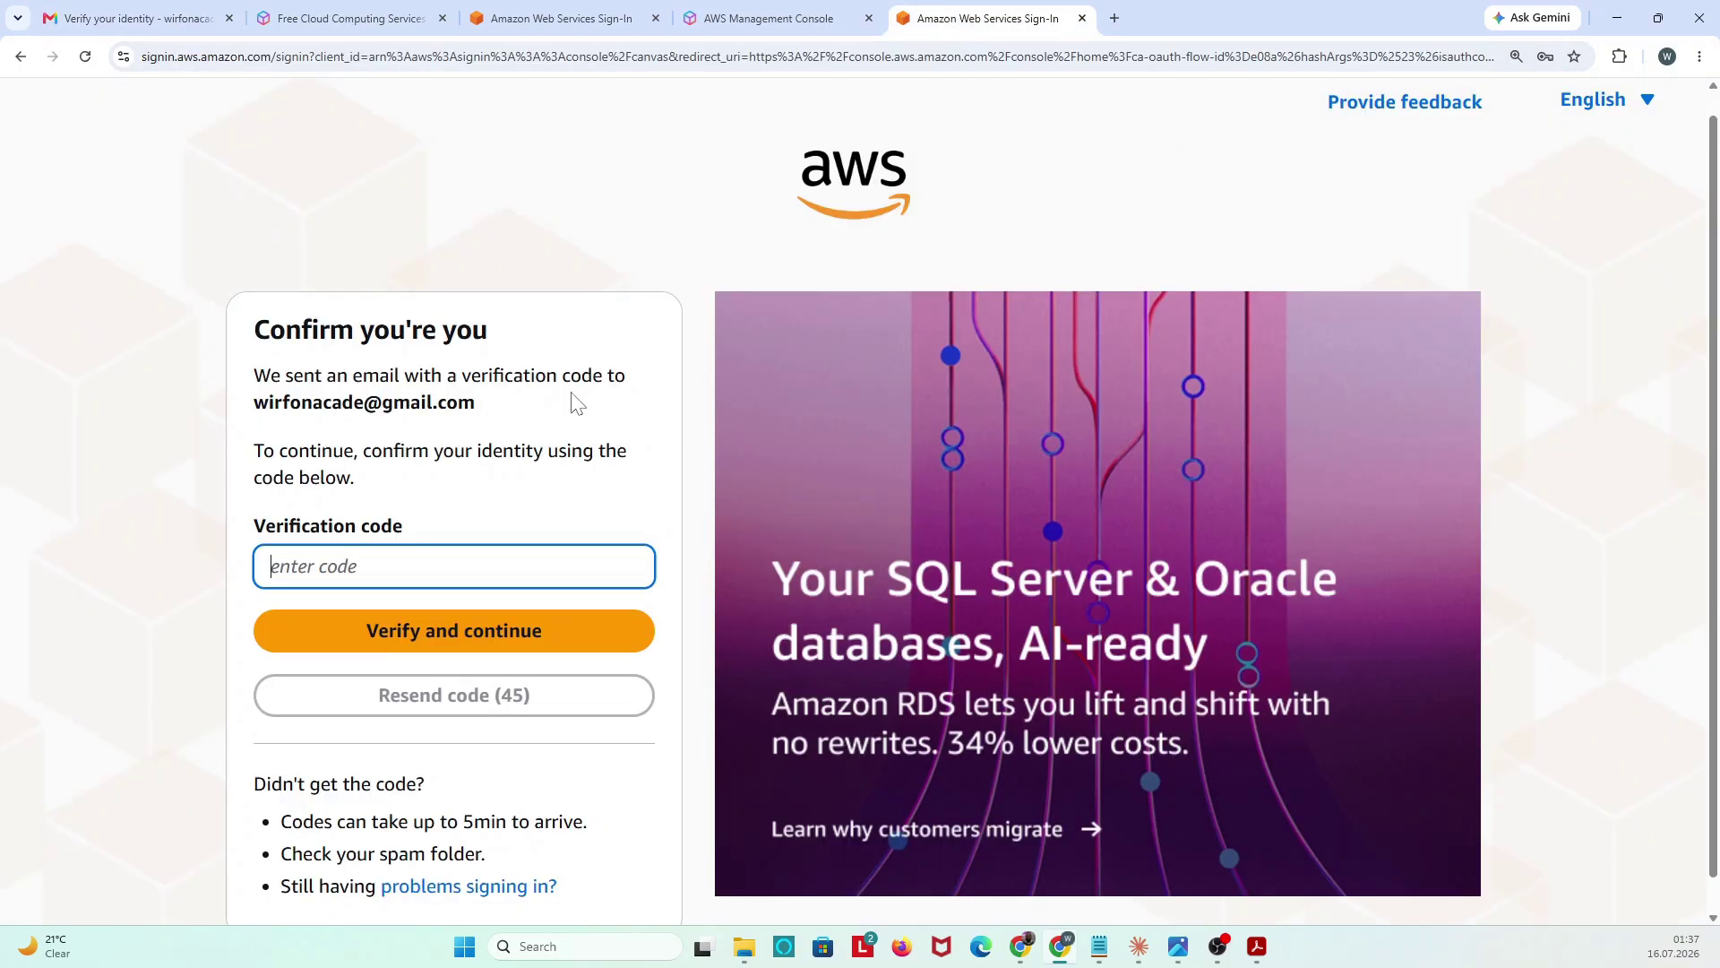
{"action": "left_click", "coordinate": [154, 27]}
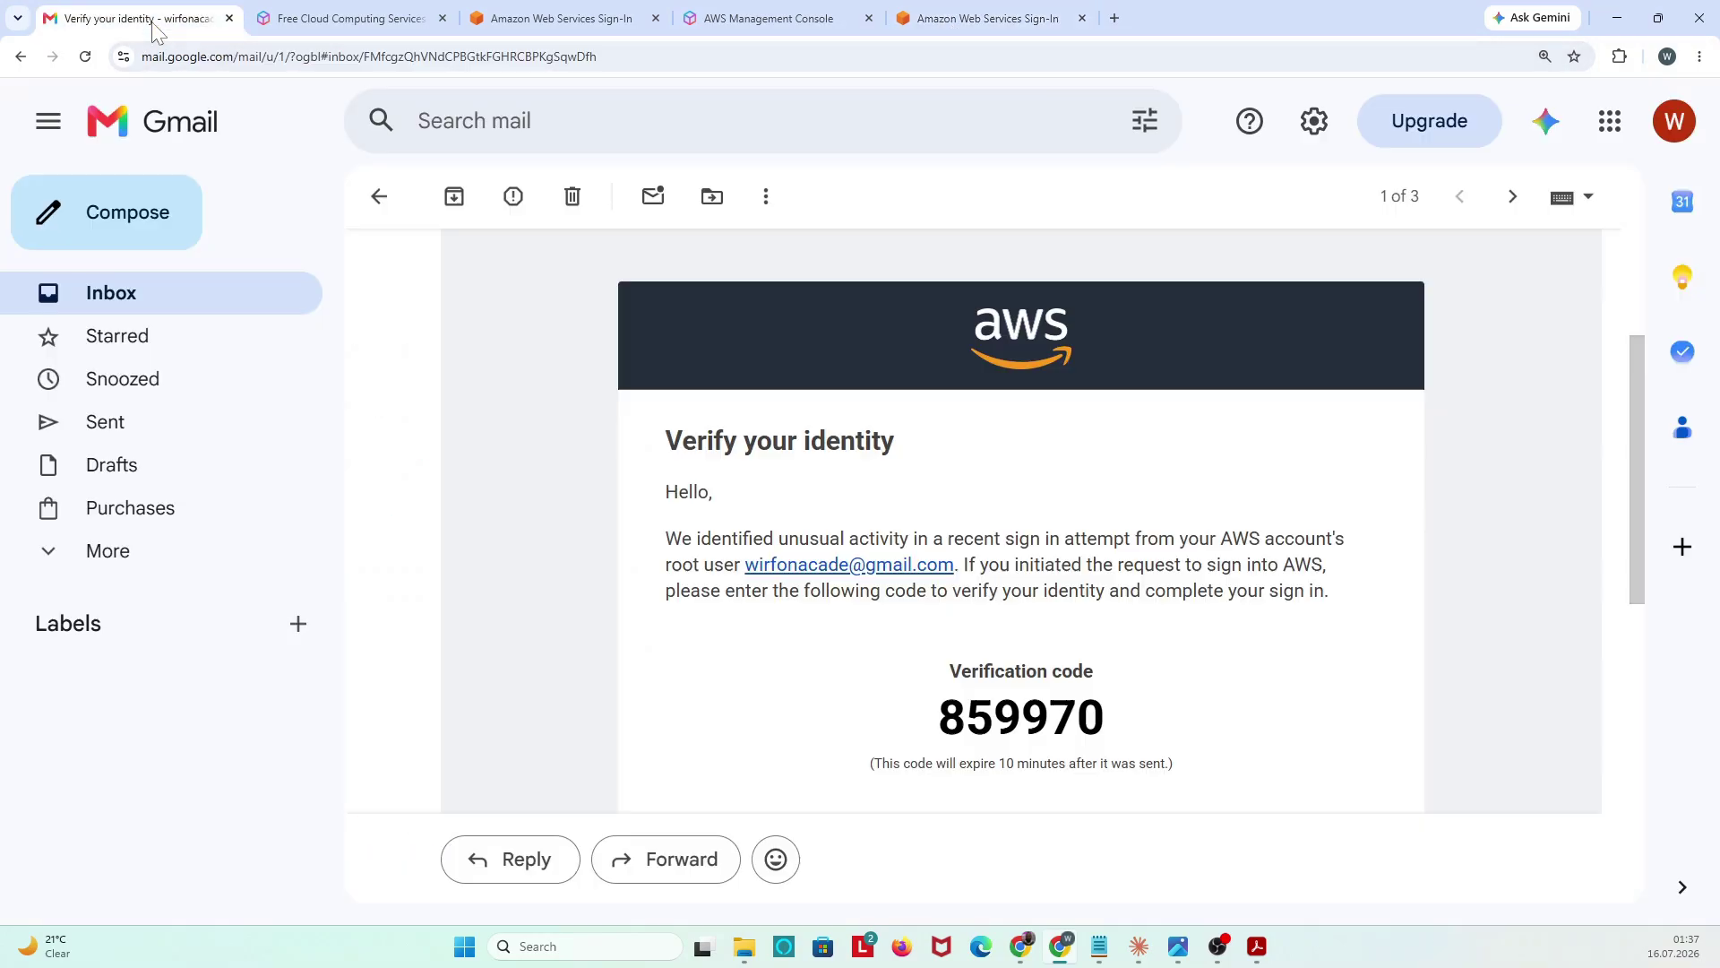
{"action": "left_click", "coordinate": [997, 18]}
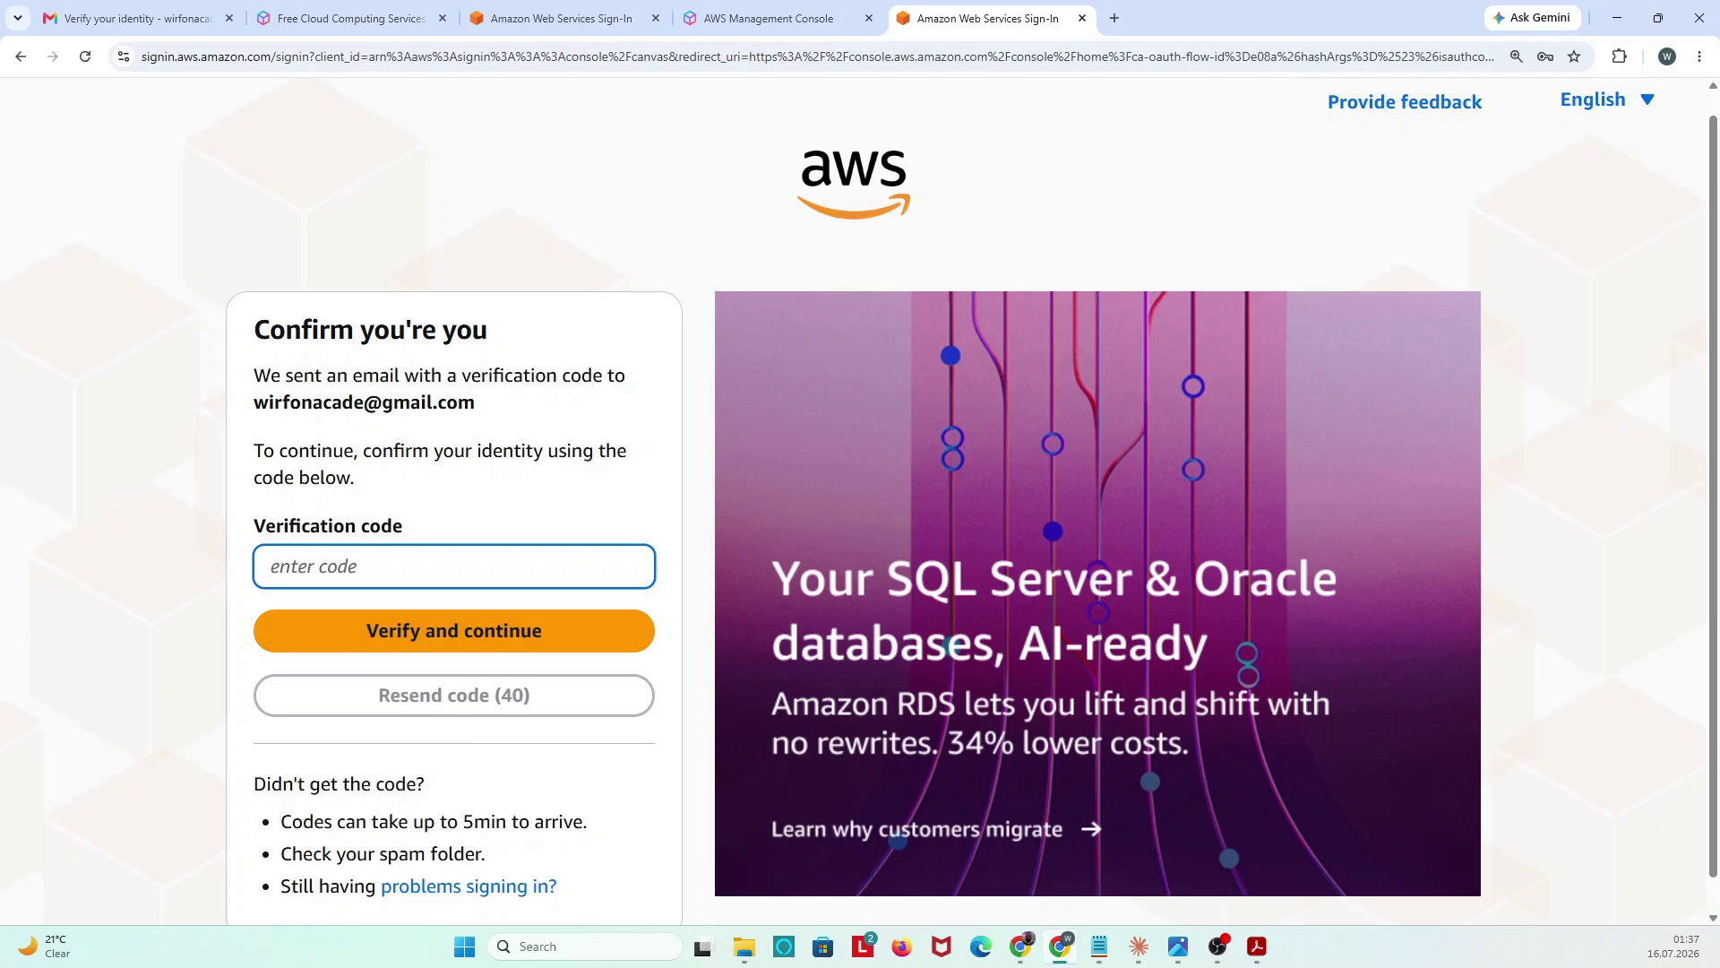
{"action": "left_click", "coordinate": [479, 629]}
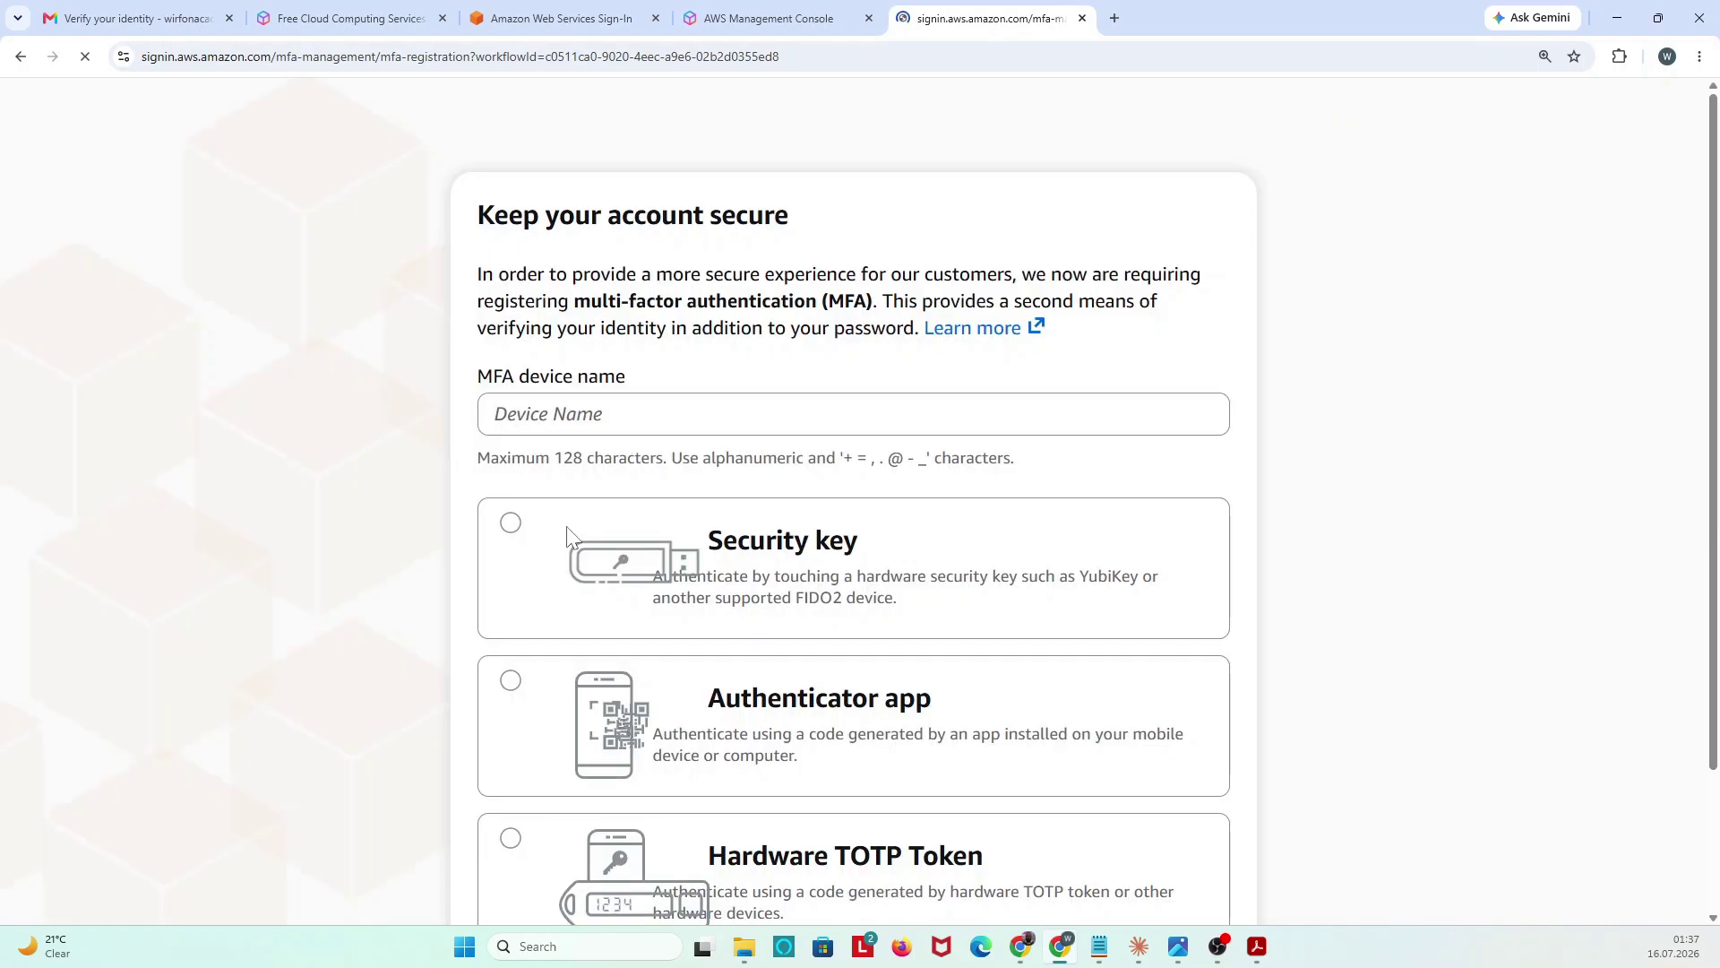
Review the passkey, authenticator app and hardware token MFA options, then switch to Gmail.
{"action": "scroll", "coordinate": [798, 507], "scroll_direction": "down", "scroll_amount": 3}
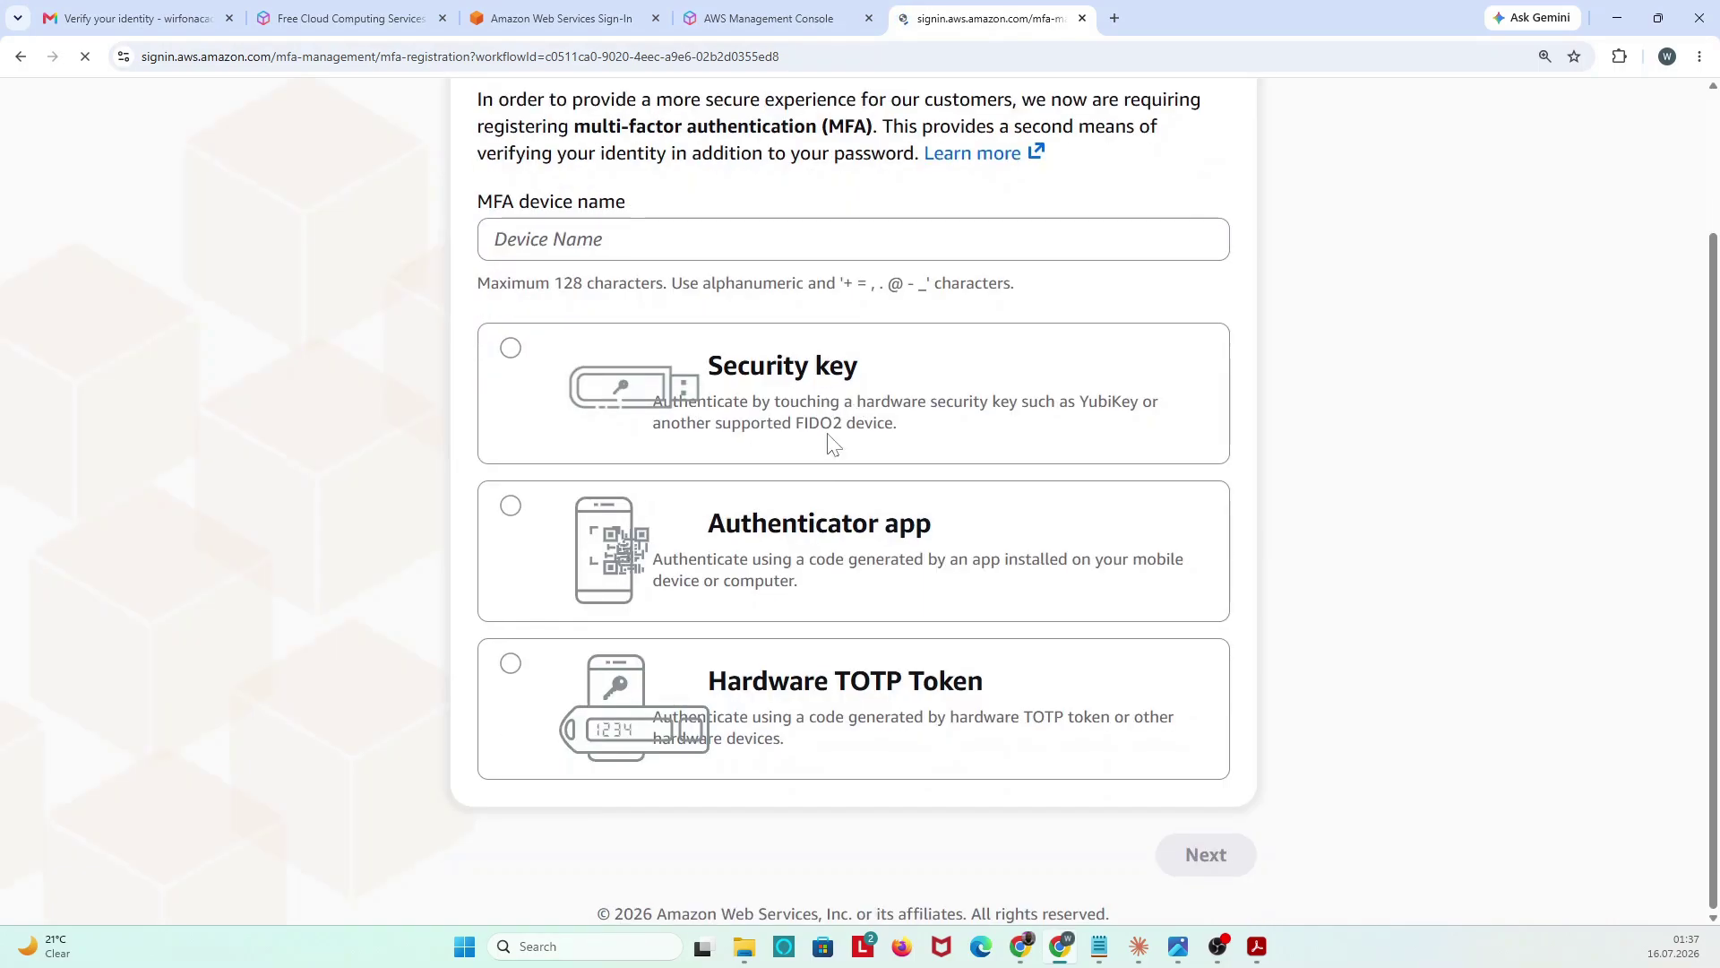
{"action": "scroll", "coordinate": [817, 495], "scroll_direction": "up", "scroll_amount": 3}
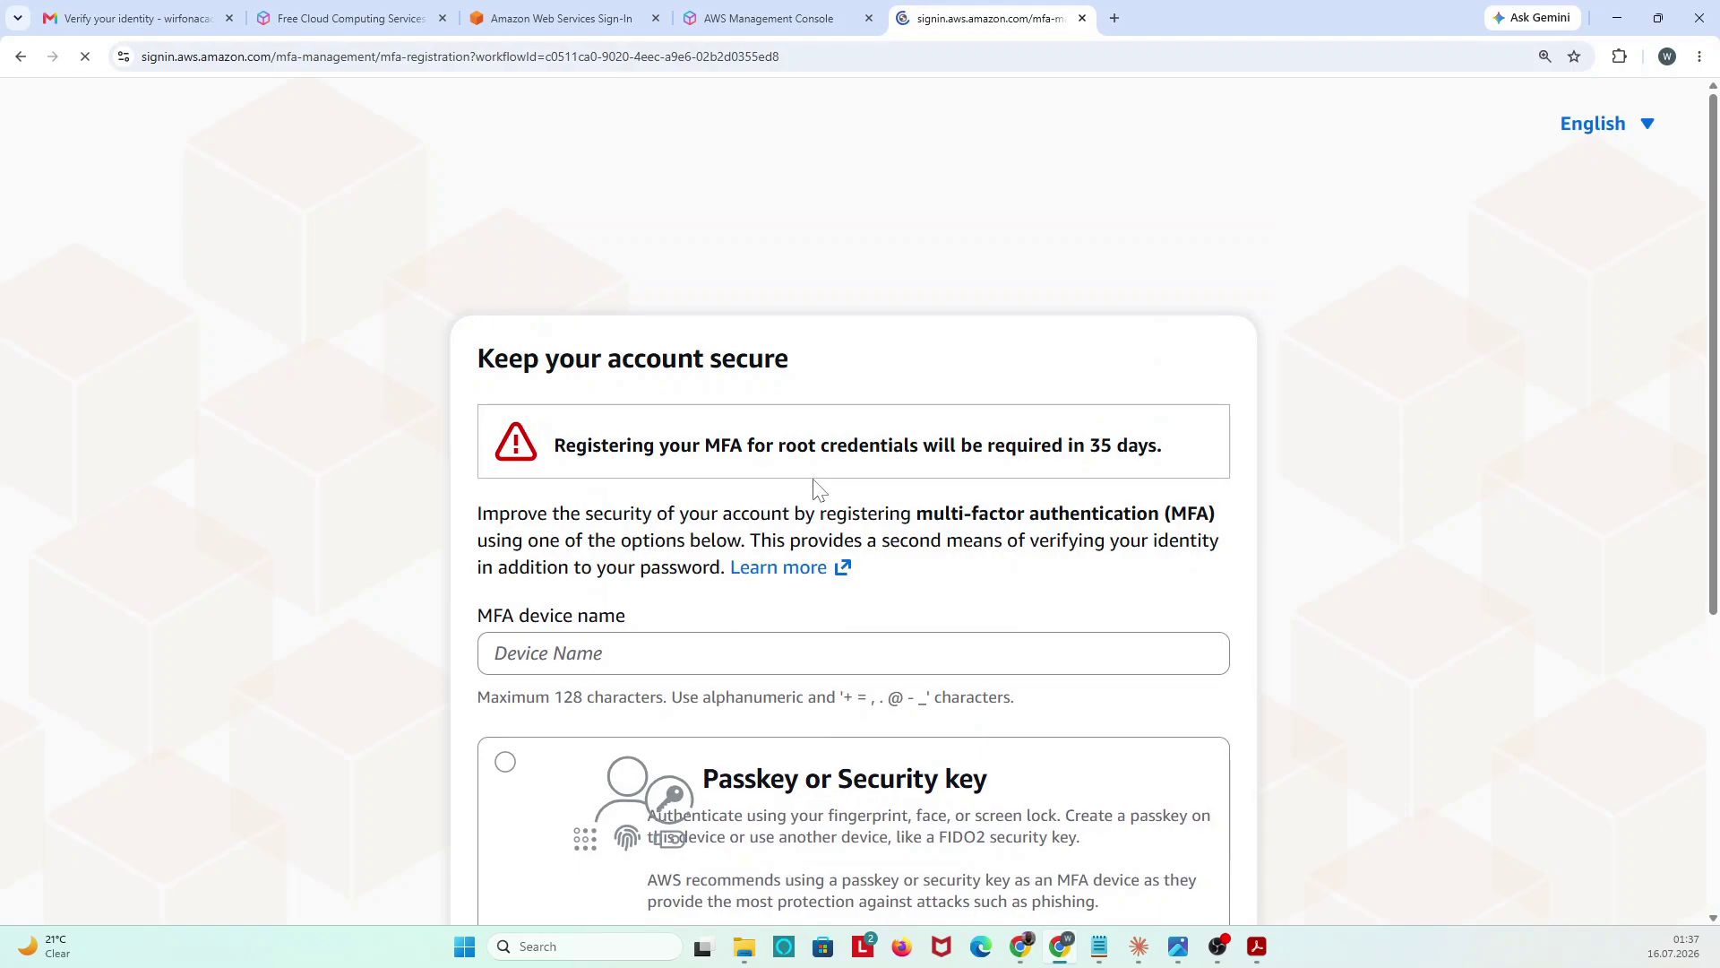
{"action": "scroll", "coordinate": [817, 489], "scroll_direction": "down", "scroll_amount": 3}
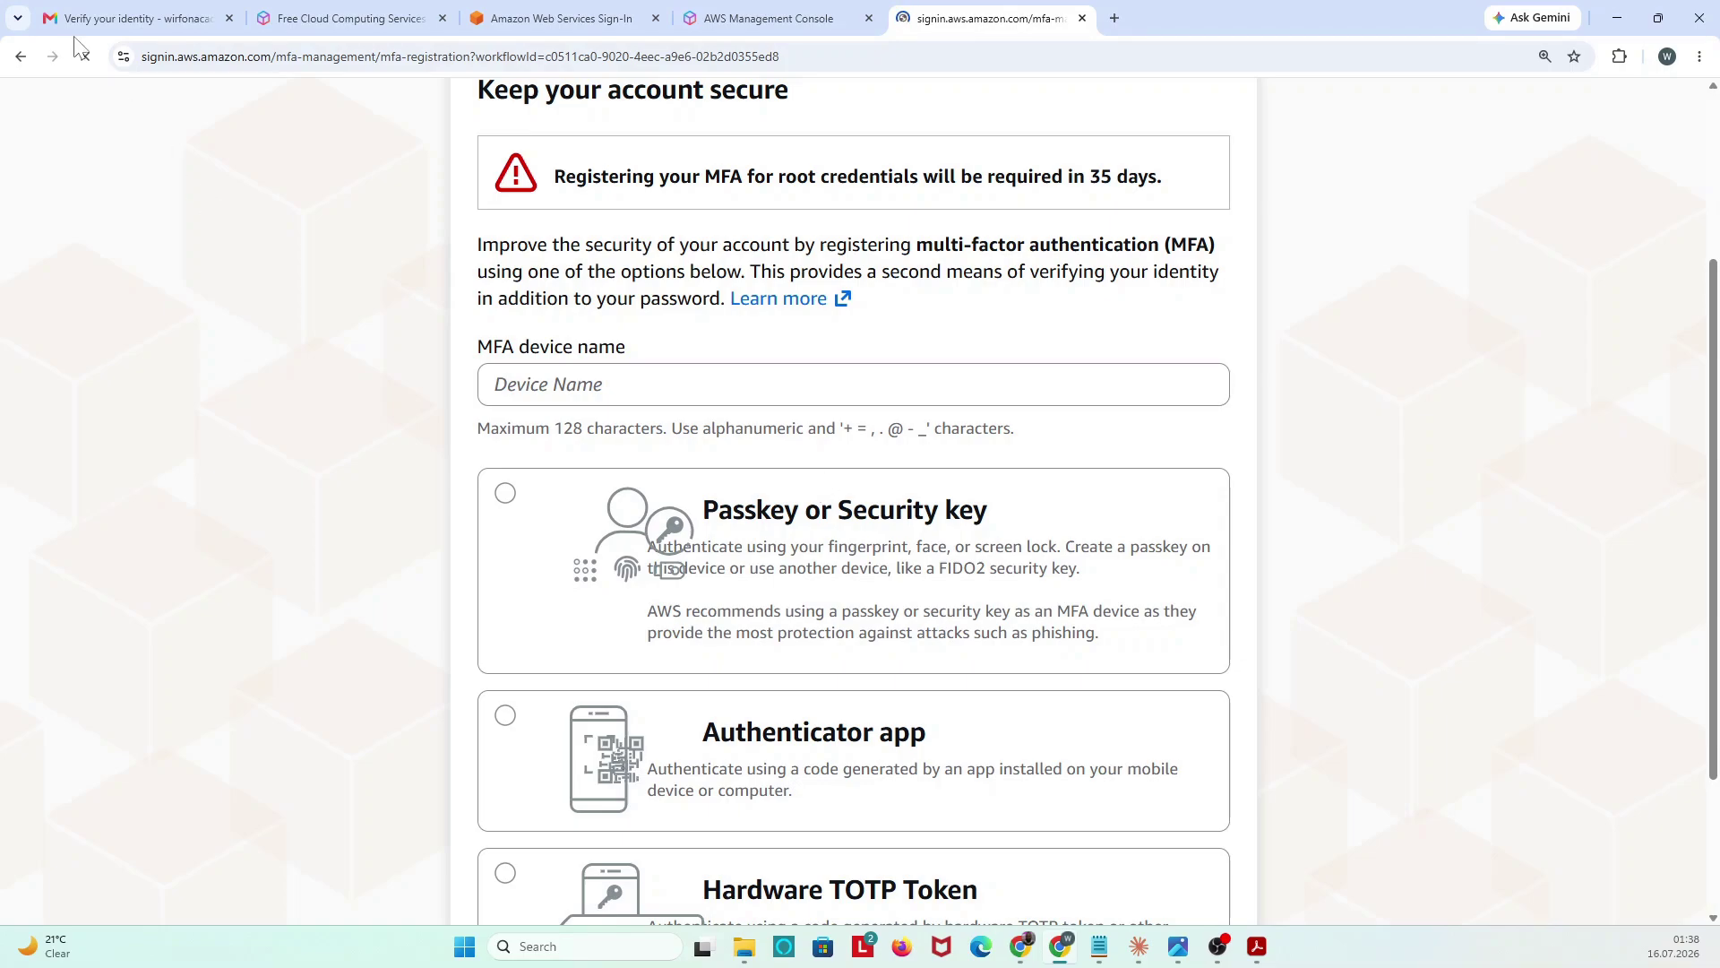
{"action": "left_click", "coordinate": [134, 20]}
Open the 'Welcome to AWS' free plan email, highlight the AWS Basic Support line, then return to the MFA page.
{"action": "left_click", "coordinate": [144, 300]}
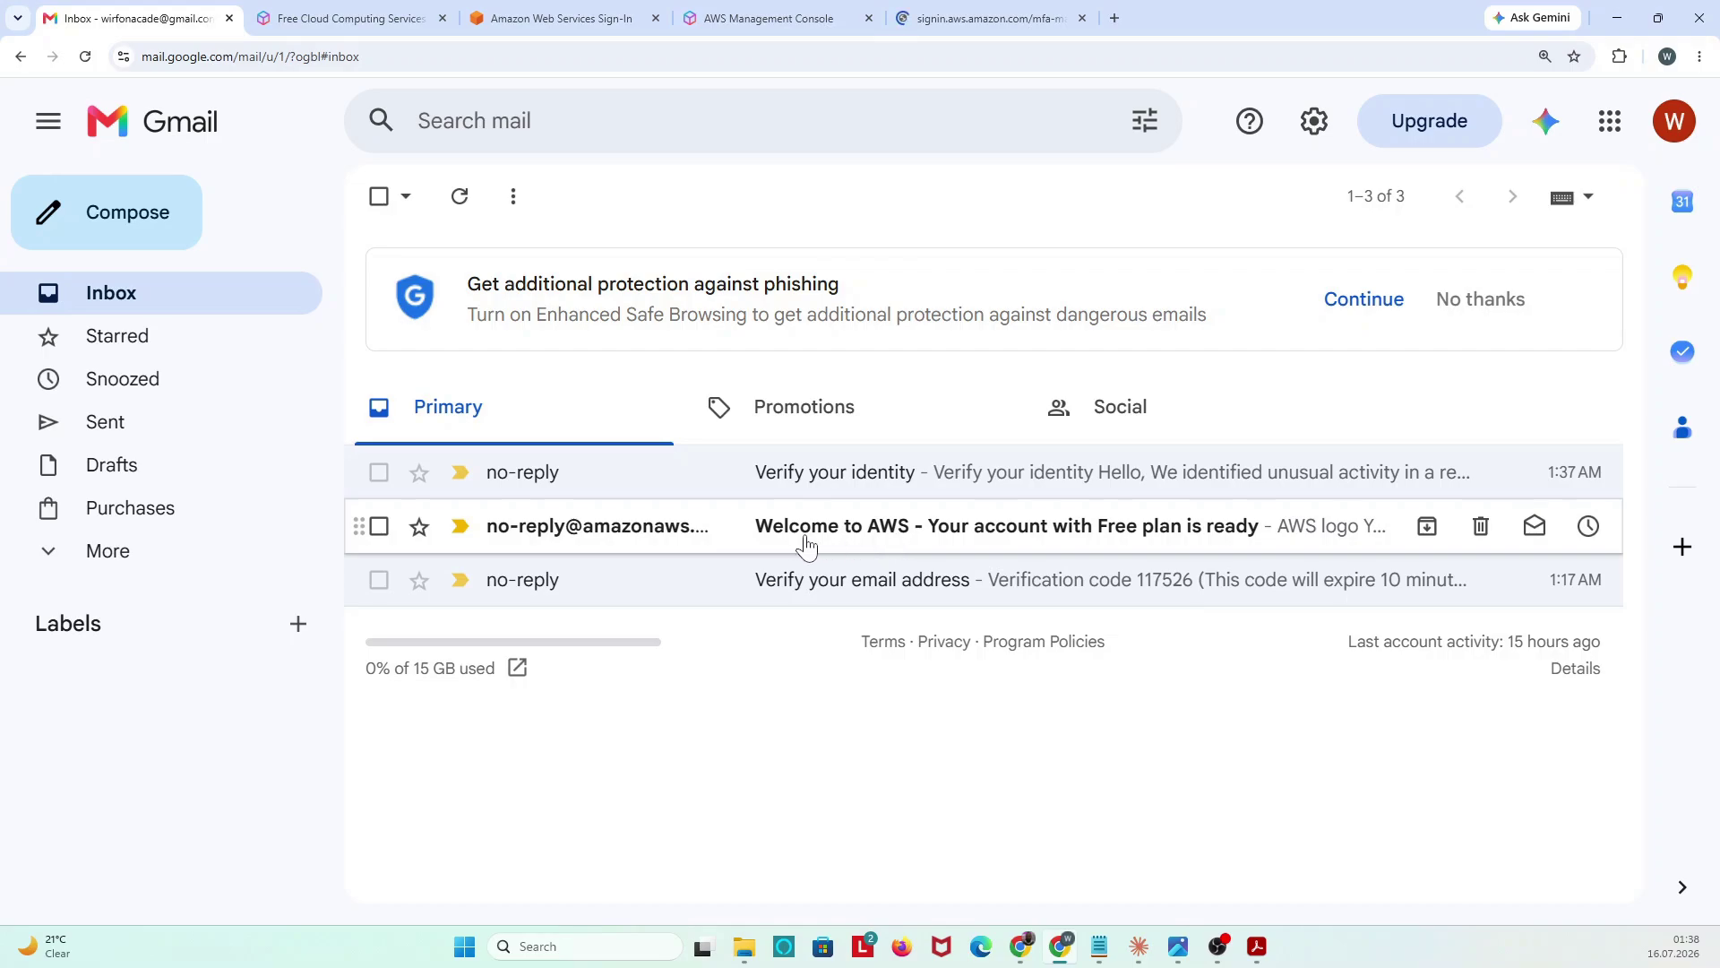
{"action": "left_click", "coordinate": [990, 542]}
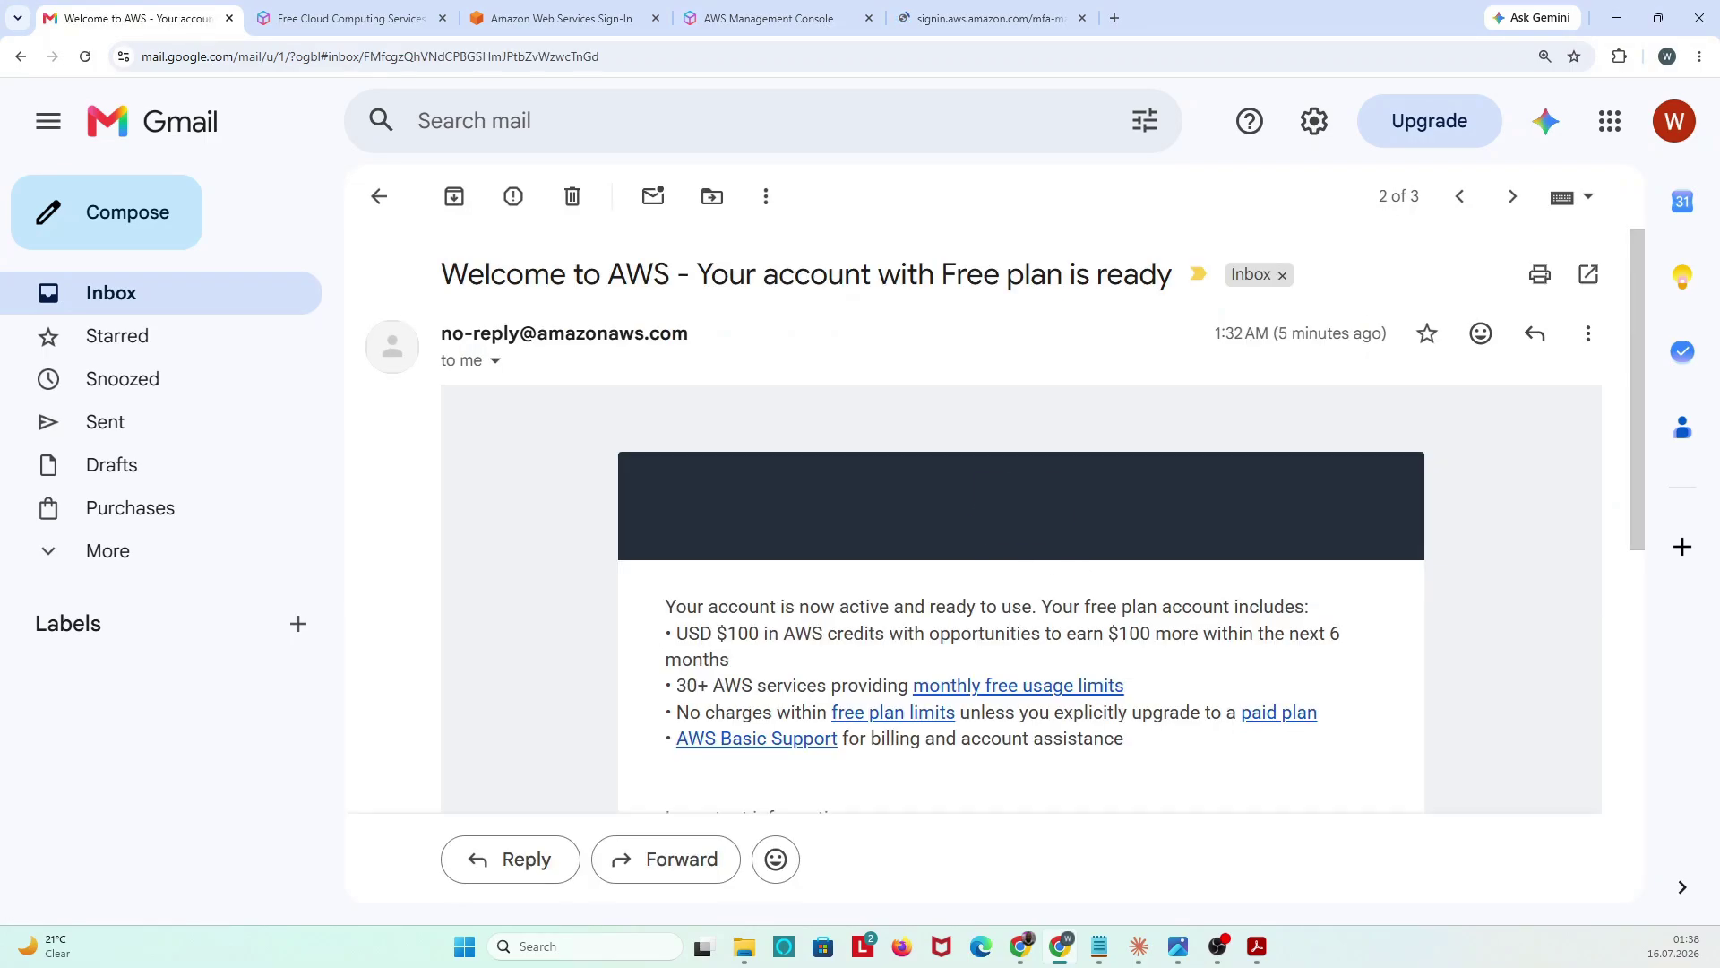
{"action": "scroll", "coordinate": [728, 573], "scroll_direction": "down", "scroll_amount": 1}
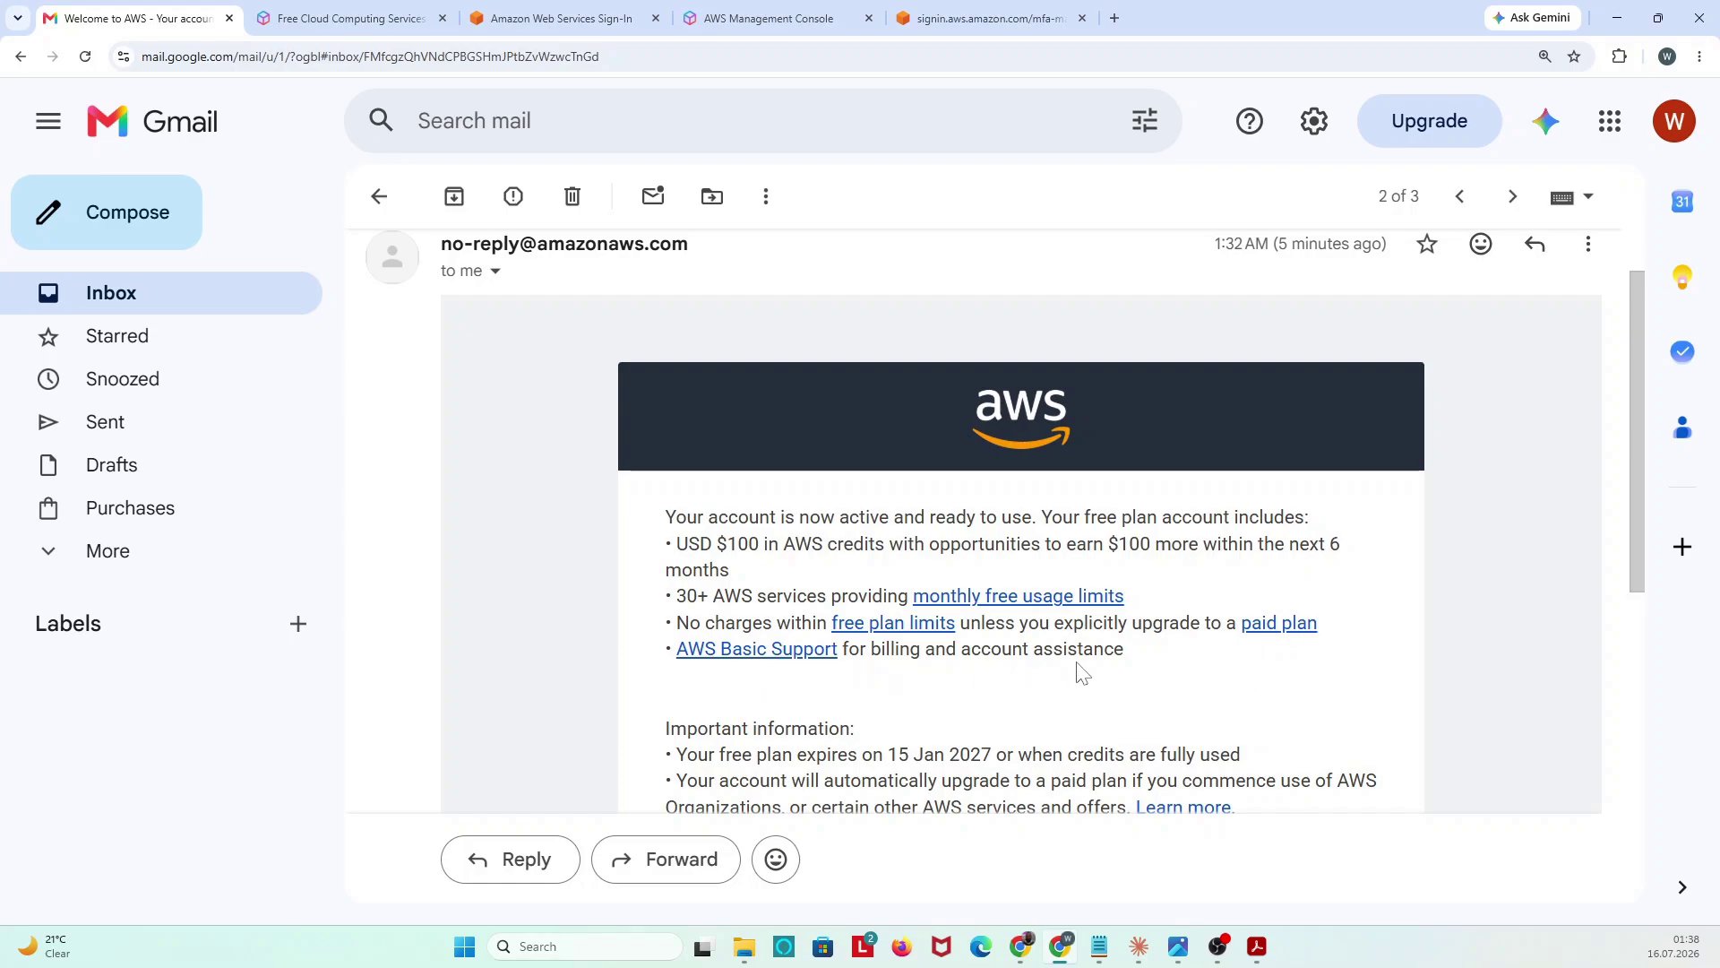
{"action": "left_click_drag", "start_coordinate": [1154, 658], "coordinate": [652, 663]}
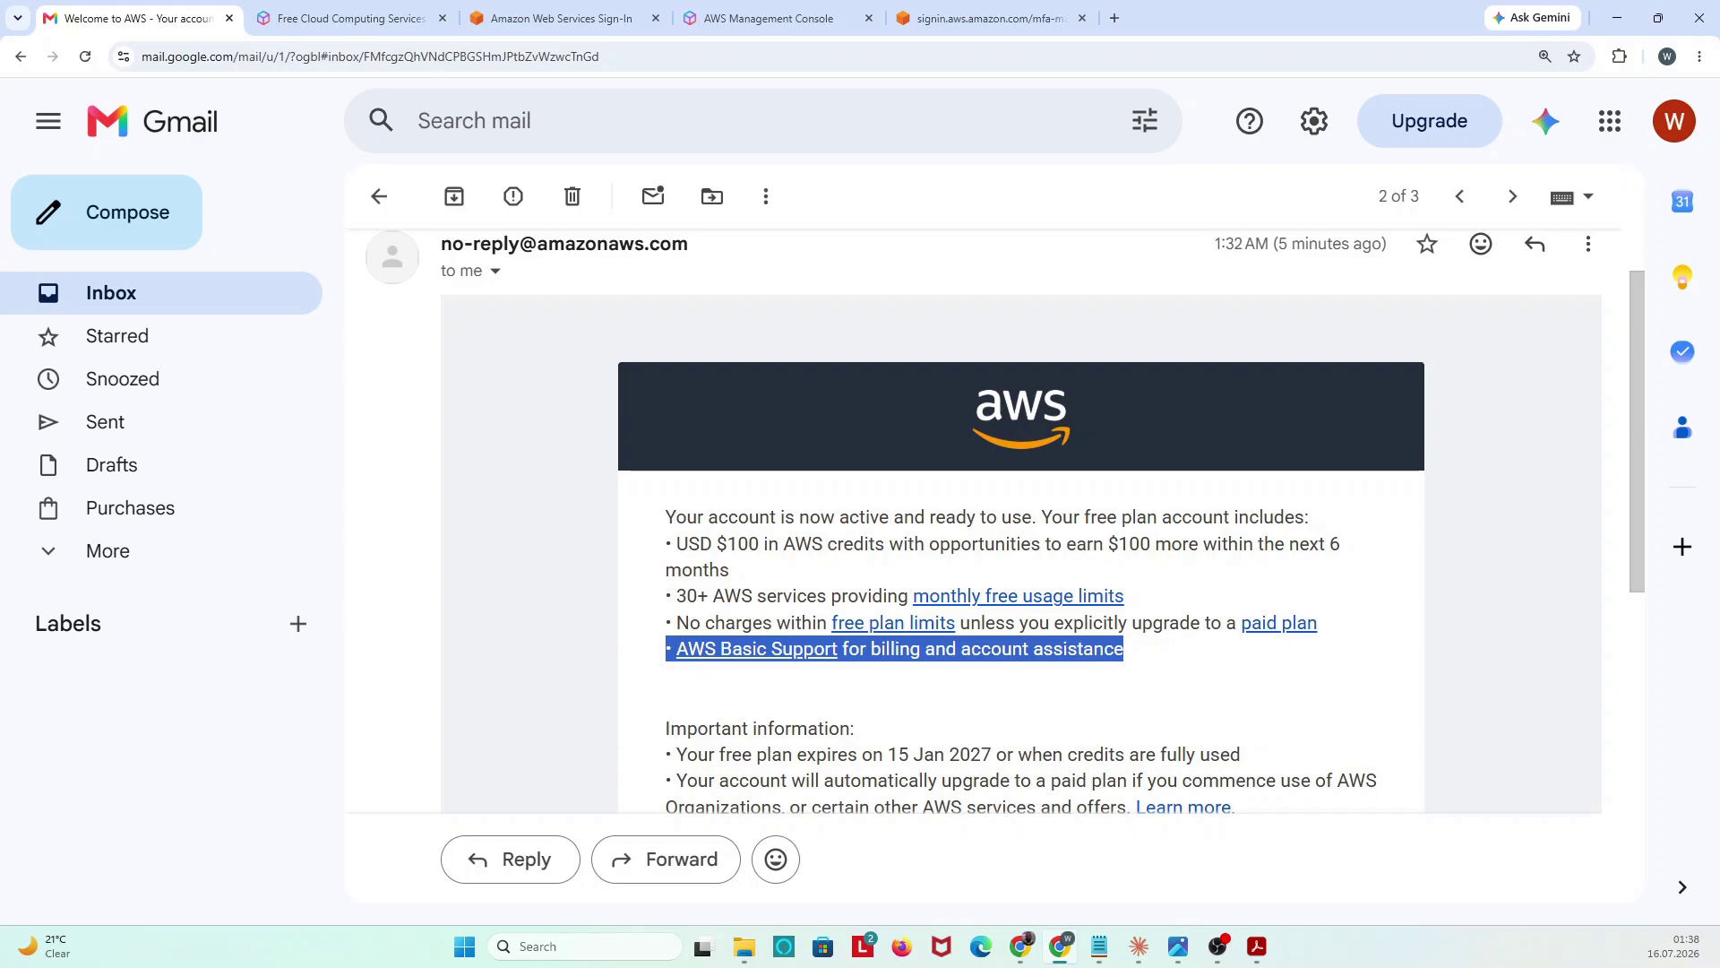
{"action": "left_click", "coordinate": [991, 19]}
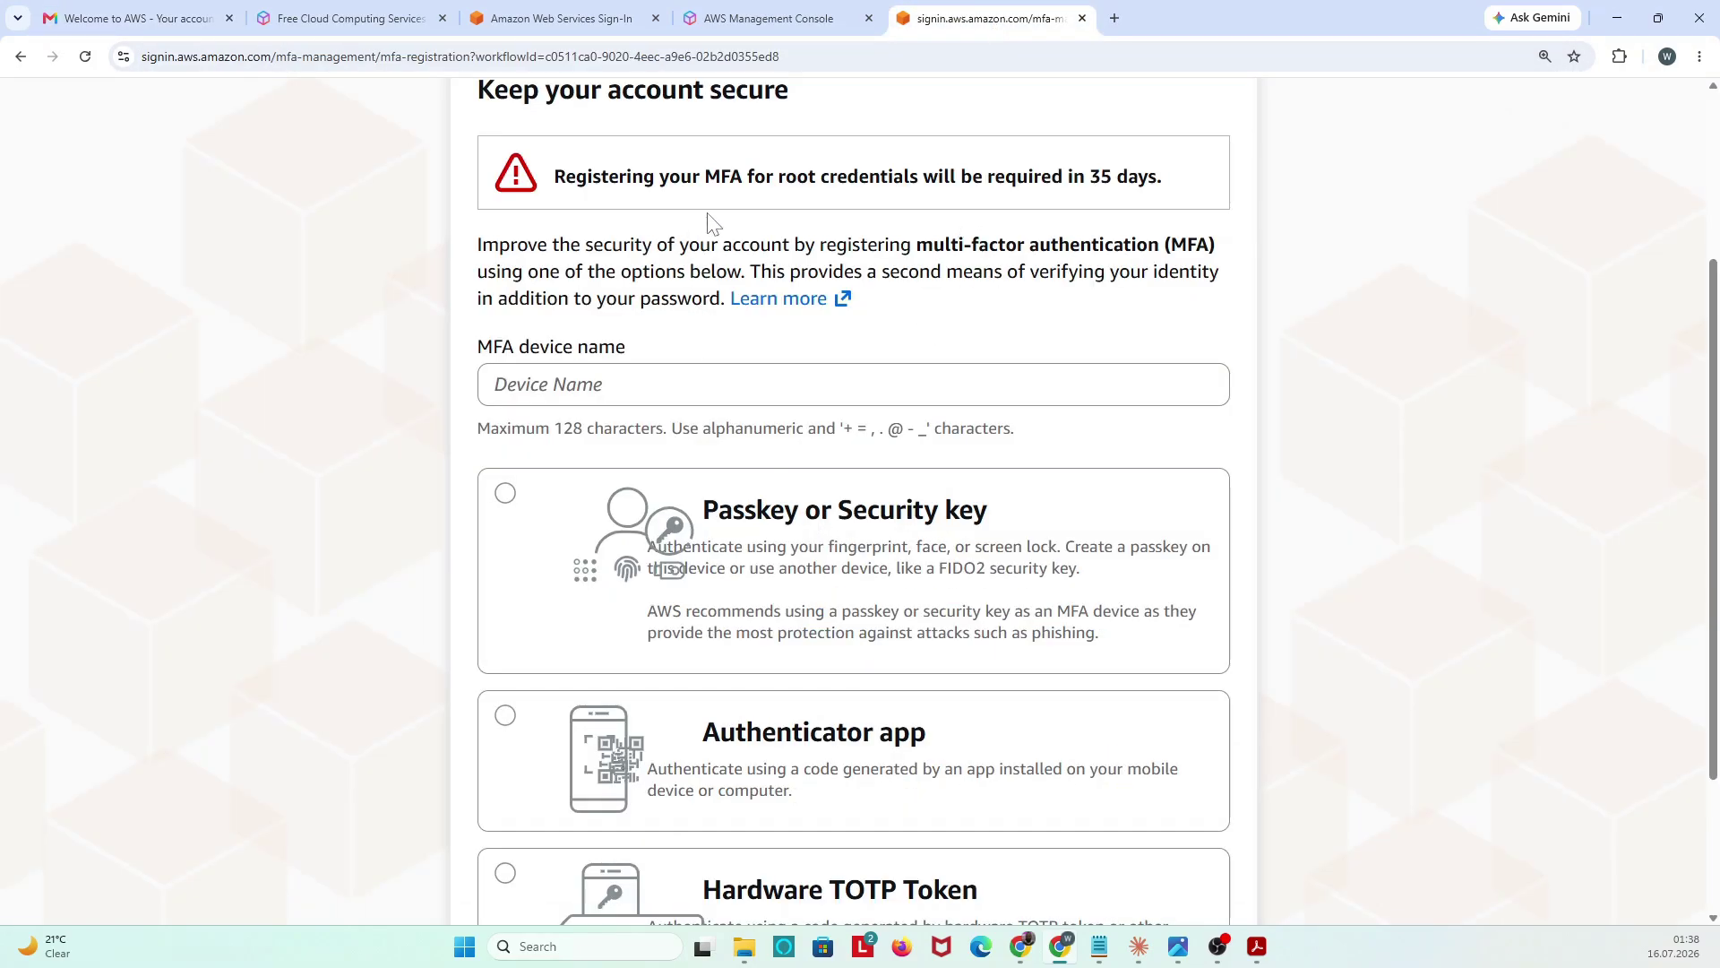